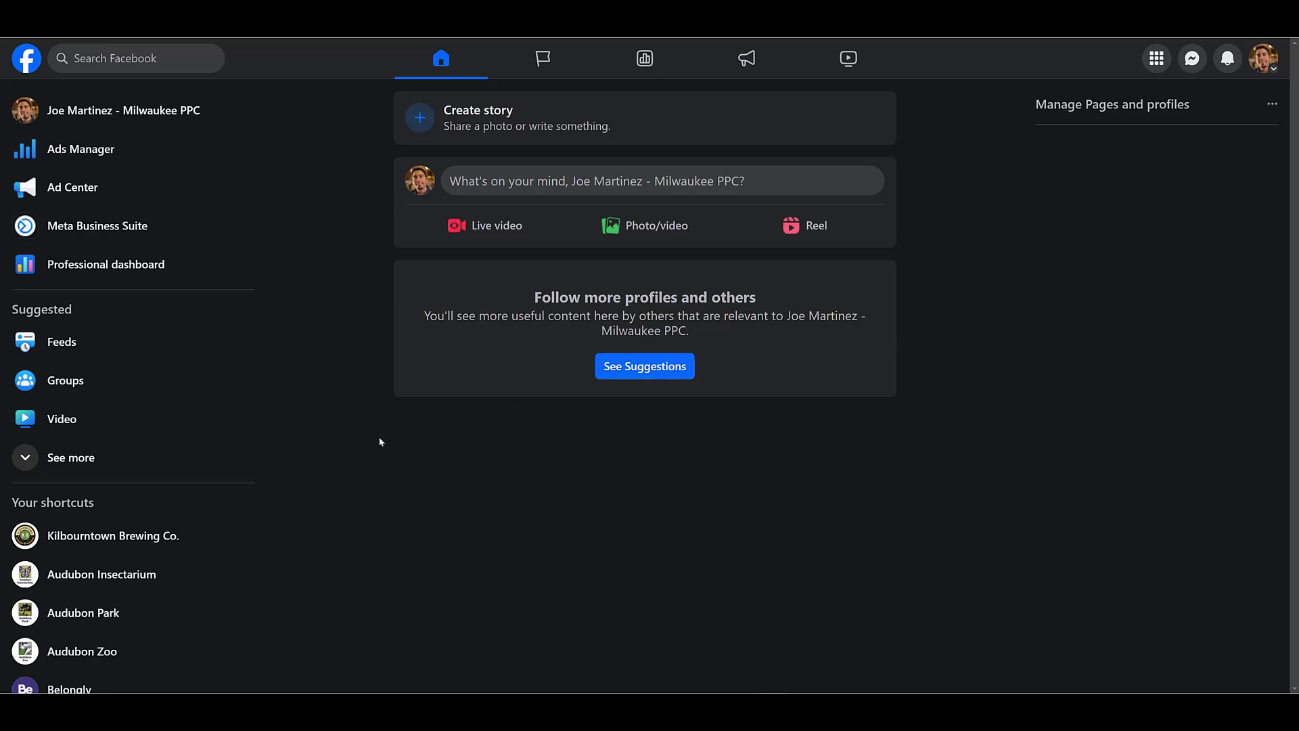
- Go to Events, start a new event, and add the end date and time fields
{"action": "left_click", "coordinate": [168, 468]}
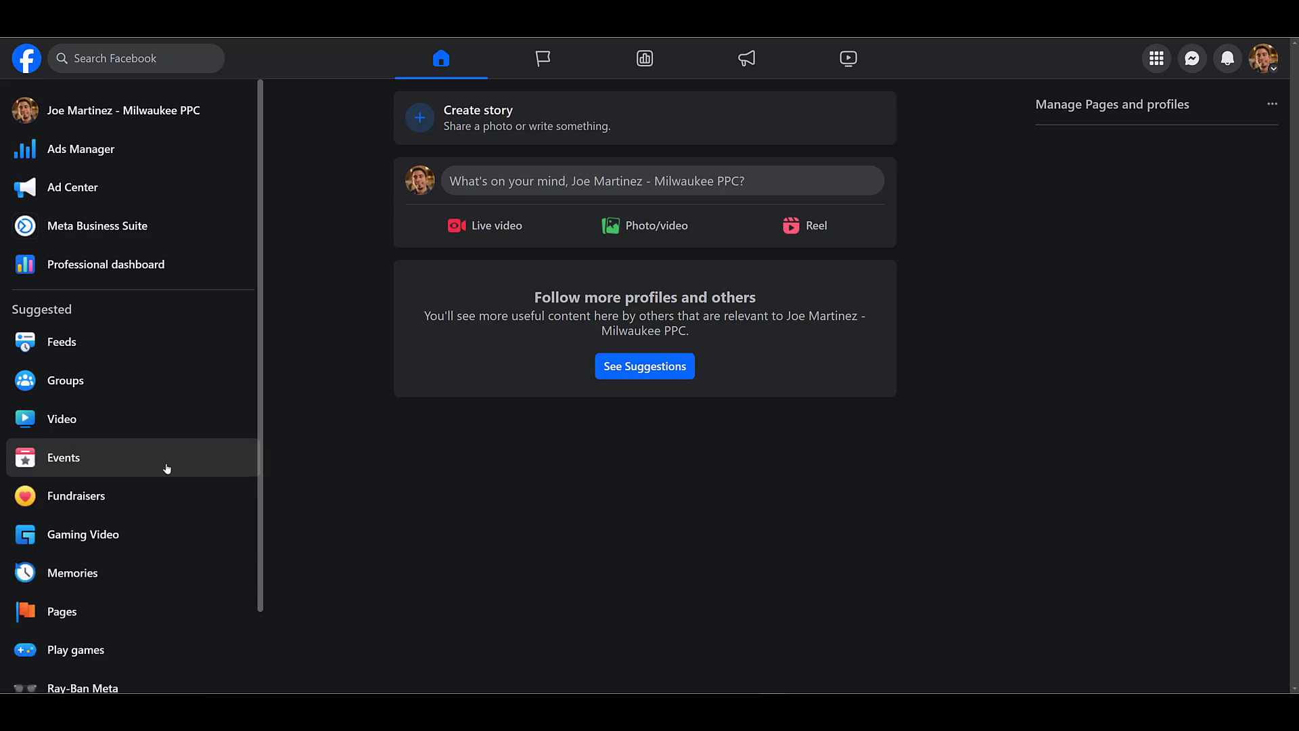
{"action": "left_click", "coordinate": [124, 461]}
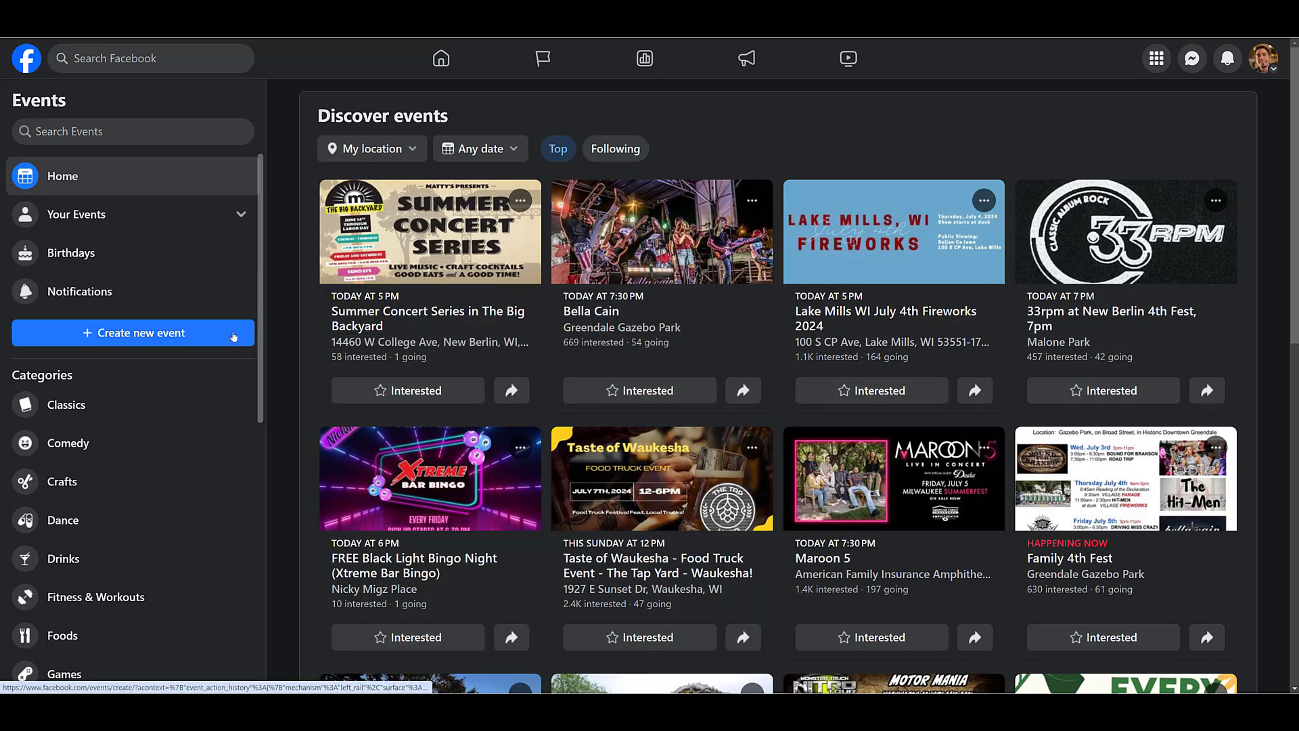
{"action": "left_click", "coordinate": [212, 337]}
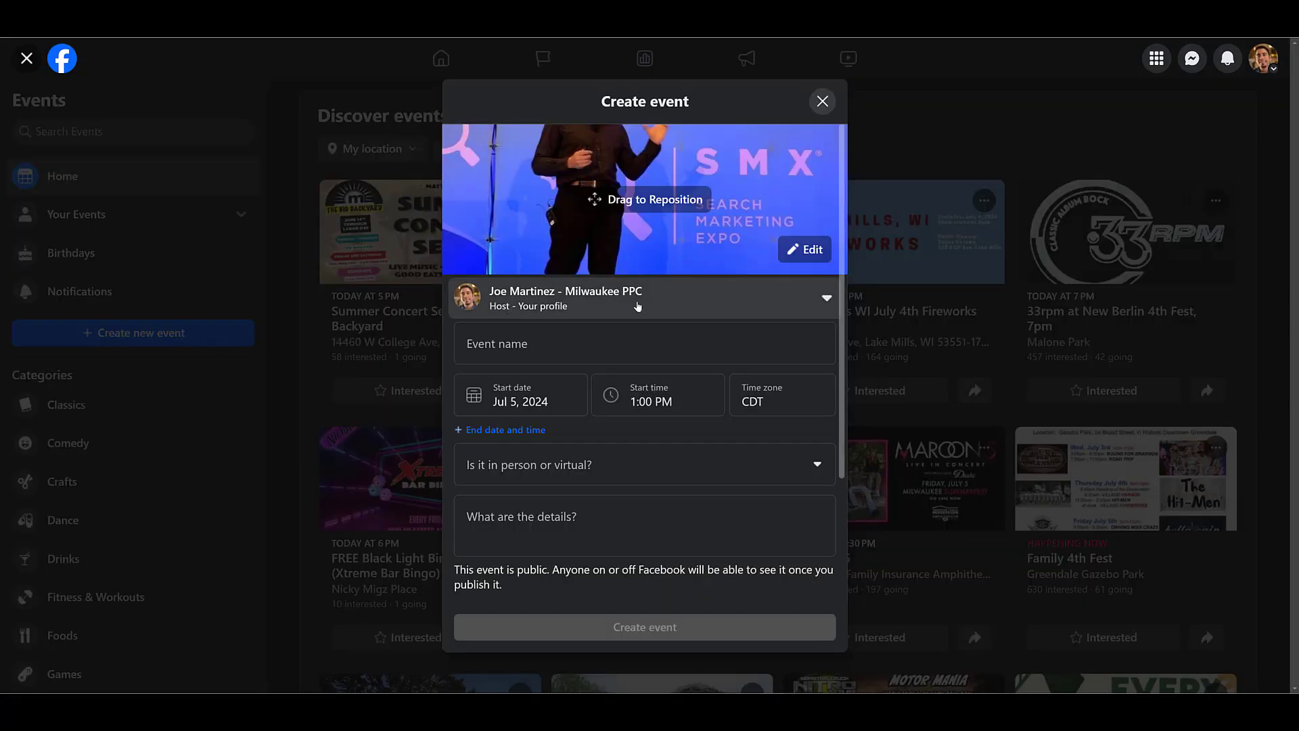
{"action": "left_click", "coordinate": [827, 297]}
{"action": "left_click", "coordinate": [505, 430]}
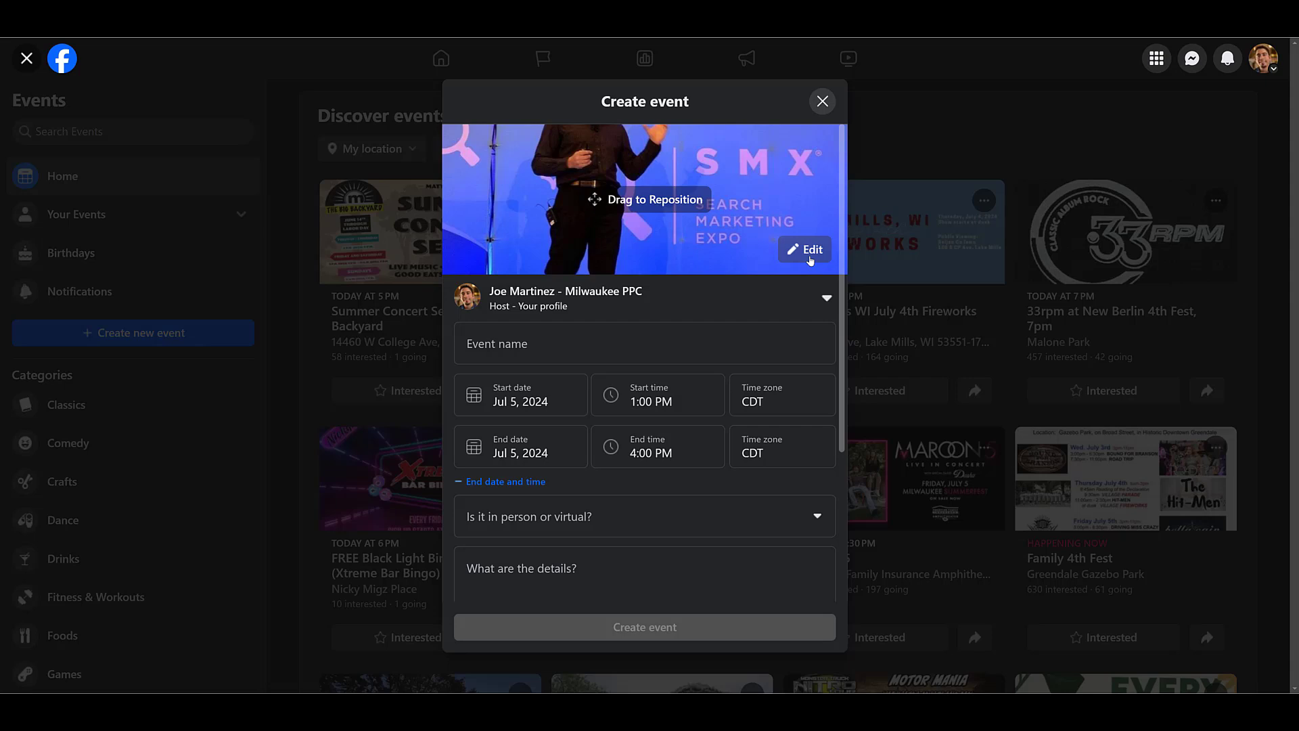
- Name the event 'New YouTube Video' and schedule it for Jul 8, 2024, 6:00 AM–4:00 PM
{"action": "left_click", "coordinate": [588, 347]}
{"action": "type", "text": "New YouTube Video"}
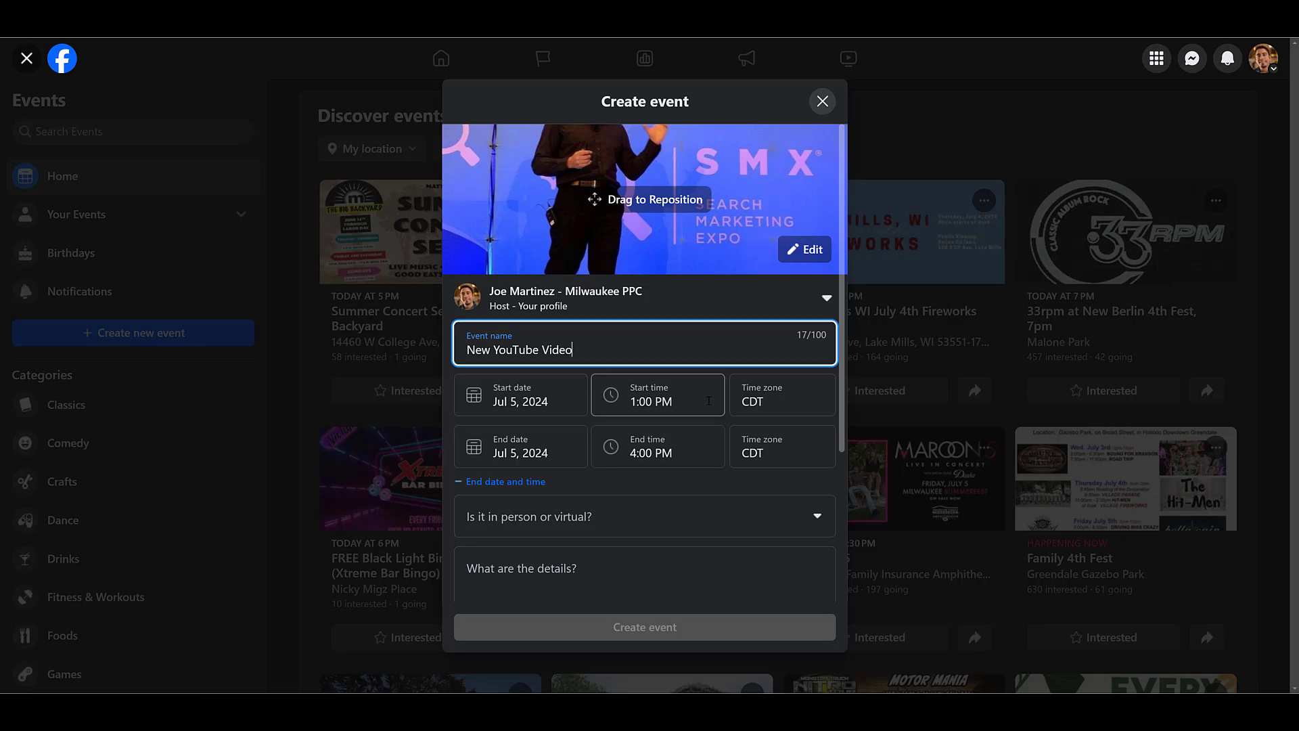
{"action": "left_click", "coordinate": [570, 403]}
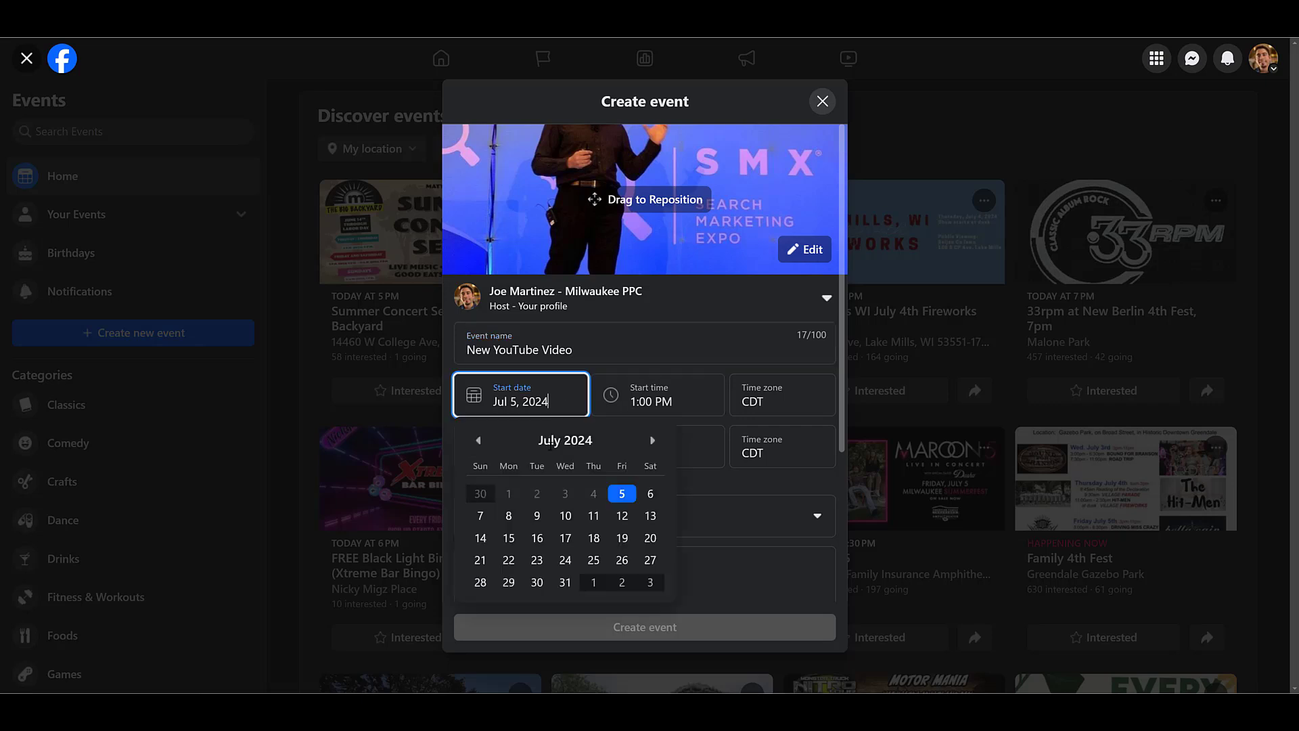
{"action": "left_click", "coordinate": [509, 518]}
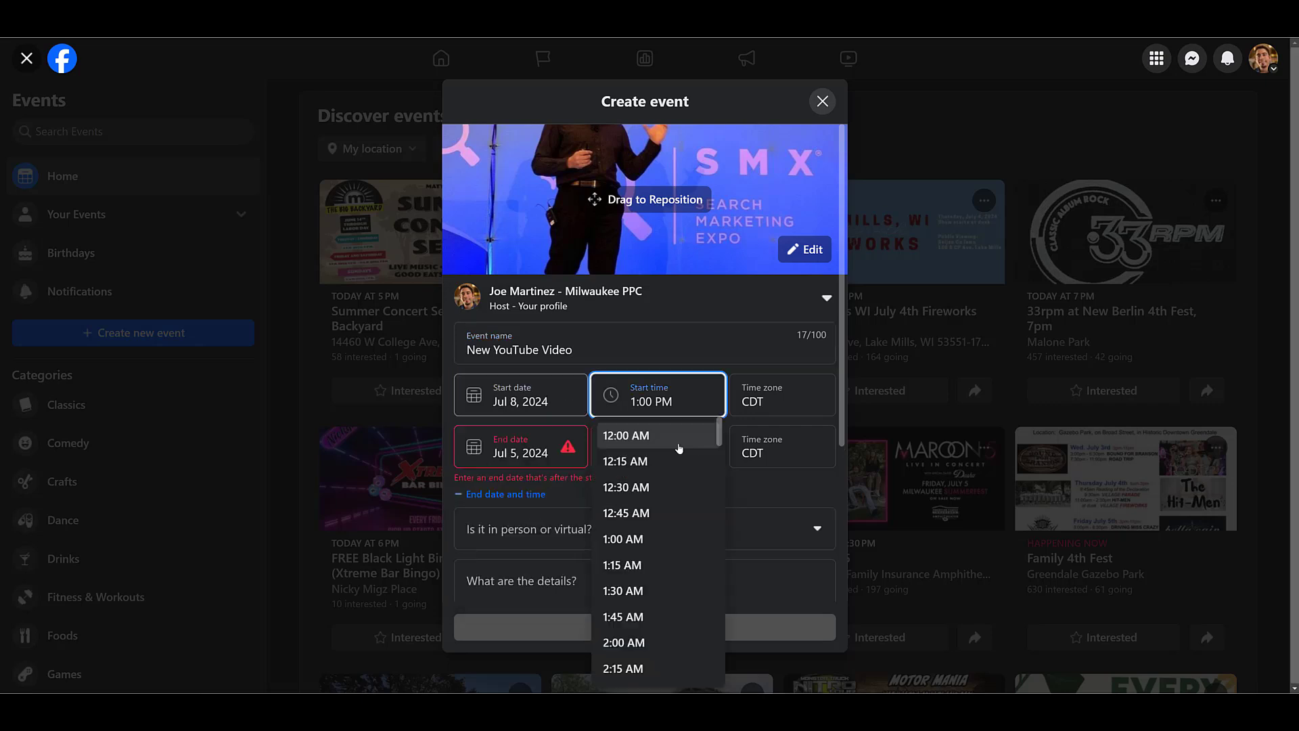
{"action": "scroll", "coordinate": [680, 499], "scroll_direction": "down", "scroll_amount": 6}
{"action": "scroll", "coordinate": [680, 498], "scroll_direction": "down", "scroll_amount": 3}
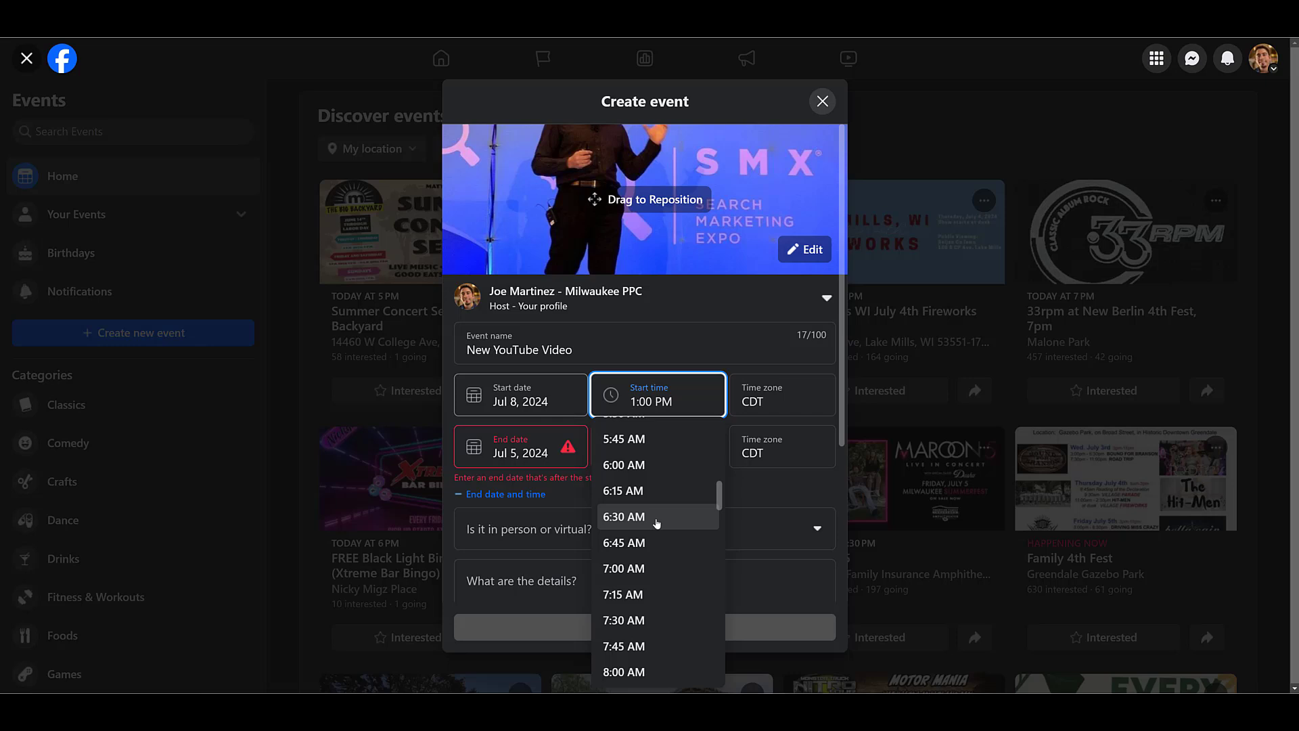
{"action": "left_click", "coordinate": [650, 466]}
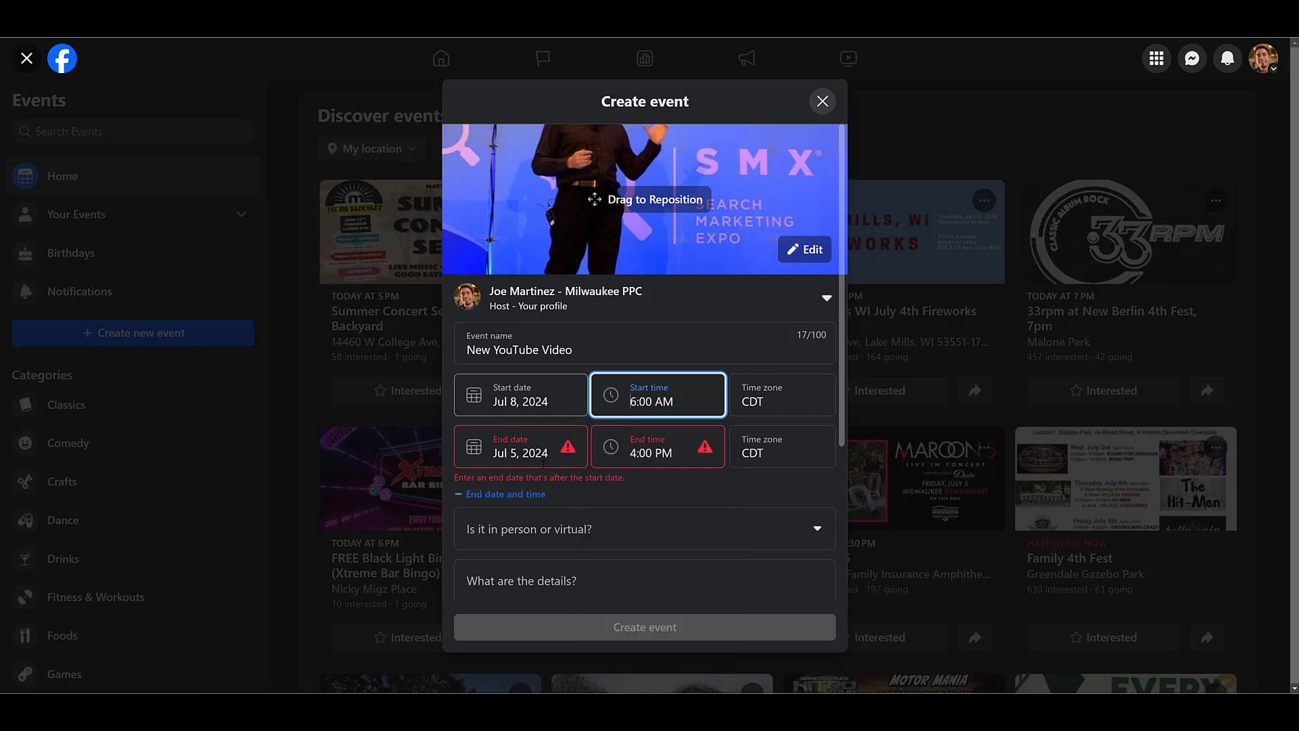
{"action": "left_click", "coordinate": [544, 464]}
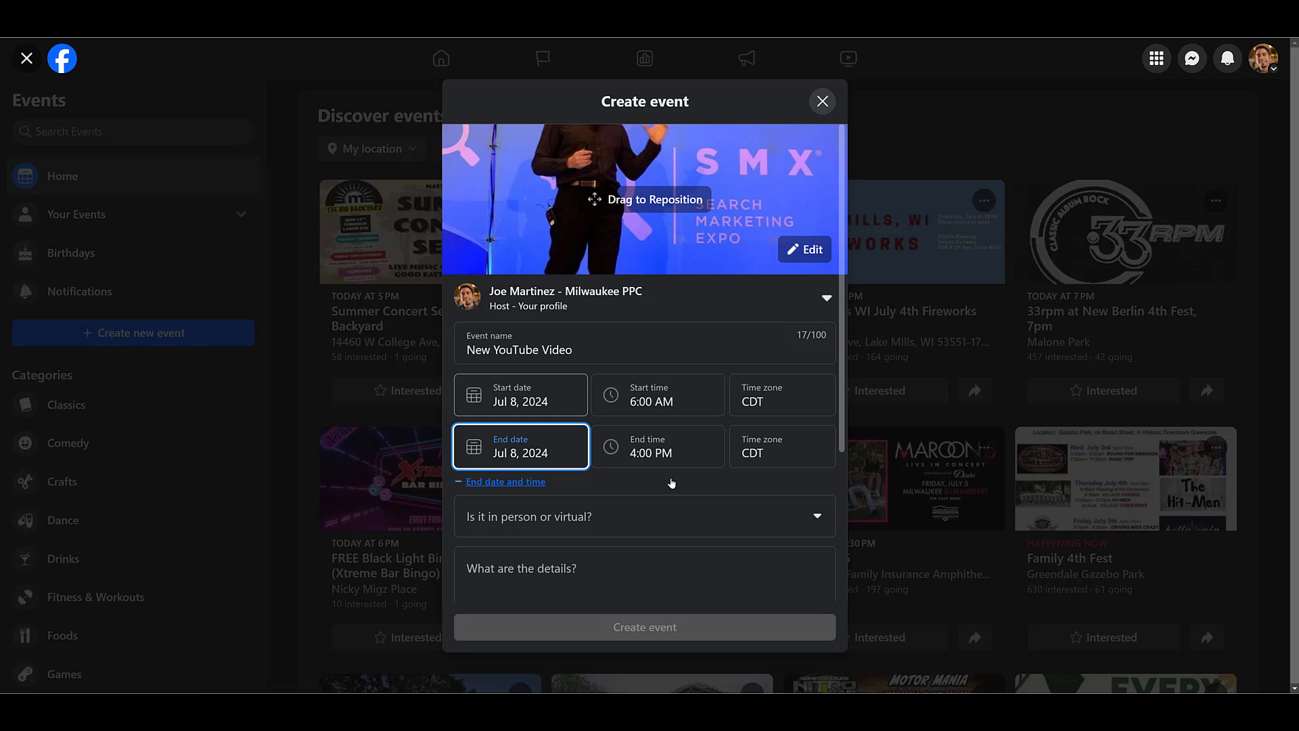
- Switch the event from in person to virtual, using the YouTube video URL as its external link
{"action": "scroll", "coordinate": [670, 484], "scroll_direction": "down", "scroll_amount": 2}
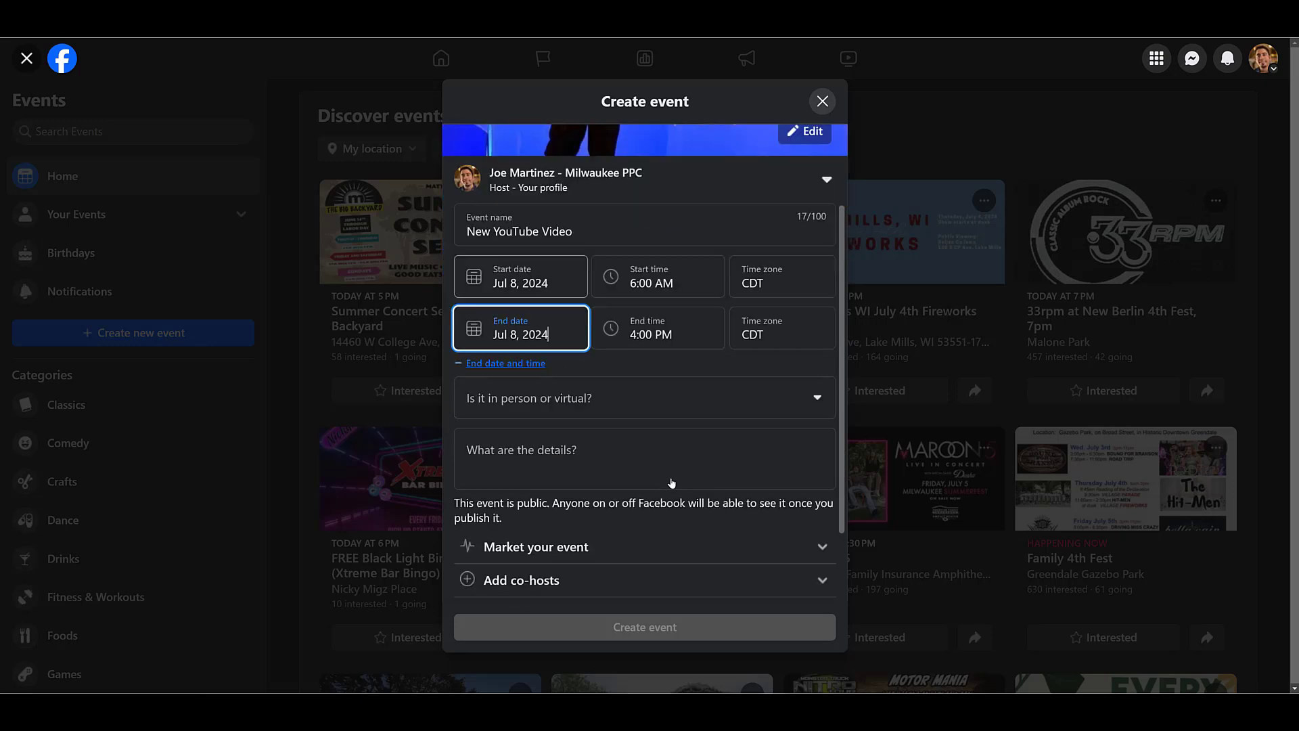
{"action": "left_click", "coordinate": [642, 407]}
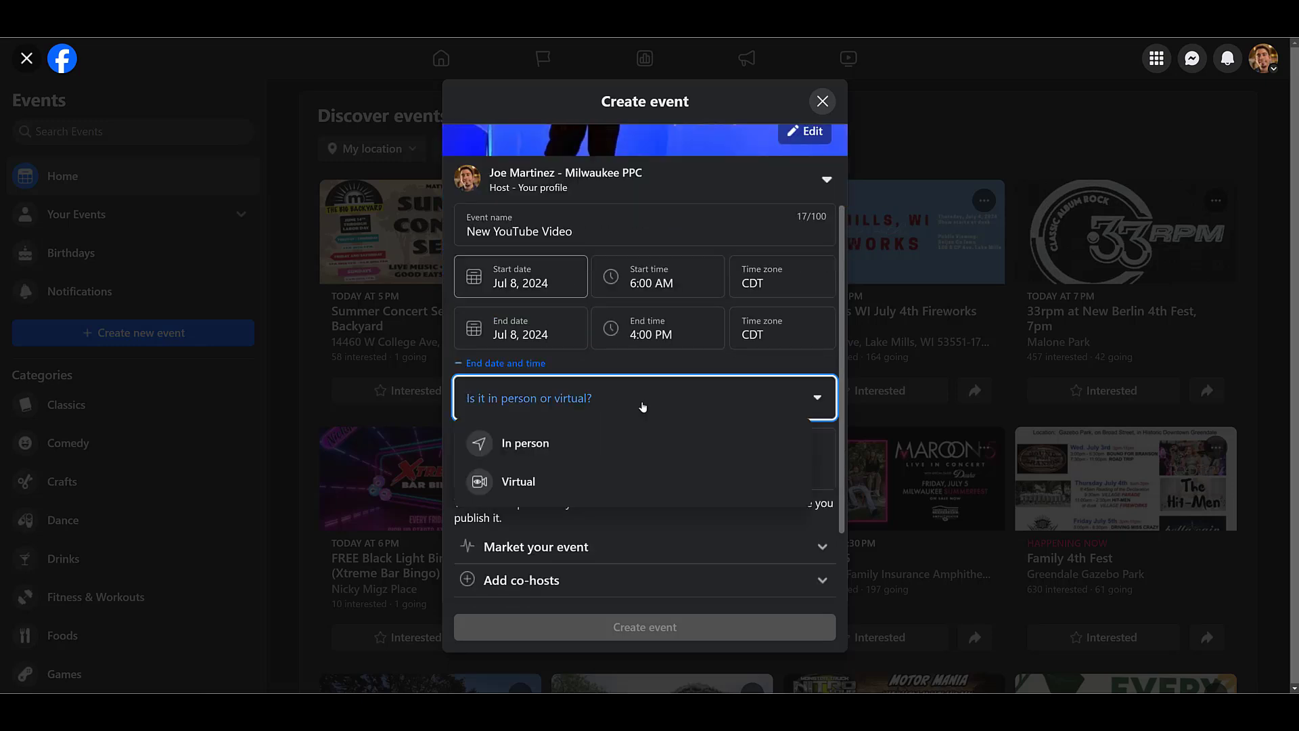
{"action": "left_click", "coordinate": [645, 448]}
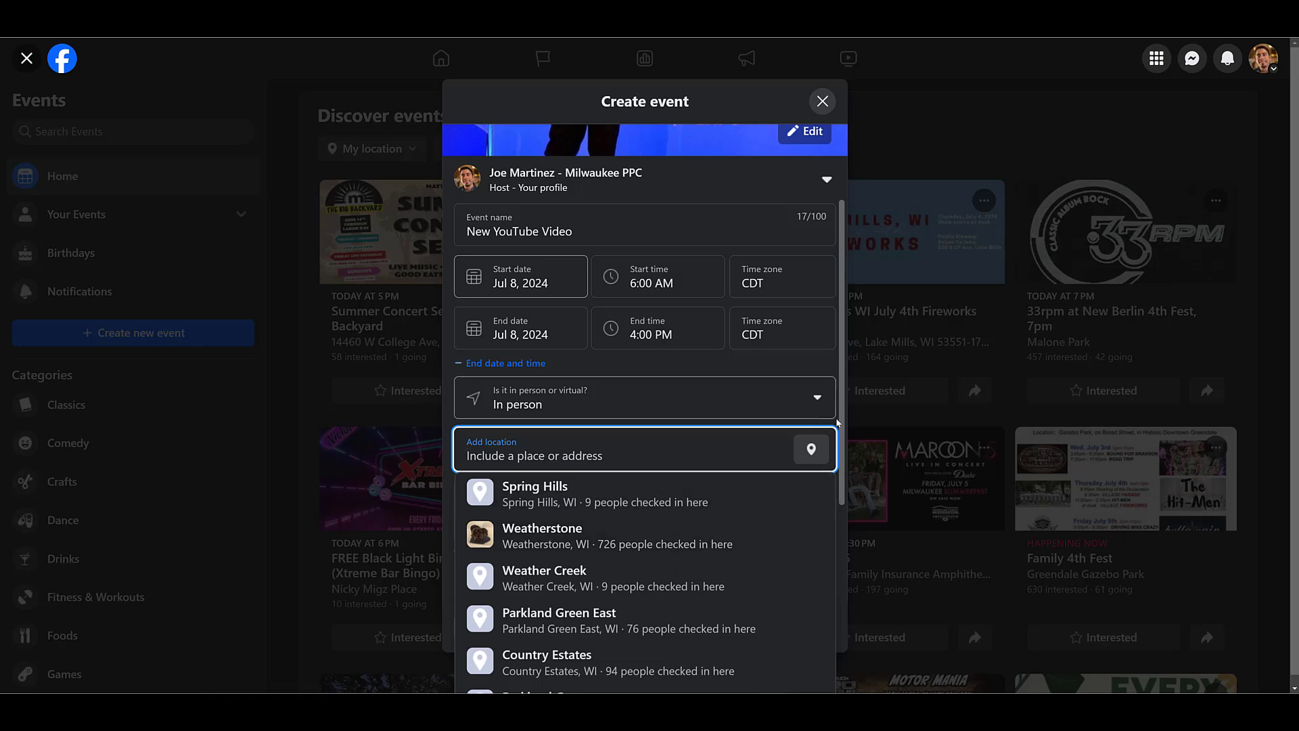
{"action": "left_click", "coordinate": [816, 402]}
{"action": "left_click", "coordinate": [644, 493]}
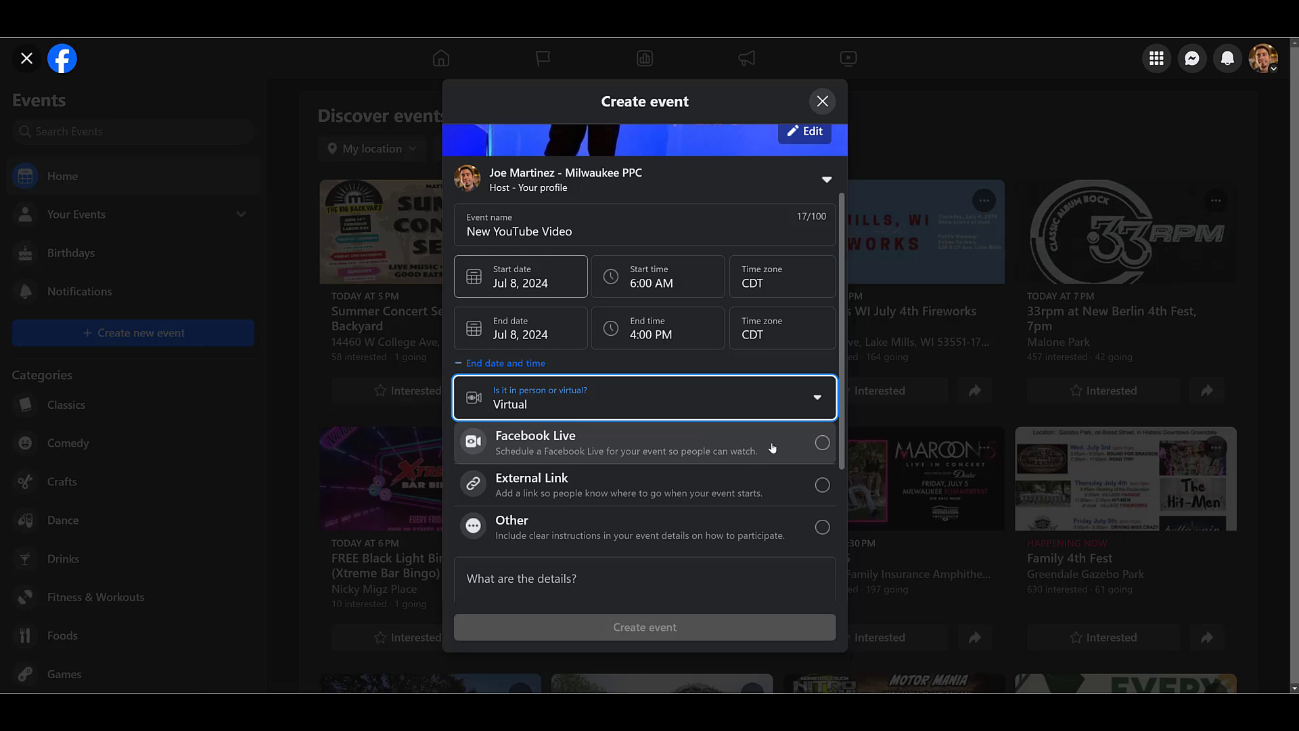
{"action": "left_click", "coordinate": [792, 490]}
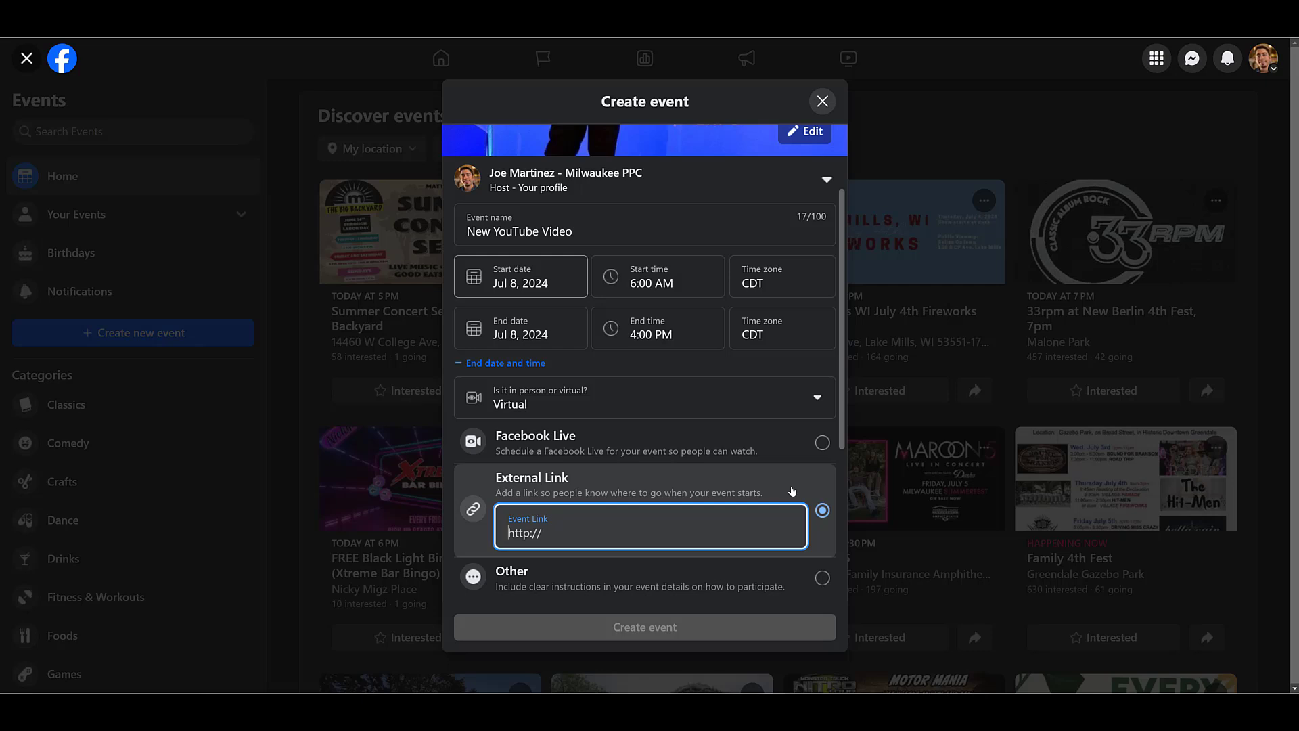
{"action": "type", "text": "https://www.youtube.com/watch?v=Om0IIKzy9dE"}
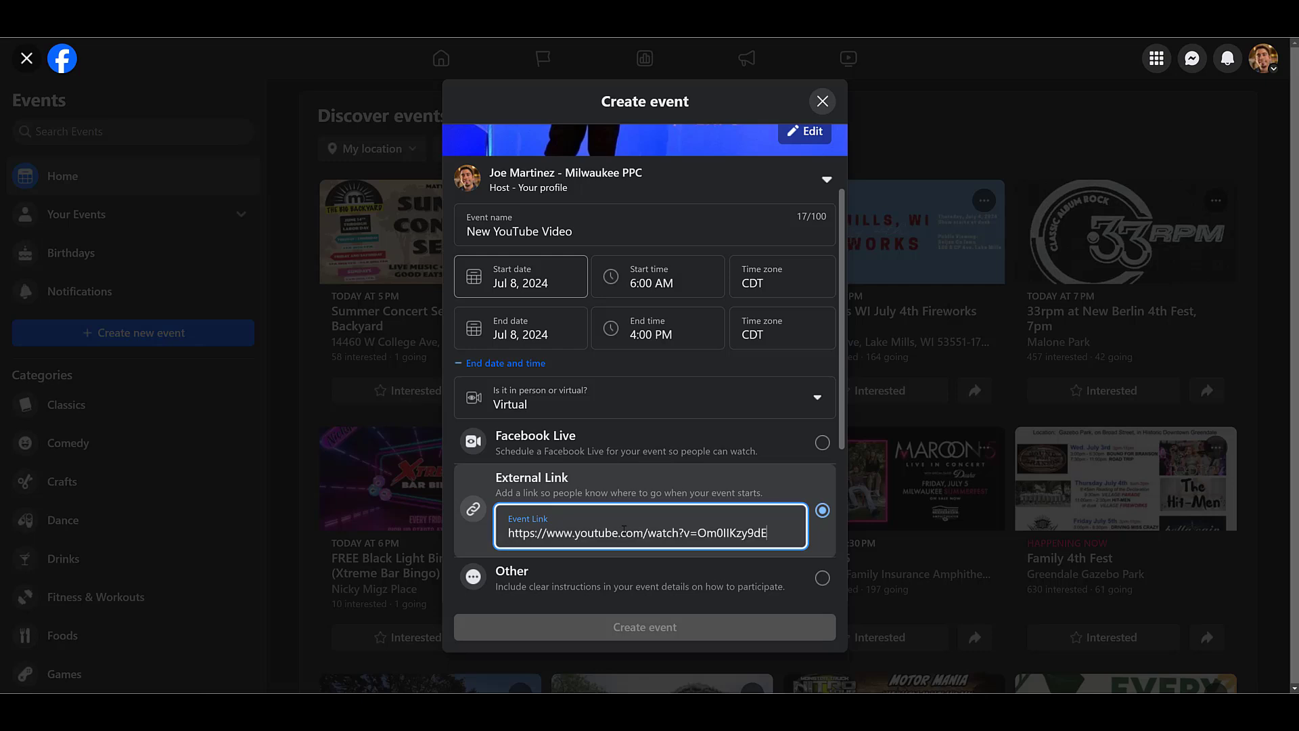
{"action": "scroll", "coordinate": [679, 464], "scroll_direction": "down", "scroll_amount": 2}
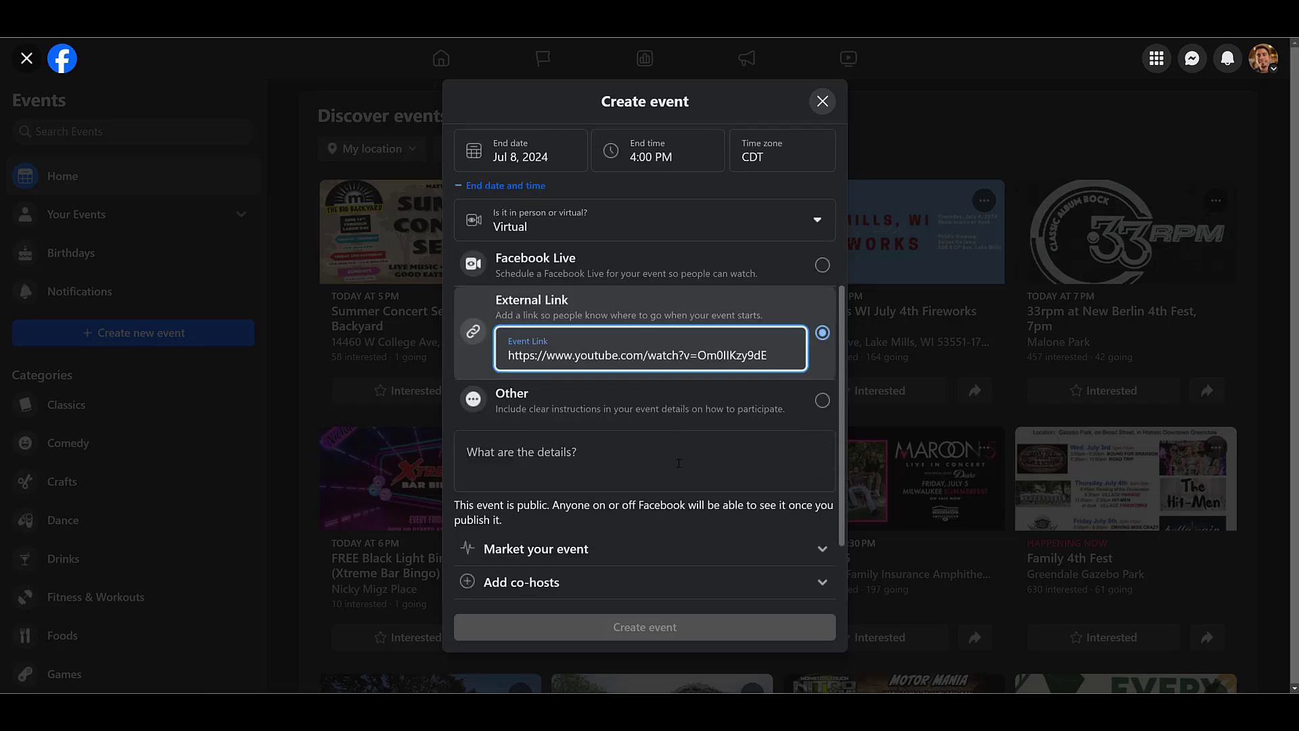
- Add details 'New YouTube video', set category Professional Networking, and create the event
{"action": "left_click", "coordinate": [670, 460]}
{"action": "scroll", "coordinate": [670, 460], "scroll_direction": "down", "scroll_amount": 2}
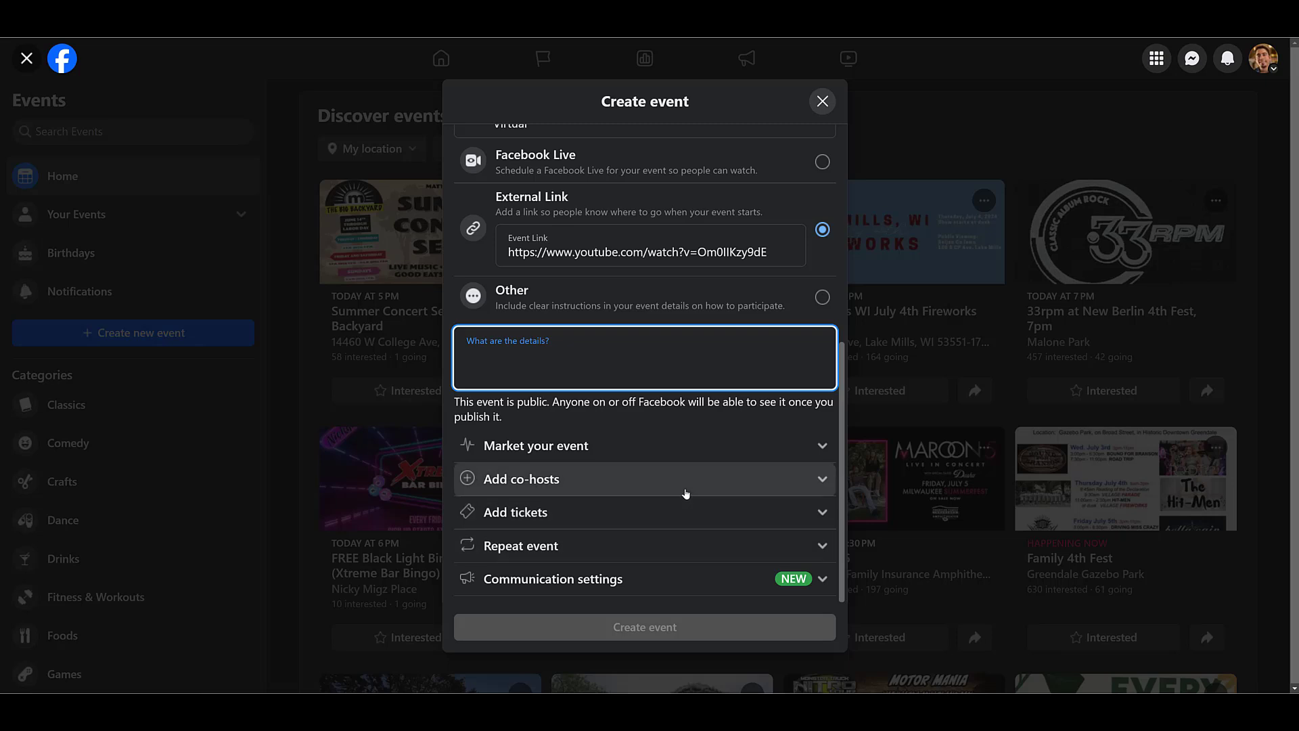
{"action": "left_click", "coordinate": [787, 452]}
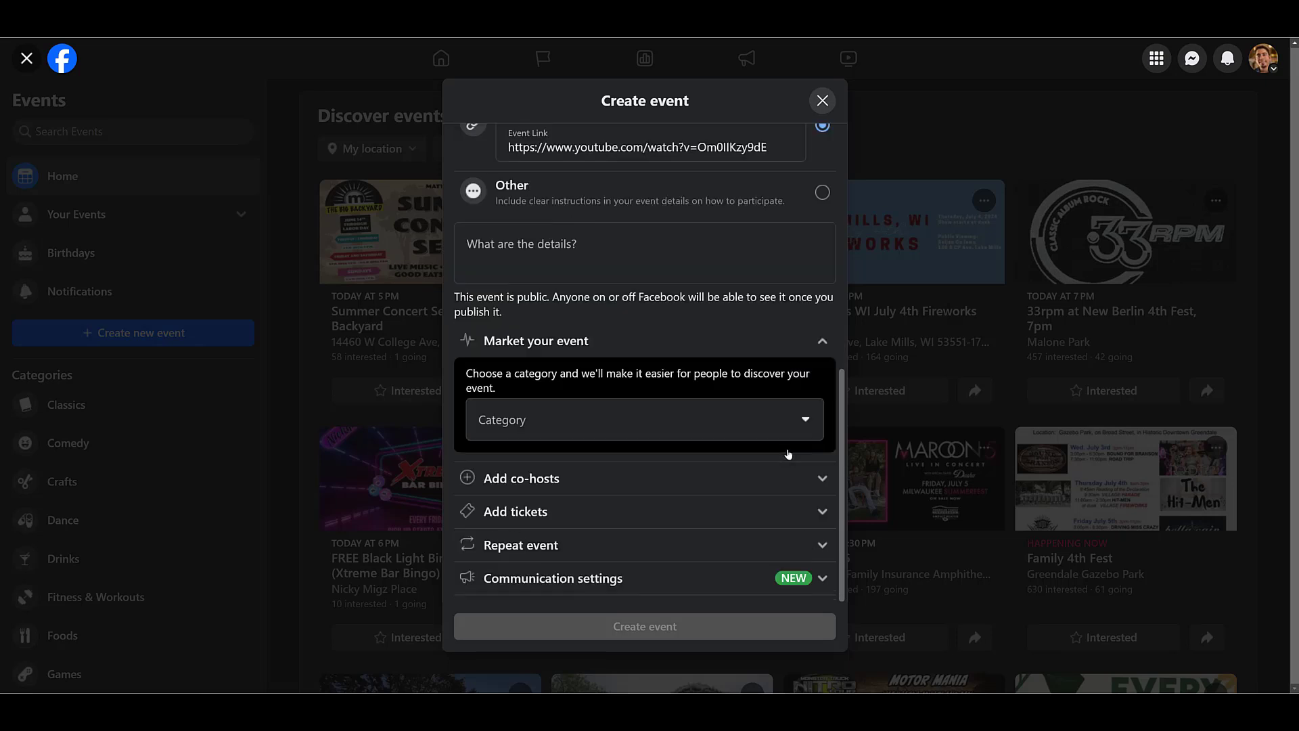
{"action": "left_click", "coordinate": [780, 421]}
{"action": "scroll", "coordinate": [714, 513], "scroll_direction": "down", "scroll_amount": 3}
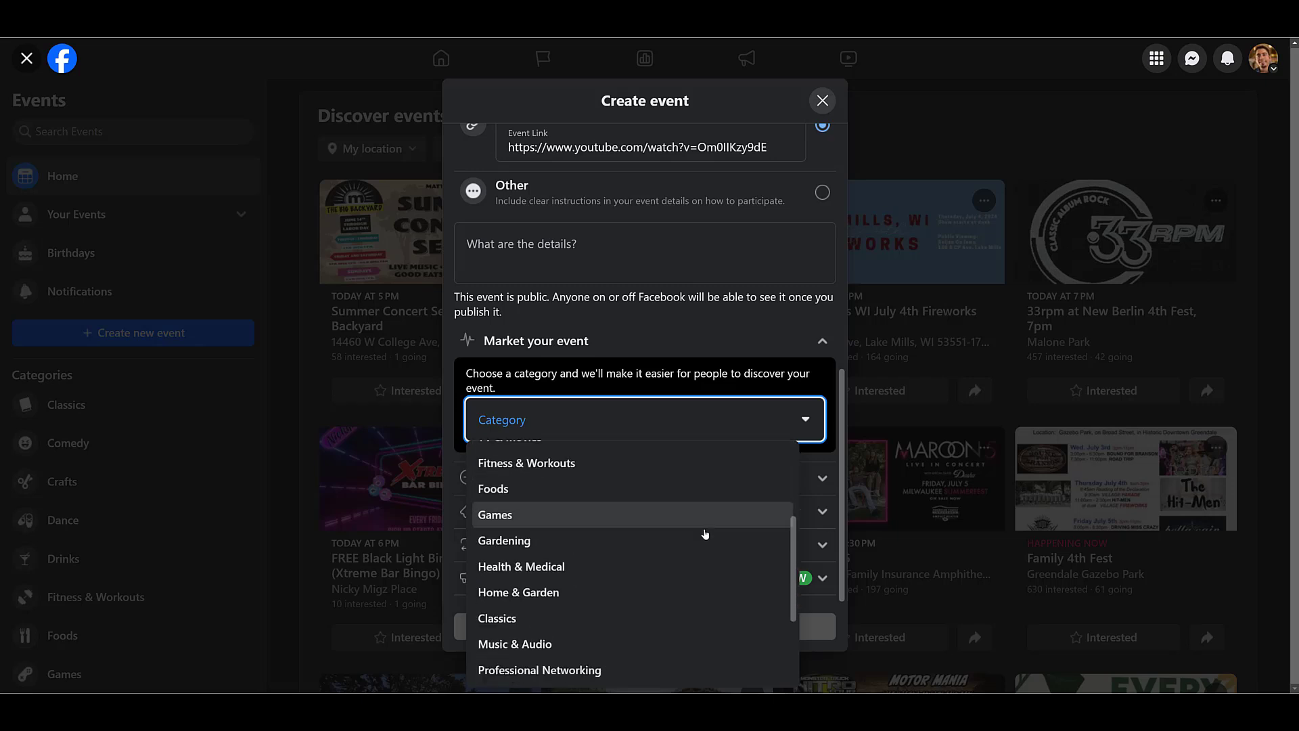
{"action": "scroll", "coordinate": [705, 534], "scroll_direction": "down", "scroll_amount": 1}
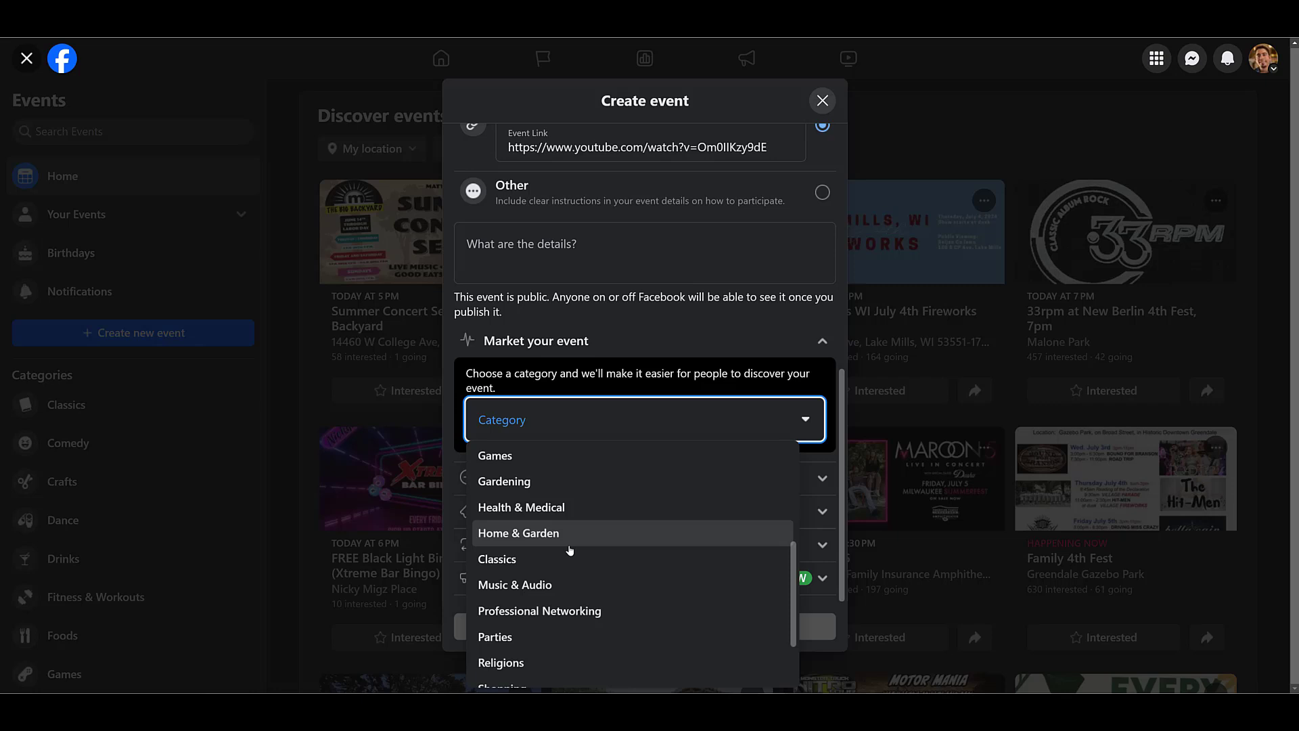
{"action": "left_click", "coordinate": [570, 610]}
{"action": "left_click", "coordinate": [752, 583]}
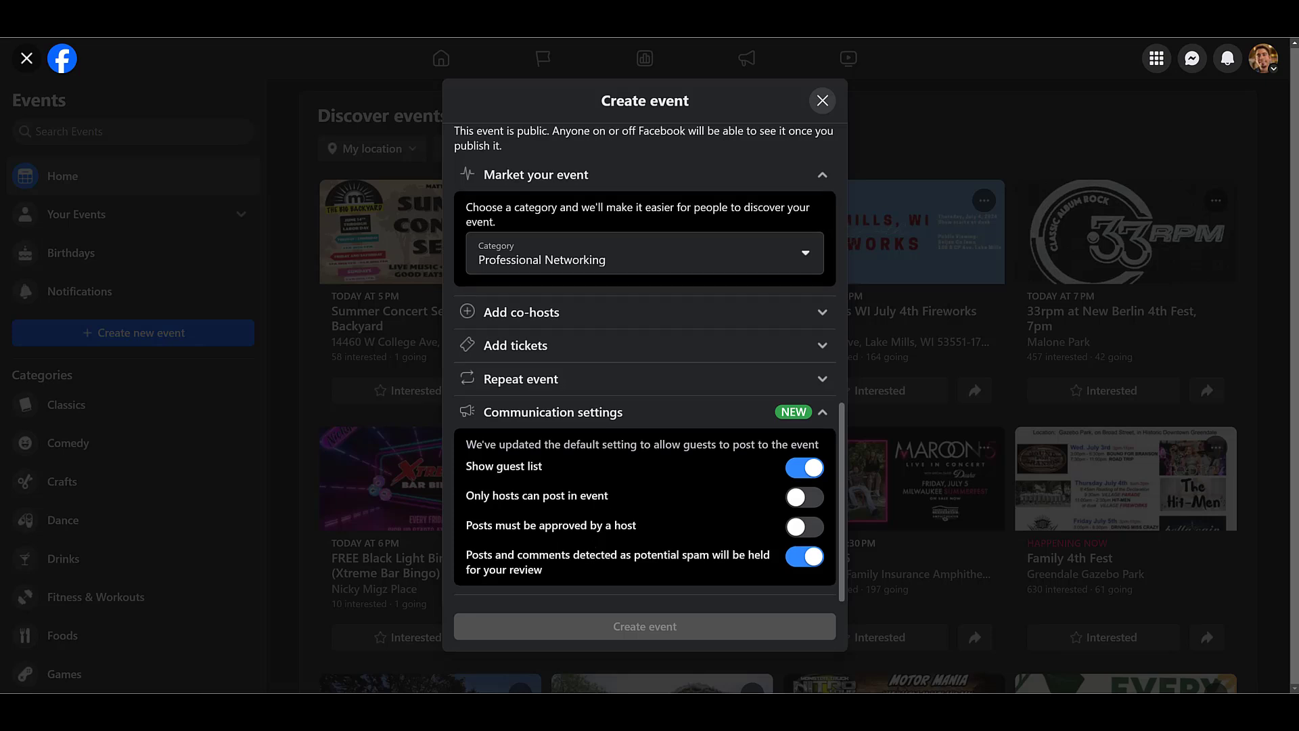
{"action": "scroll", "coordinate": [590, 331], "scroll_direction": "up", "scroll_amount": 4}
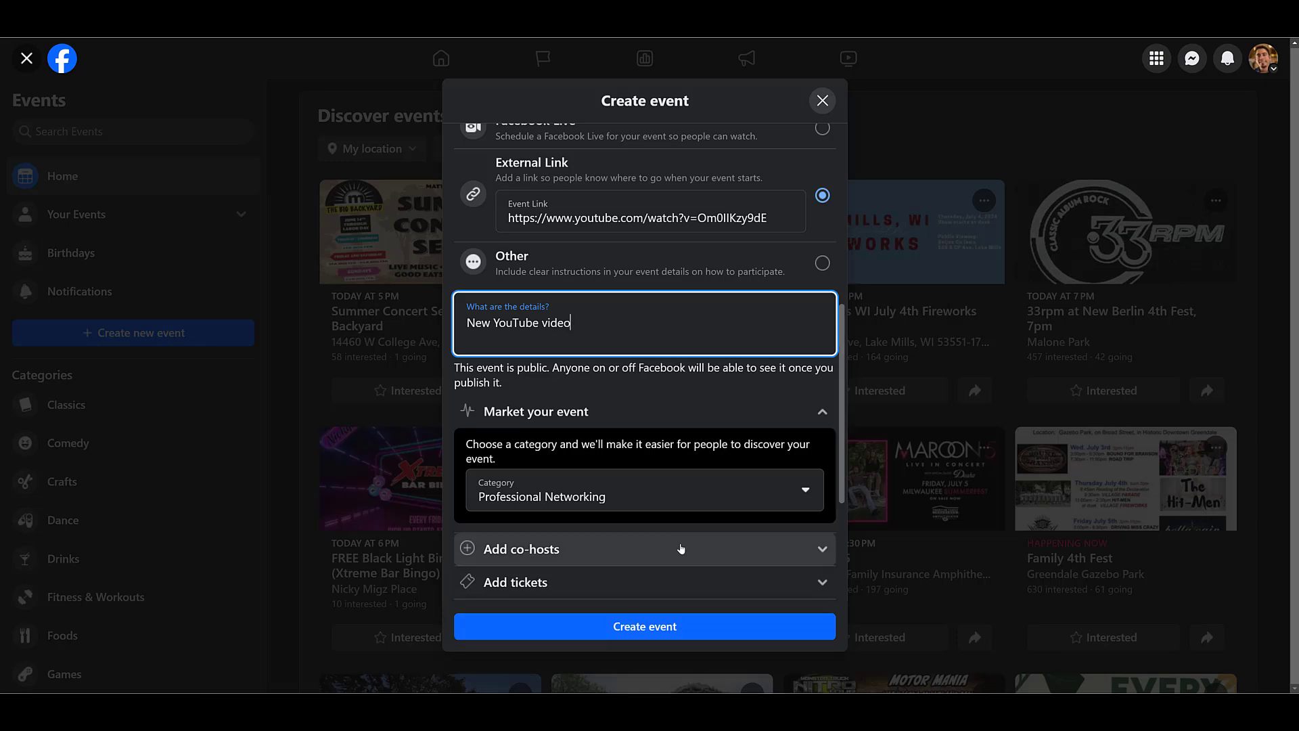
{"action": "left_click", "coordinate": [699, 627]}
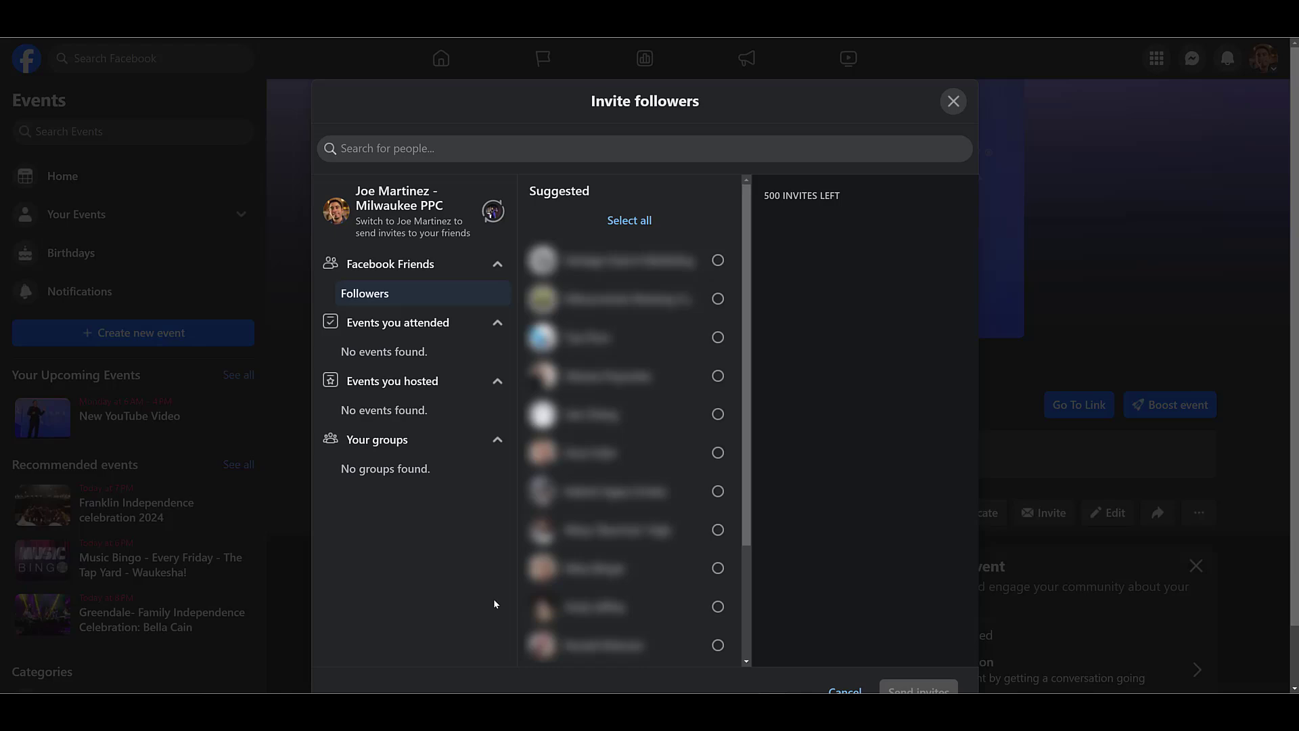
- Close the Invite followers dialog and open Boost event for New YouTube Video
{"action": "left_click", "coordinate": [952, 102]}
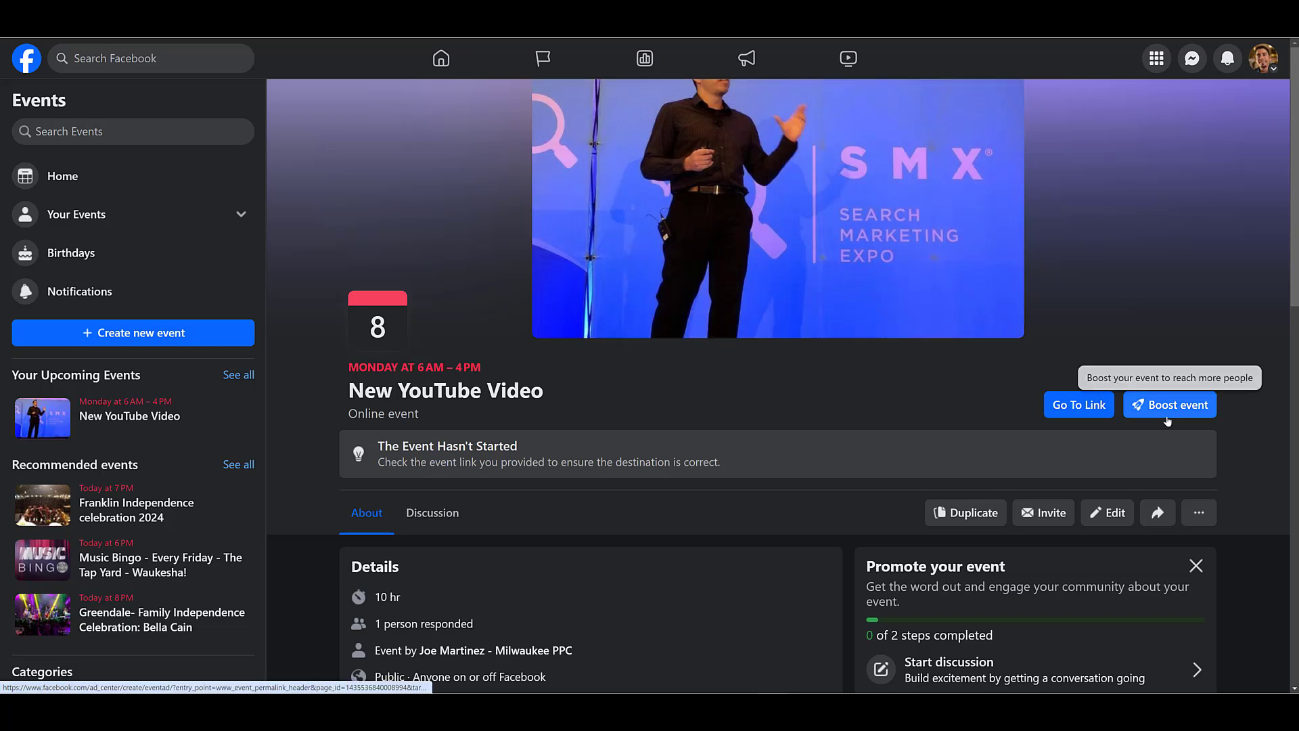
{"action": "left_click", "coordinate": [1167, 421]}
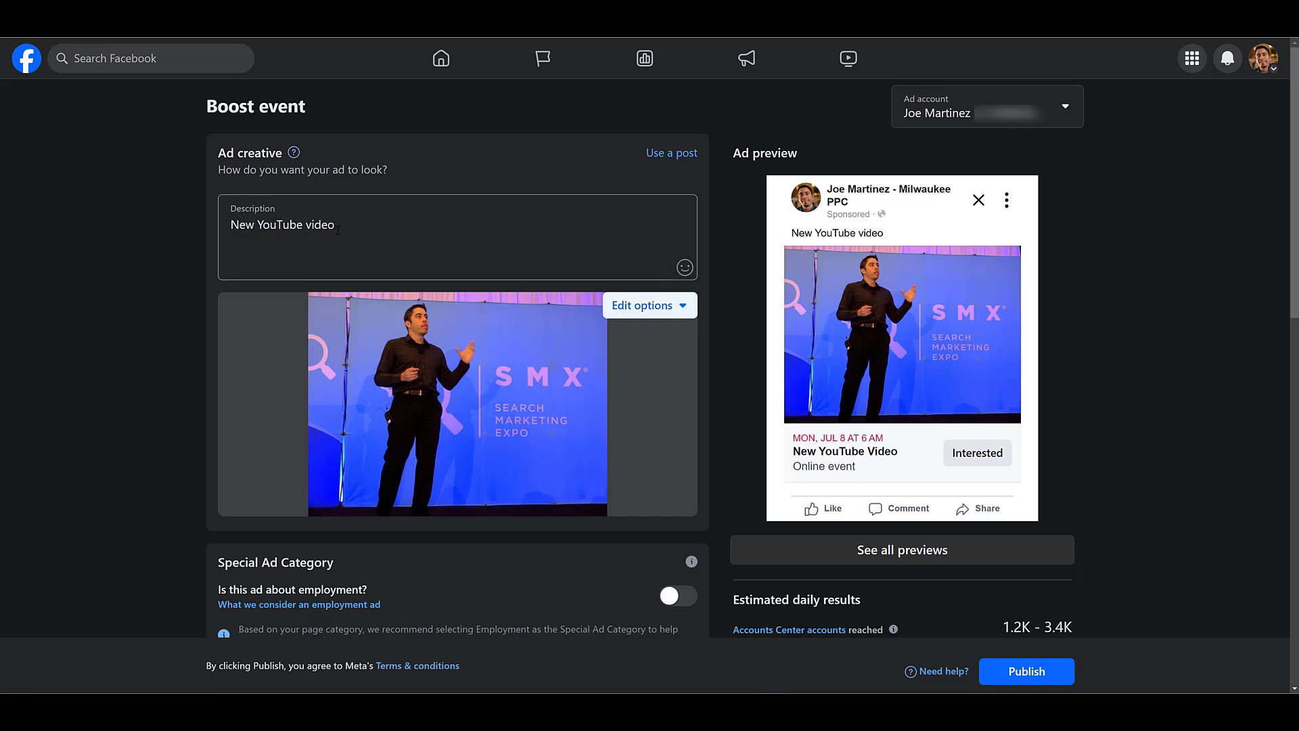
- Replace the boost ad description with 'Watch the new video on Facebook Event Ads'
{"action": "left_click_drag", "start_coordinate": [379, 226], "coordinate": [151, 246]}
{"action": "type", "text": "Watch the new video on Facebook Event Ads"}
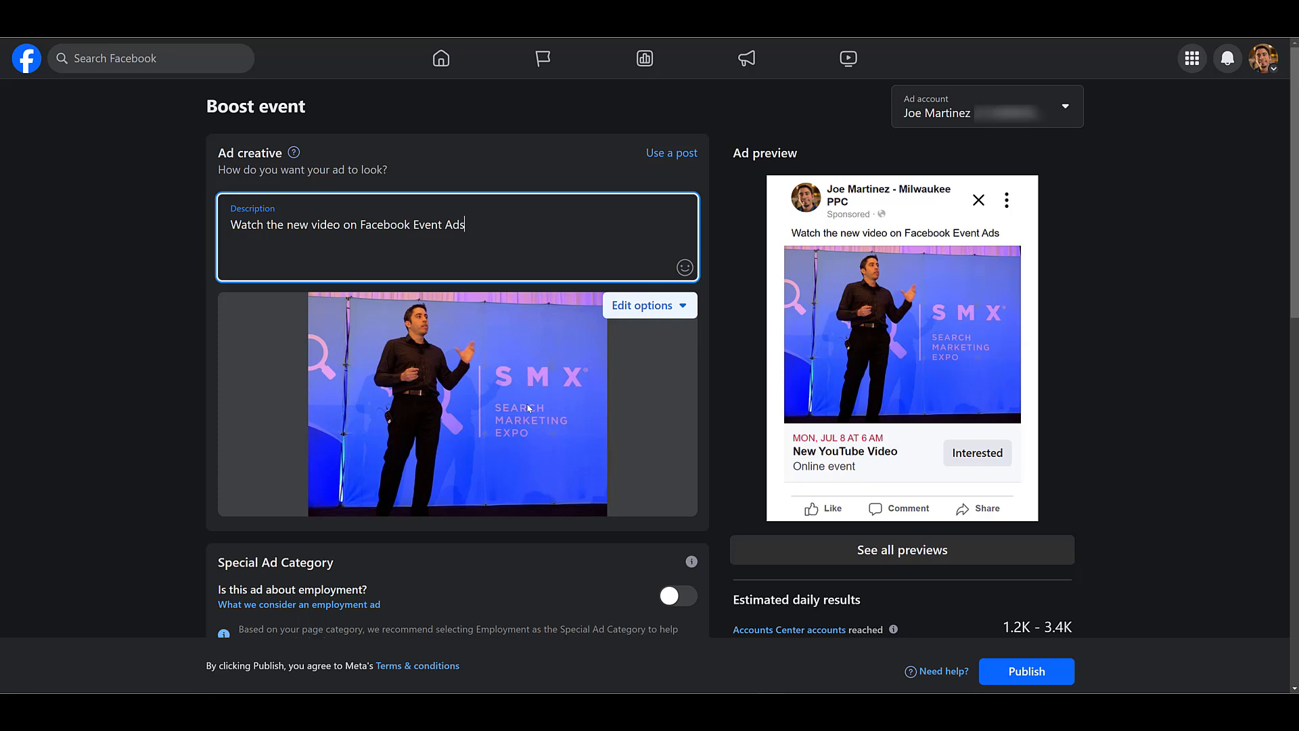
{"action": "left_click", "coordinate": [687, 308]}
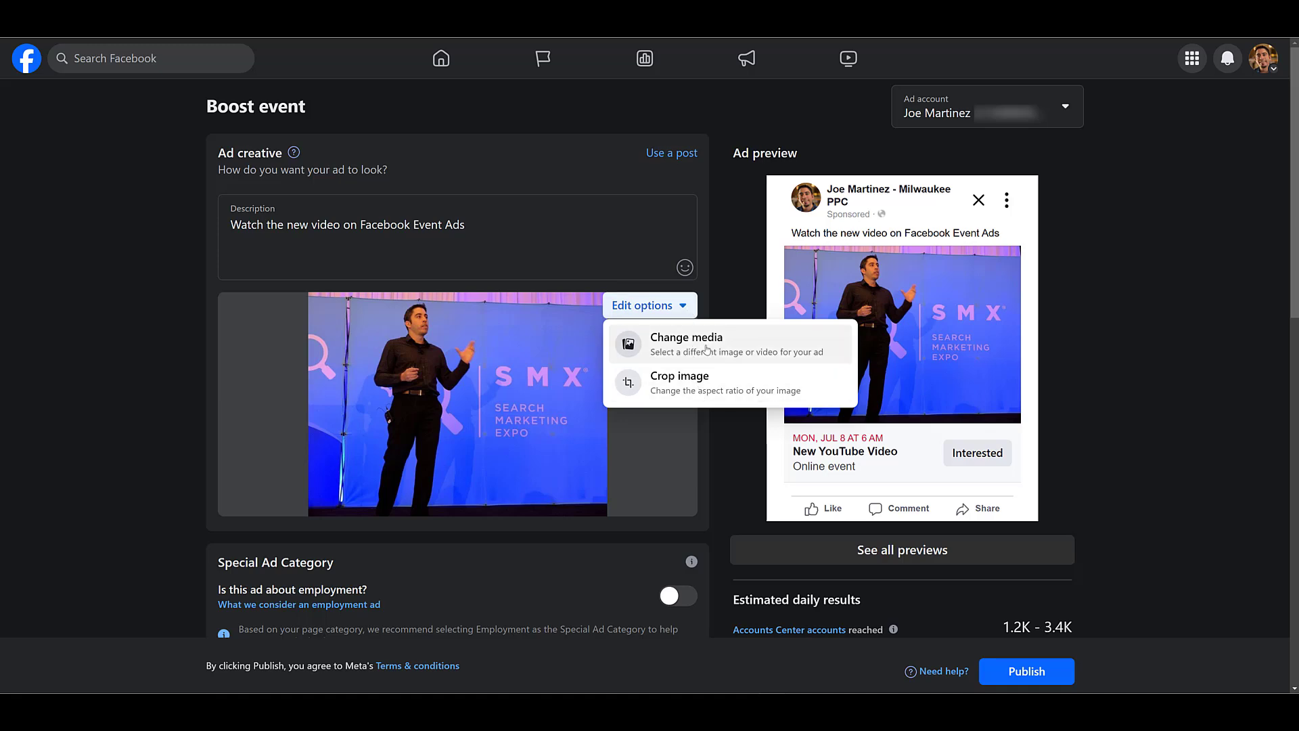
- Set the boost audience to 'Your custom audiences', cancelling the new-audience creation
{"action": "scroll", "coordinate": [671, 395], "scroll_direction": "down", "scroll_amount": 4}
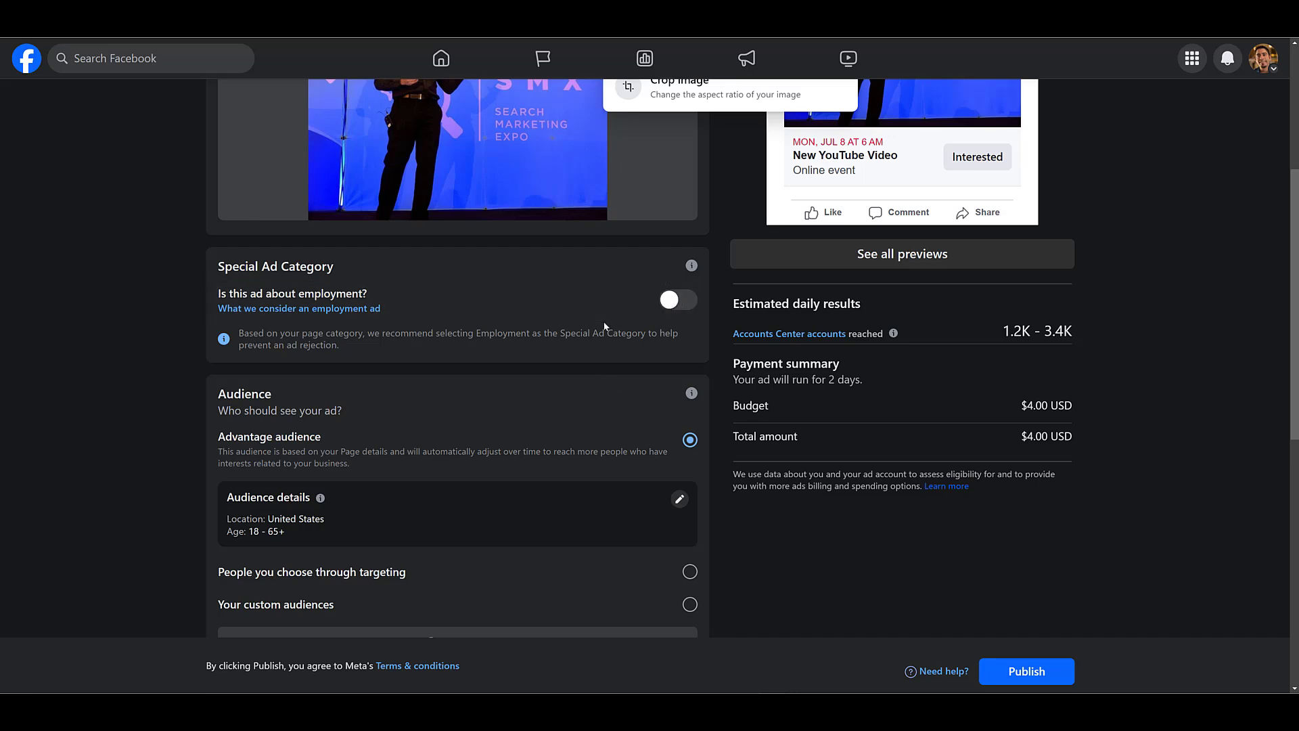
{"action": "scroll", "coordinate": [605, 327], "scroll_direction": "down", "scroll_amount": 2}
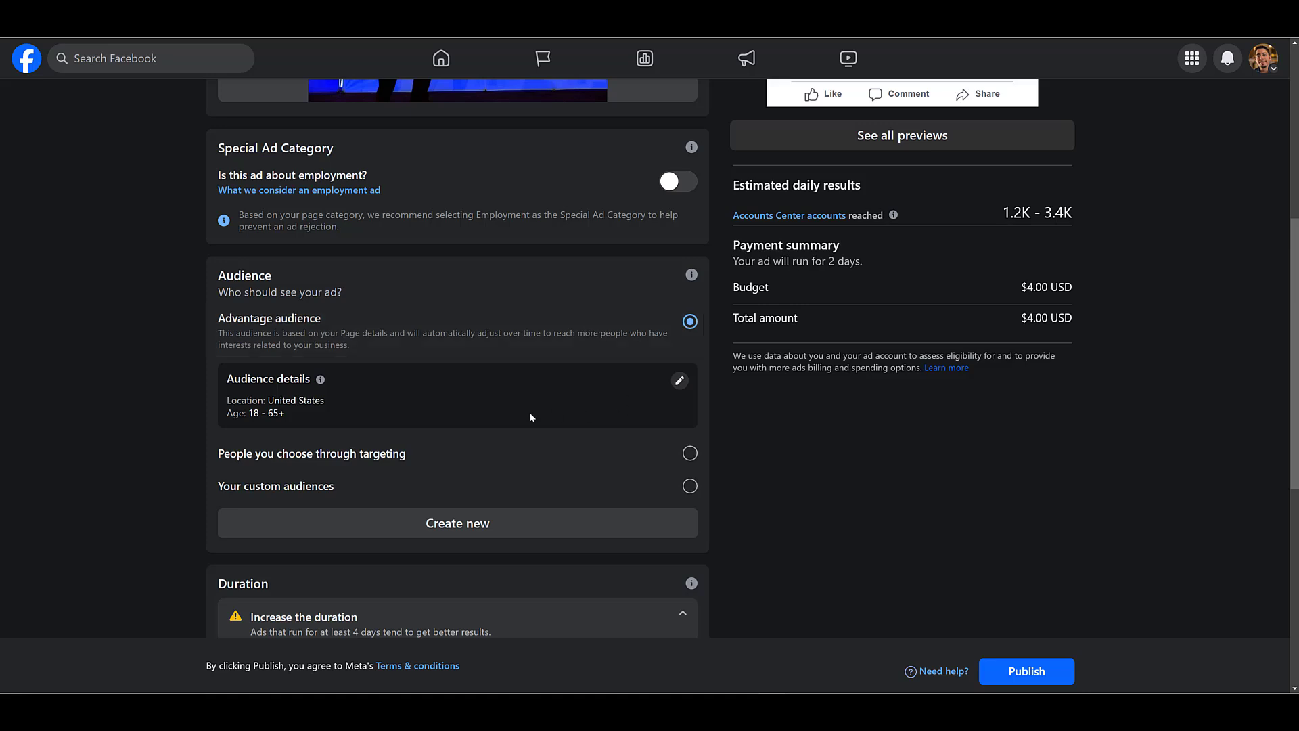
{"action": "left_click", "coordinate": [690, 453]}
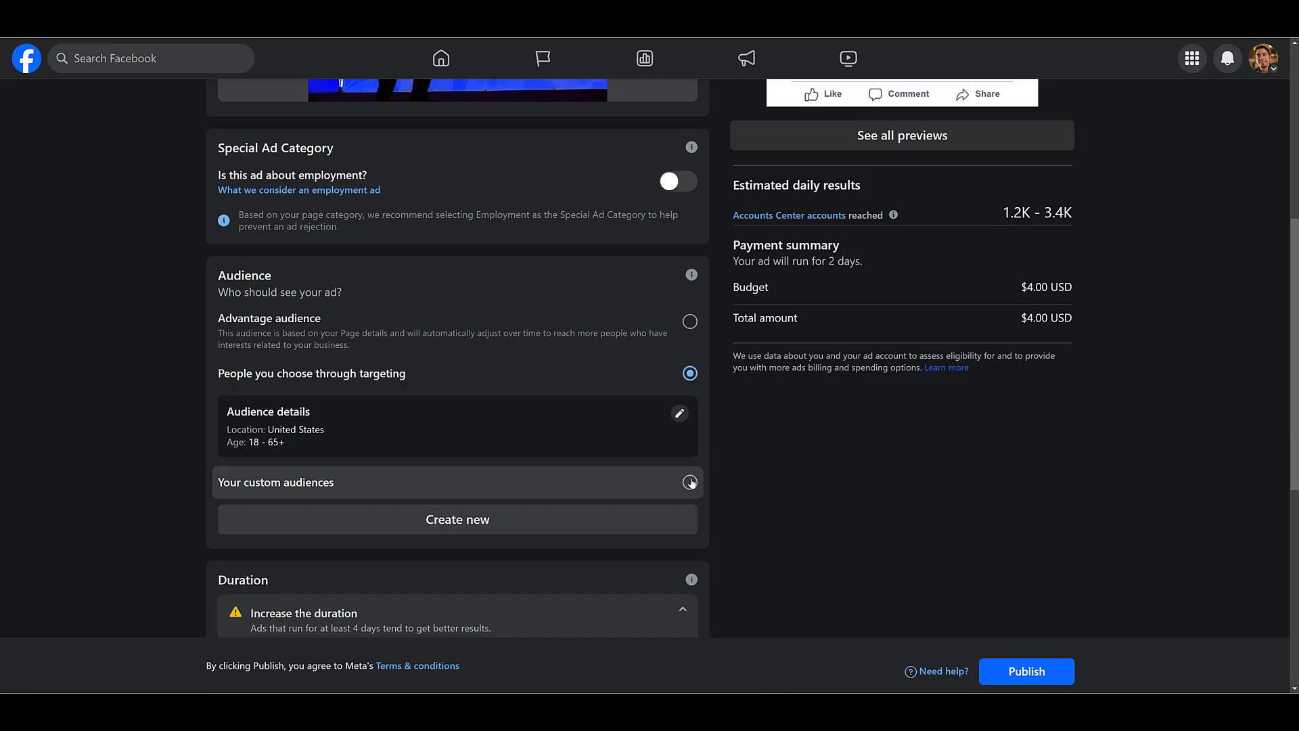
{"action": "left_click", "coordinate": [689, 482]}
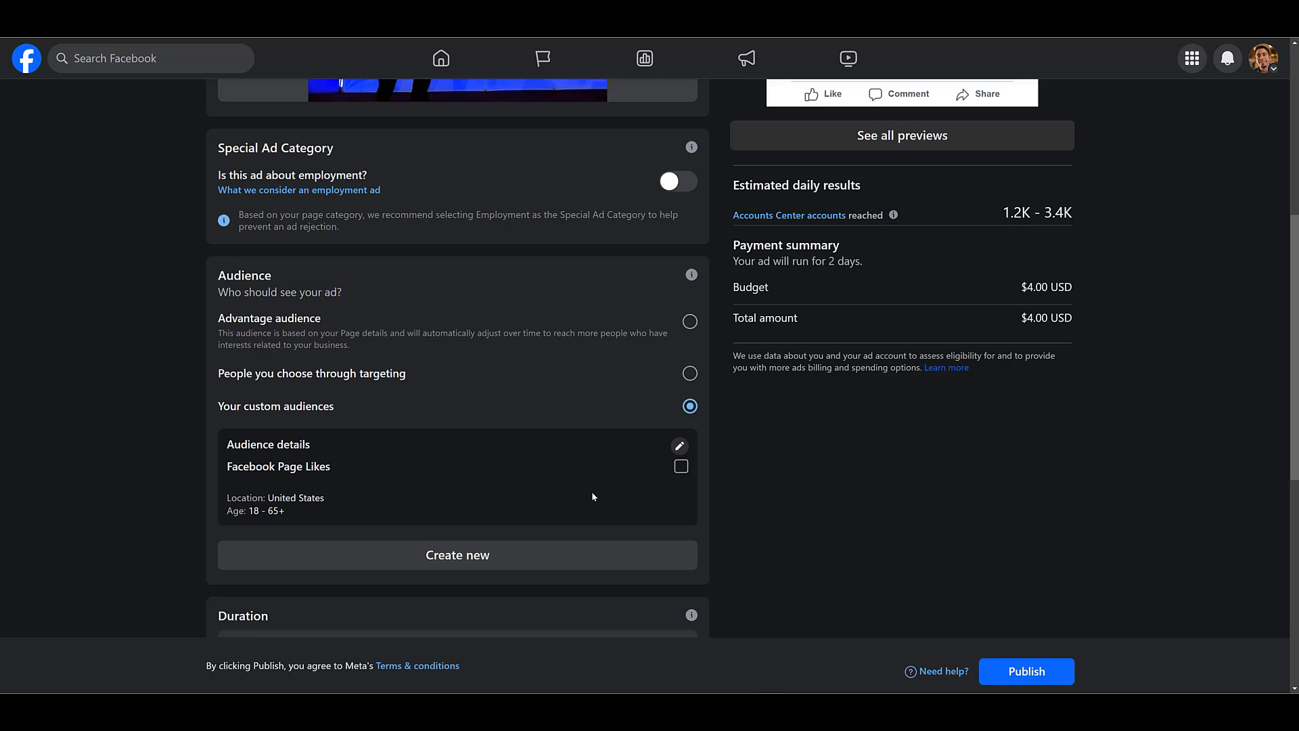
{"action": "left_click", "coordinate": [561, 563]}
{"action": "scroll", "coordinate": [567, 436], "scroll_direction": "down", "scroll_amount": 3}
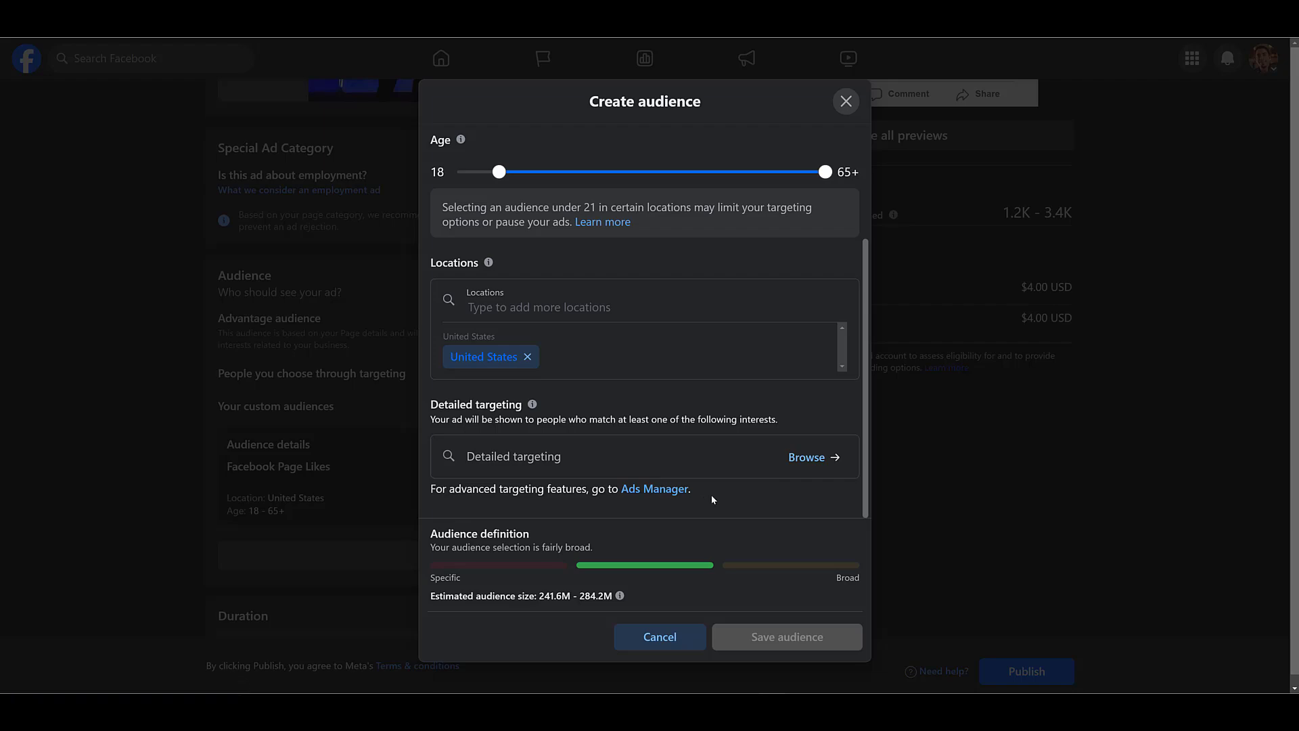
{"action": "left_click", "coordinate": [660, 637]}
- Raise the boost budget from $4.00 to $50.00 and switch on the Meta Pixel
{"action": "scroll", "coordinate": [576, 512], "scroll_direction": "down", "scroll_amount": 5}
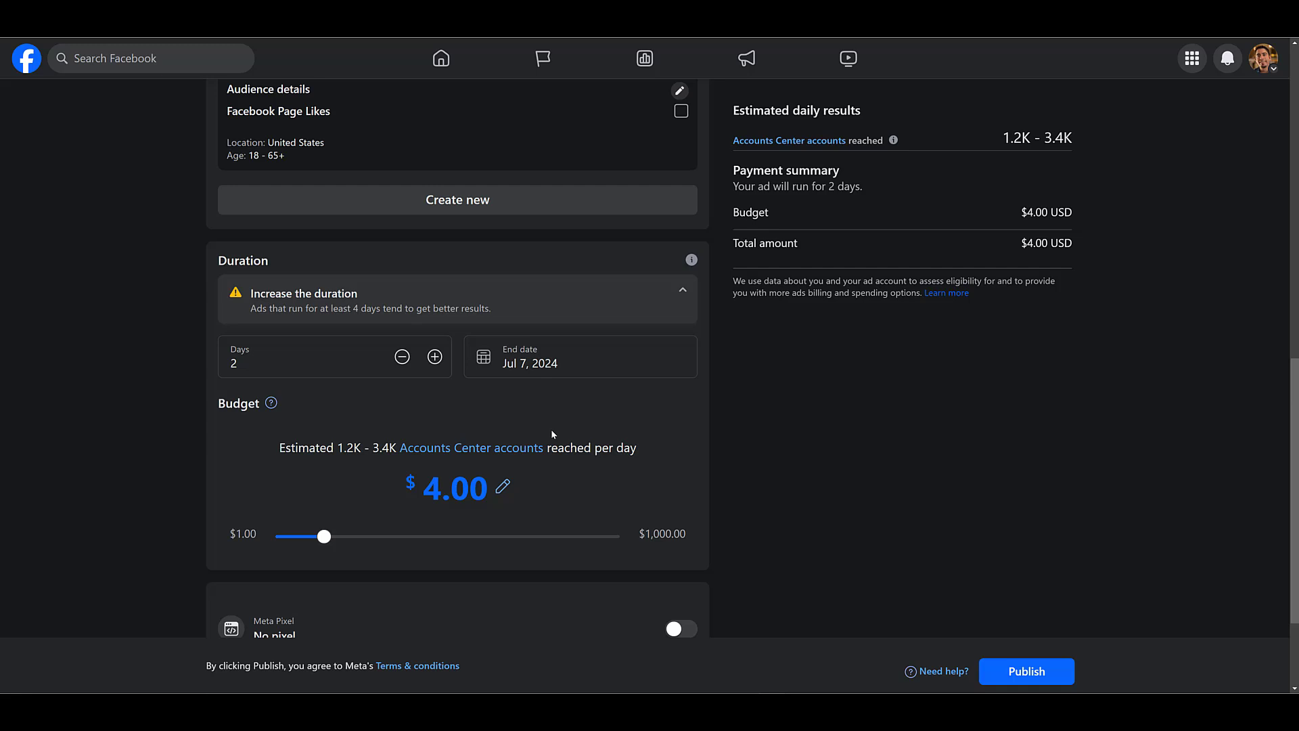
{"action": "scroll", "coordinate": [543, 400], "scroll_direction": "down", "scroll_amount": 1}
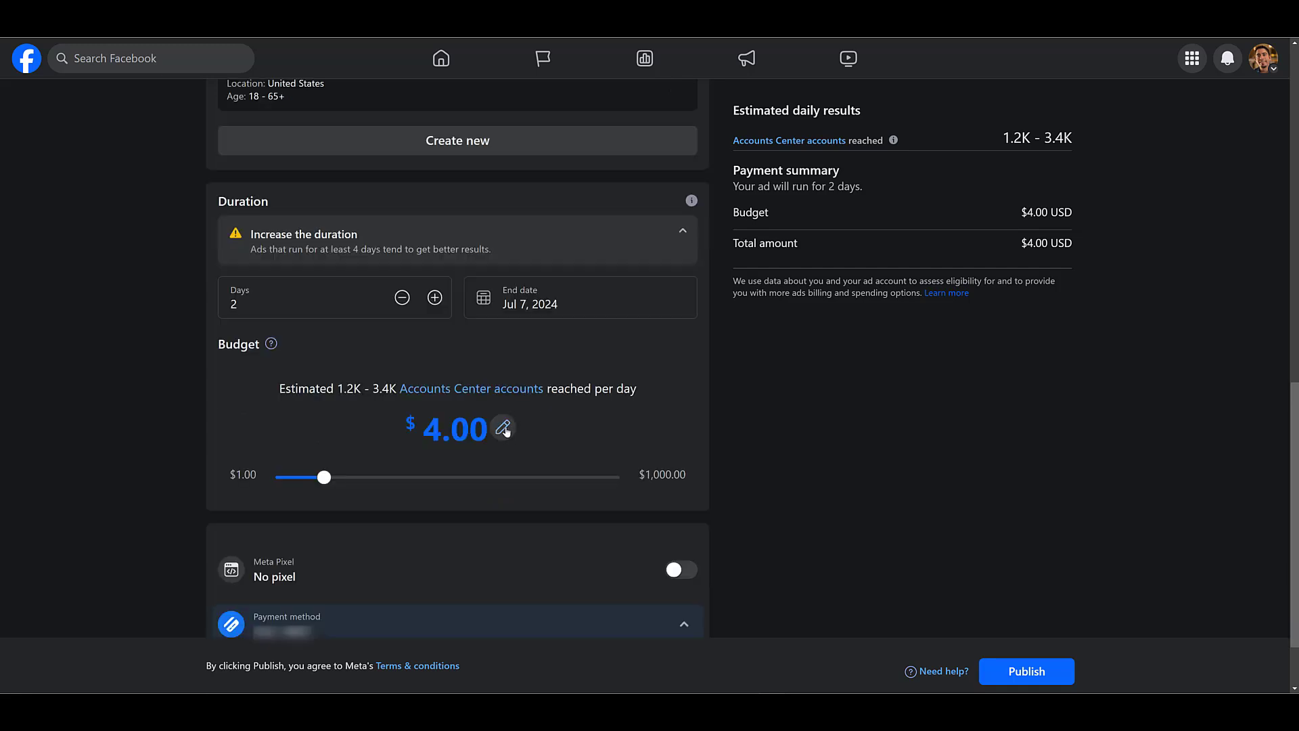
{"action": "left_click", "coordinate": [489, 477]}
{"action": "left_click", "coordinate": [682, 572]}
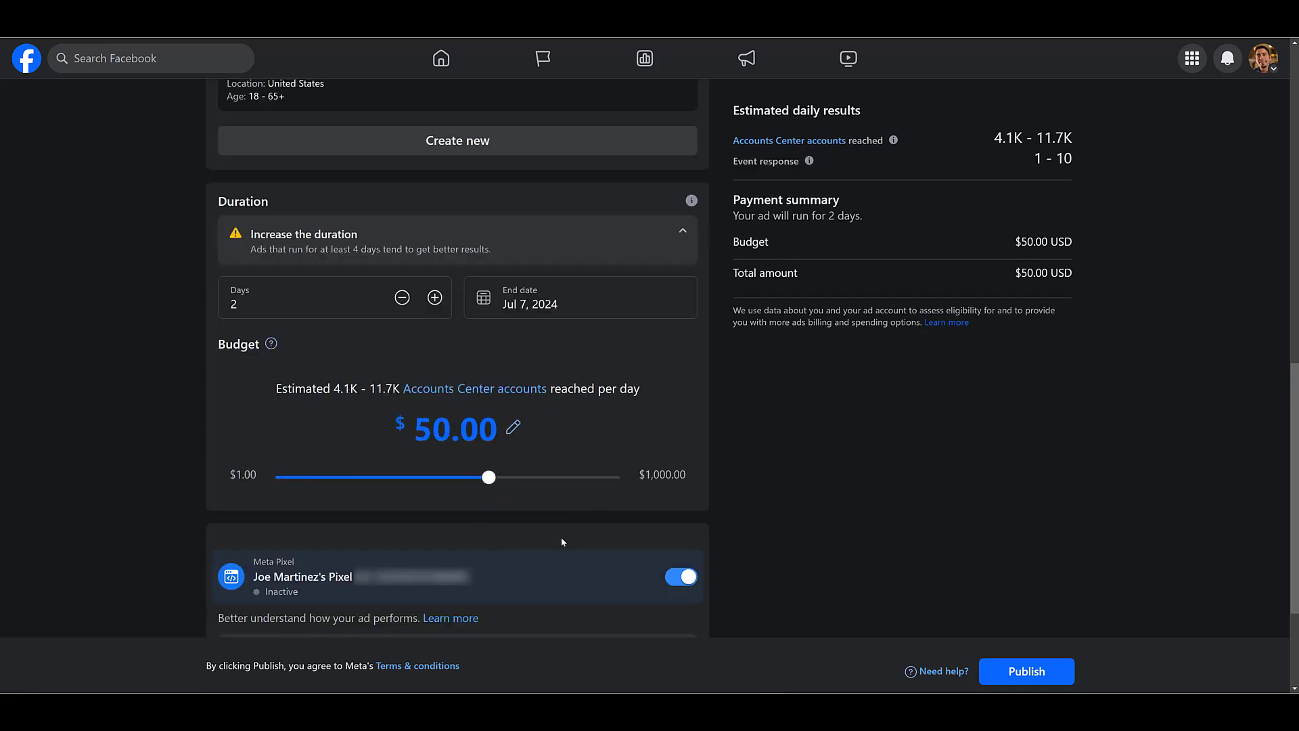
{"action": "scroll", "coordinate": [562, 537], "scroll_direction": "down", "scroll_amount": 3}
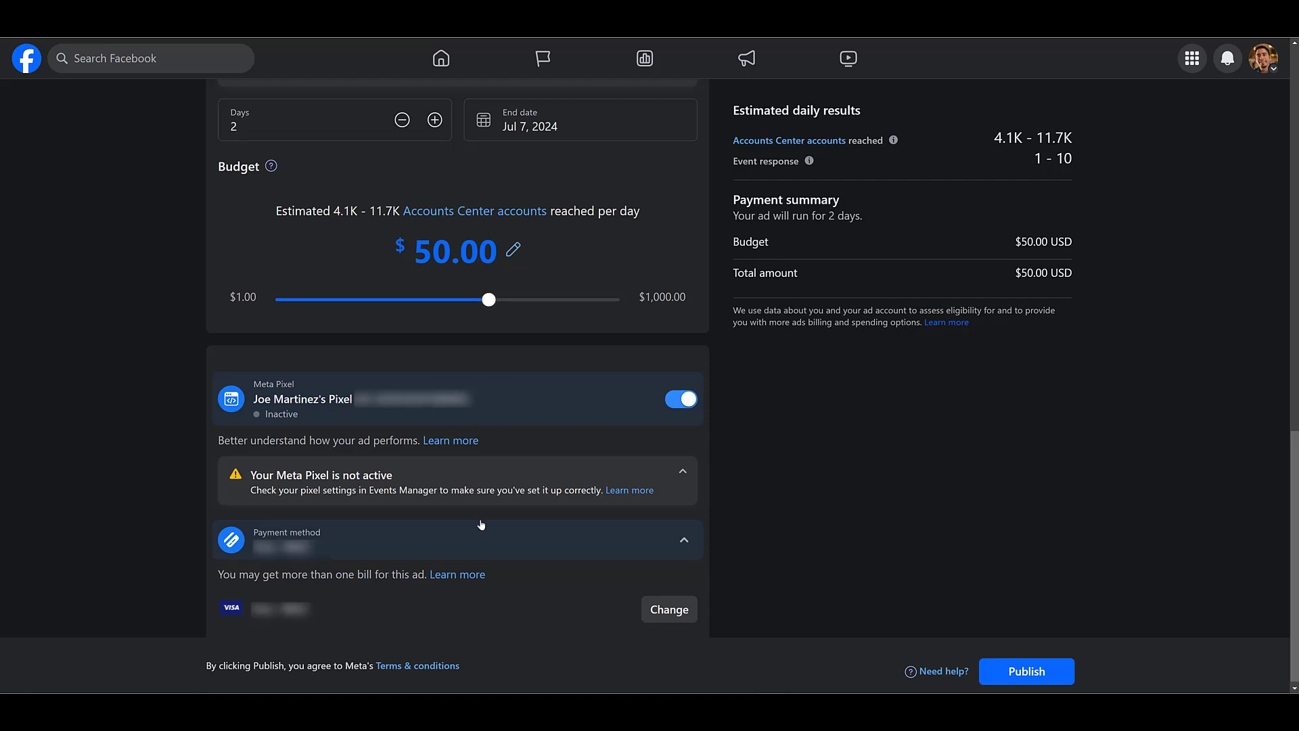
{"action": "scroll", "coordinate": [392, 535], "scroll_direction": "down", "scroll_amount": 1}
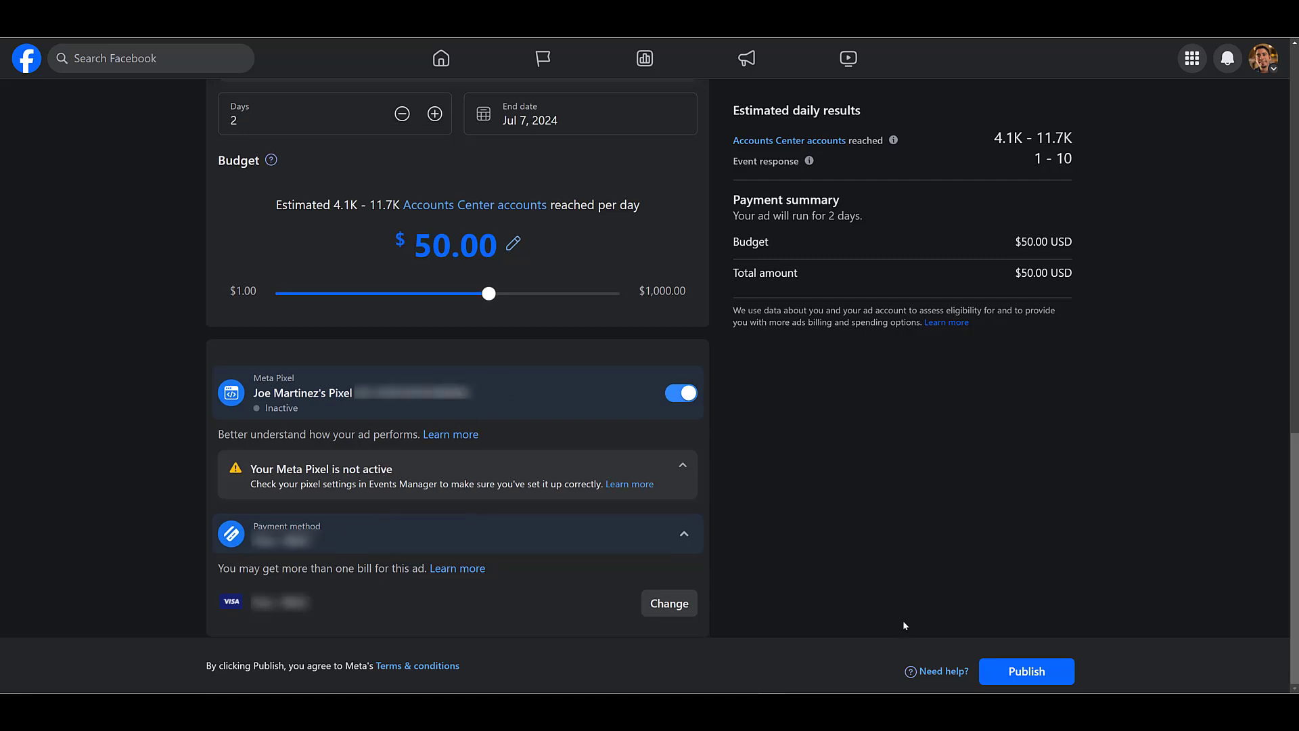
- Publish the boosted event ad and go to the Ad Center
{"action": "left_click", "coordinate": [1022, 677]}
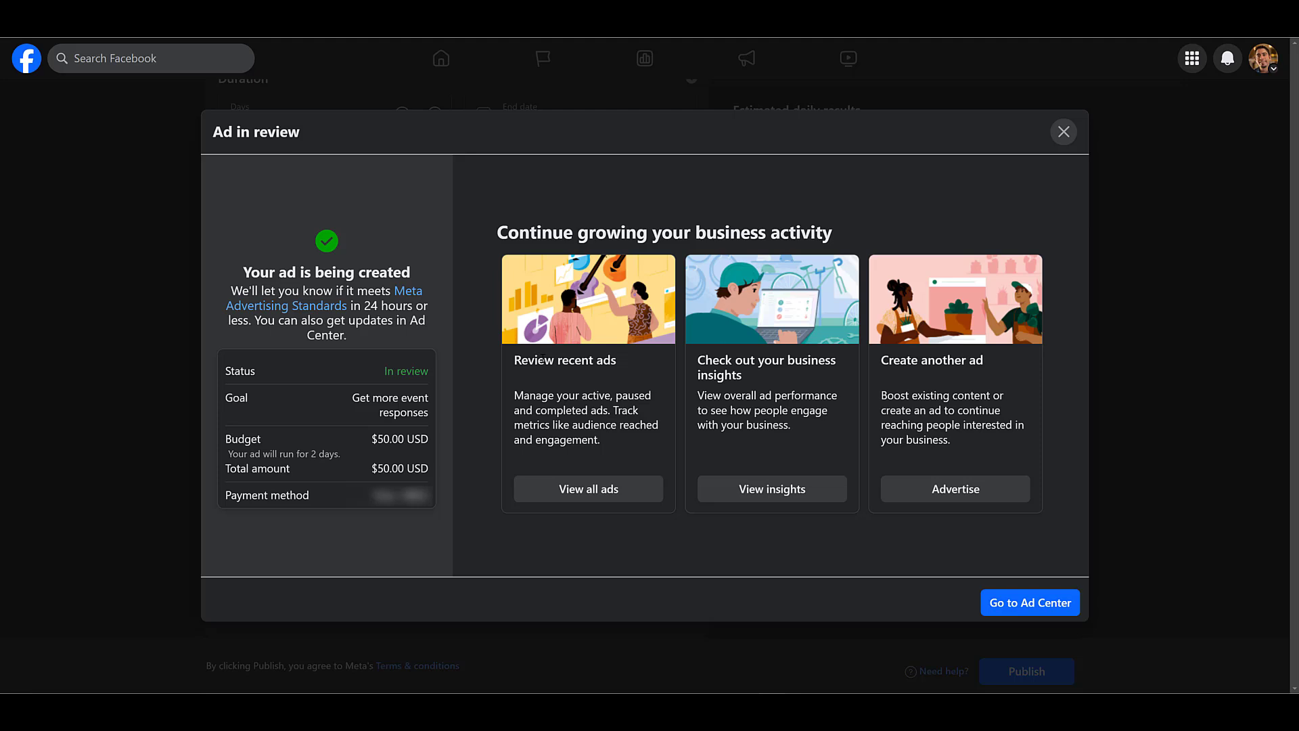
{"action": "left_click", "coordinate": [1026, 597]}
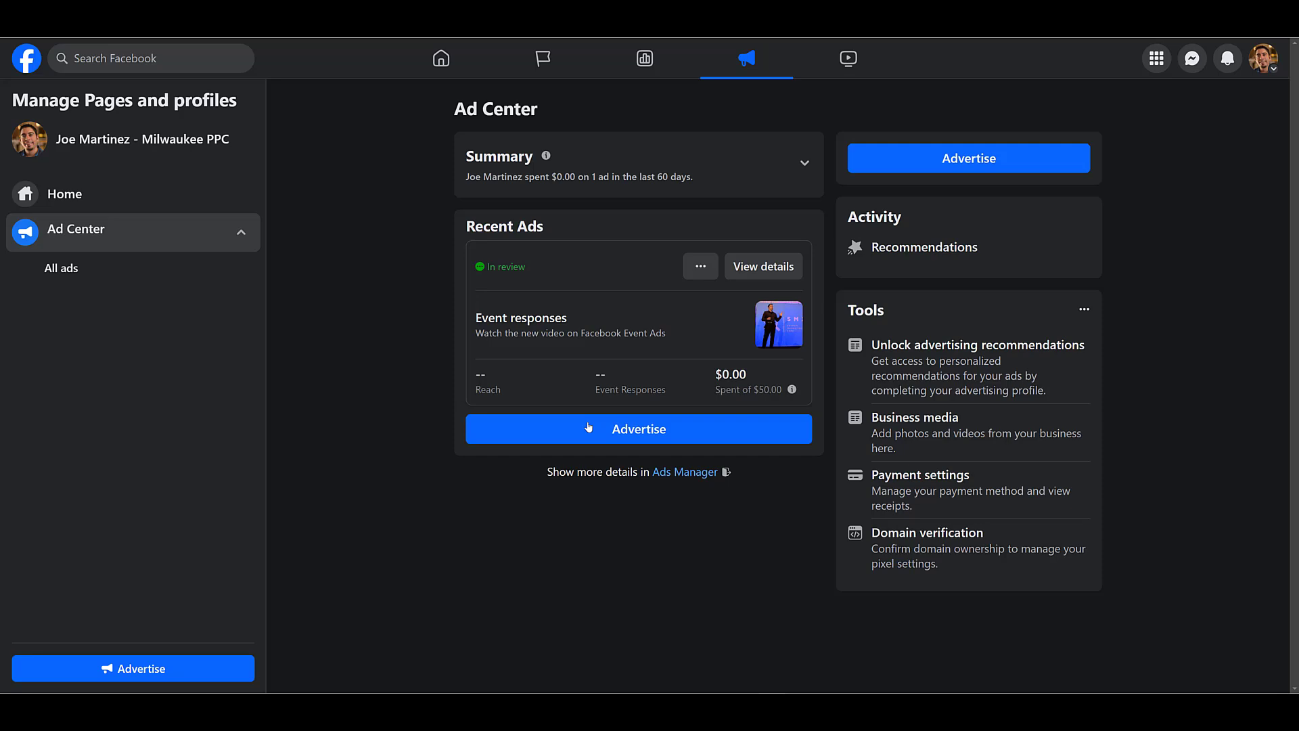
- Open the Event: New YouTube Video campaign in Ads Manager and review its ad set's audience and placements
{"action": "left_click", "coordinate": [684, 473]}
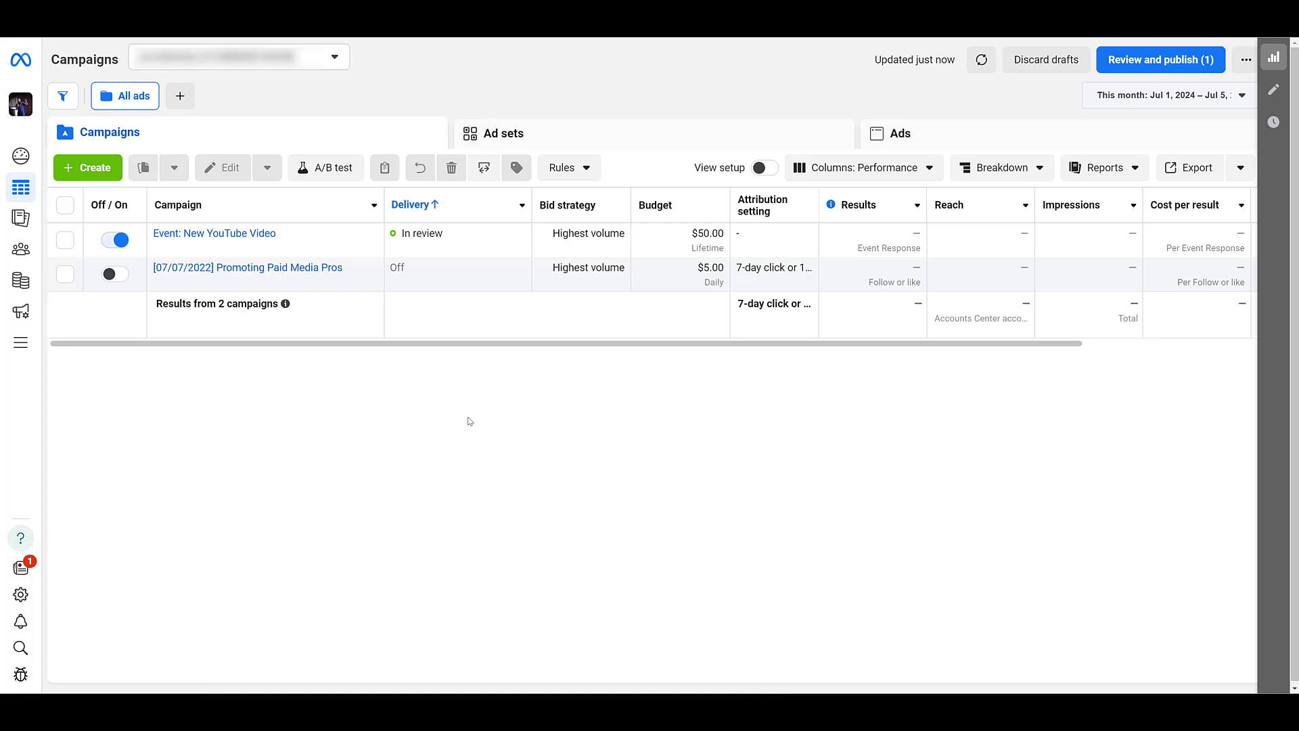
{"action": "mouse_move", "coordinate": [273, 233]}
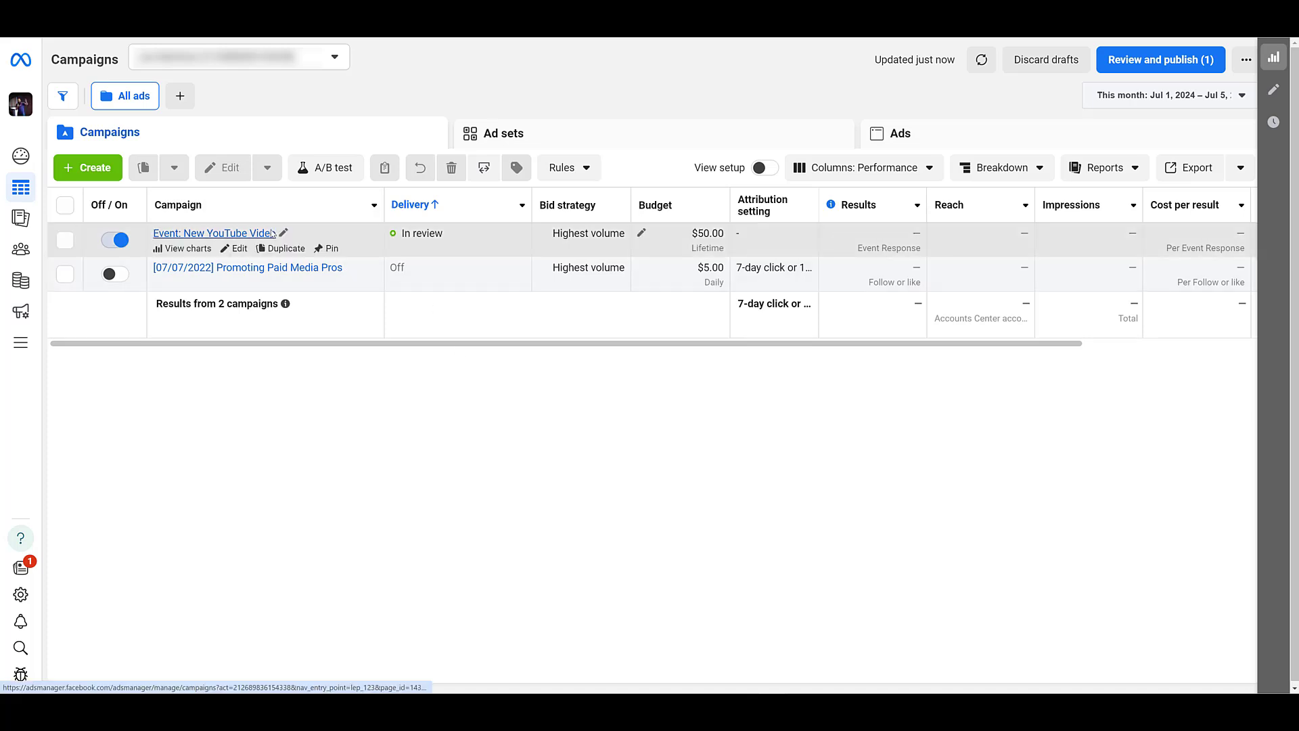
{"action": "left_click", "coordinate": [240, 235]}
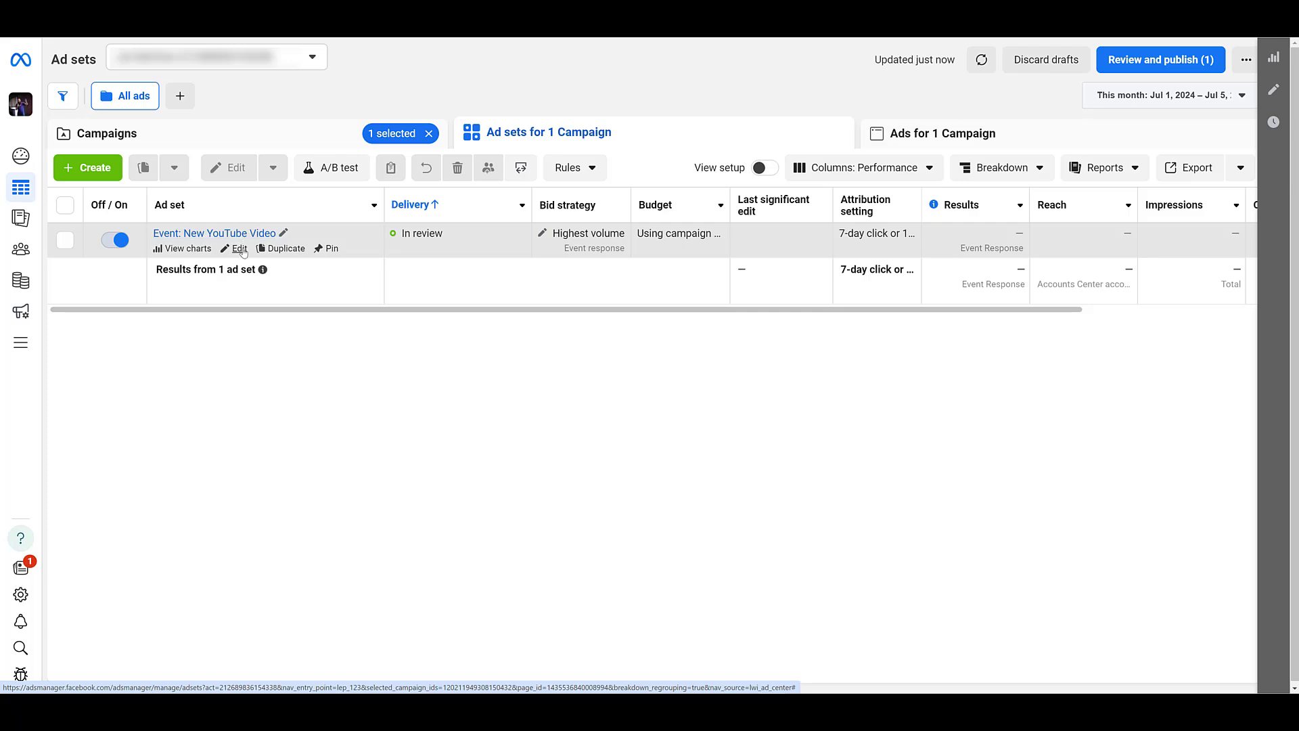
{"action": "left_click", "coordinate": [241, 248]}
{"action": "scroll", "coordinate": [682, 348], "scroll_direction": "down", "scroll_amount": 7}
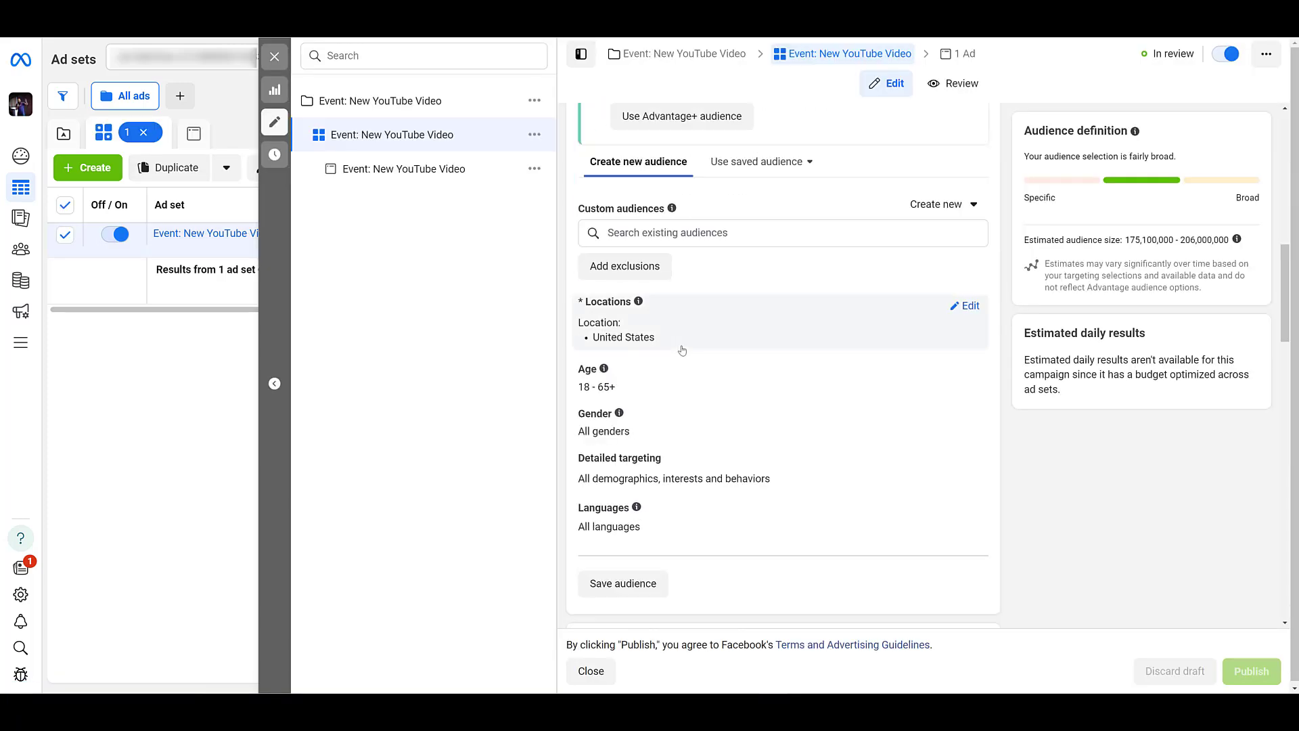
{"action": "scroll", "coordinate": [682, 350], "scroll_direction": "down", "scroll_amount": 3}
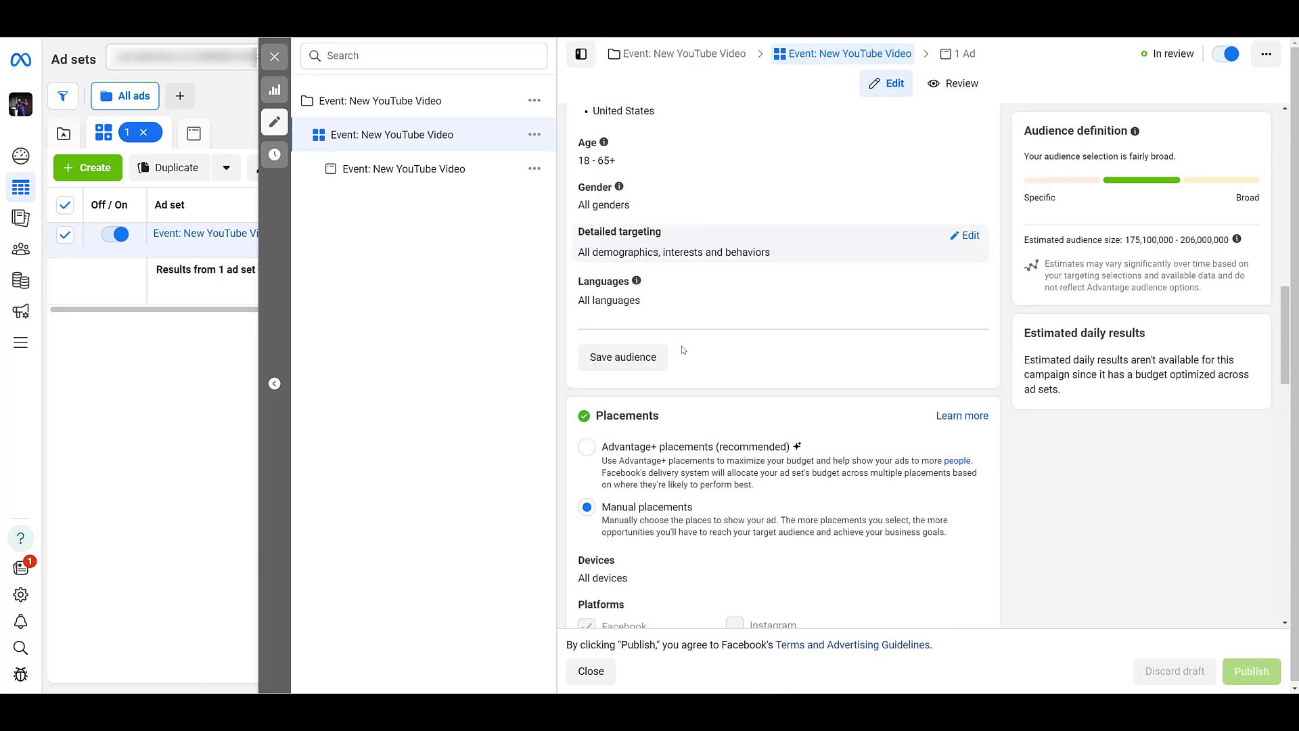
{"action": "scroll", "coordinate": [682, 349], "scroll_direction": "down", "scroll_amount": 5}
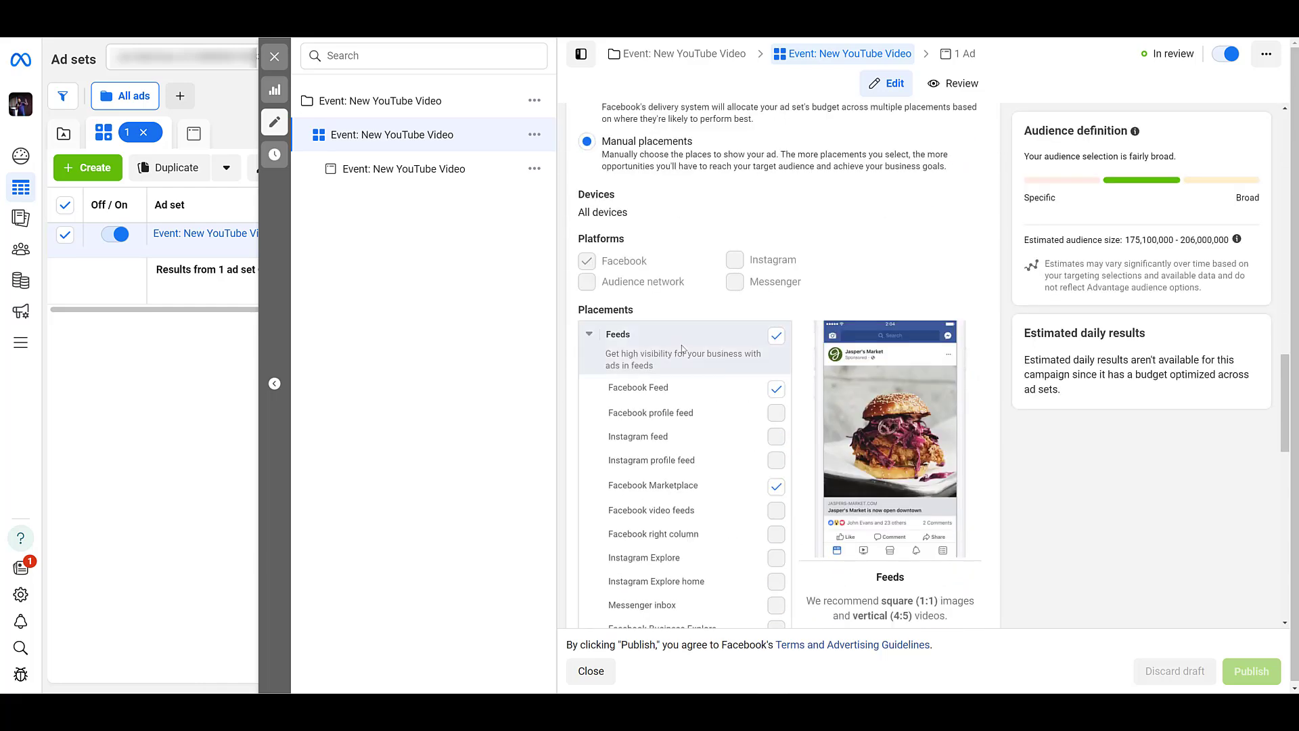
{"action": "scroll", "coordinate": [682, 348], "scroll_direction": "down", "scroll_amount": 6}
{"action": "scroll", "coordinate": [683, 349], "scroll_direction": "up", "scroll_amount": 10}
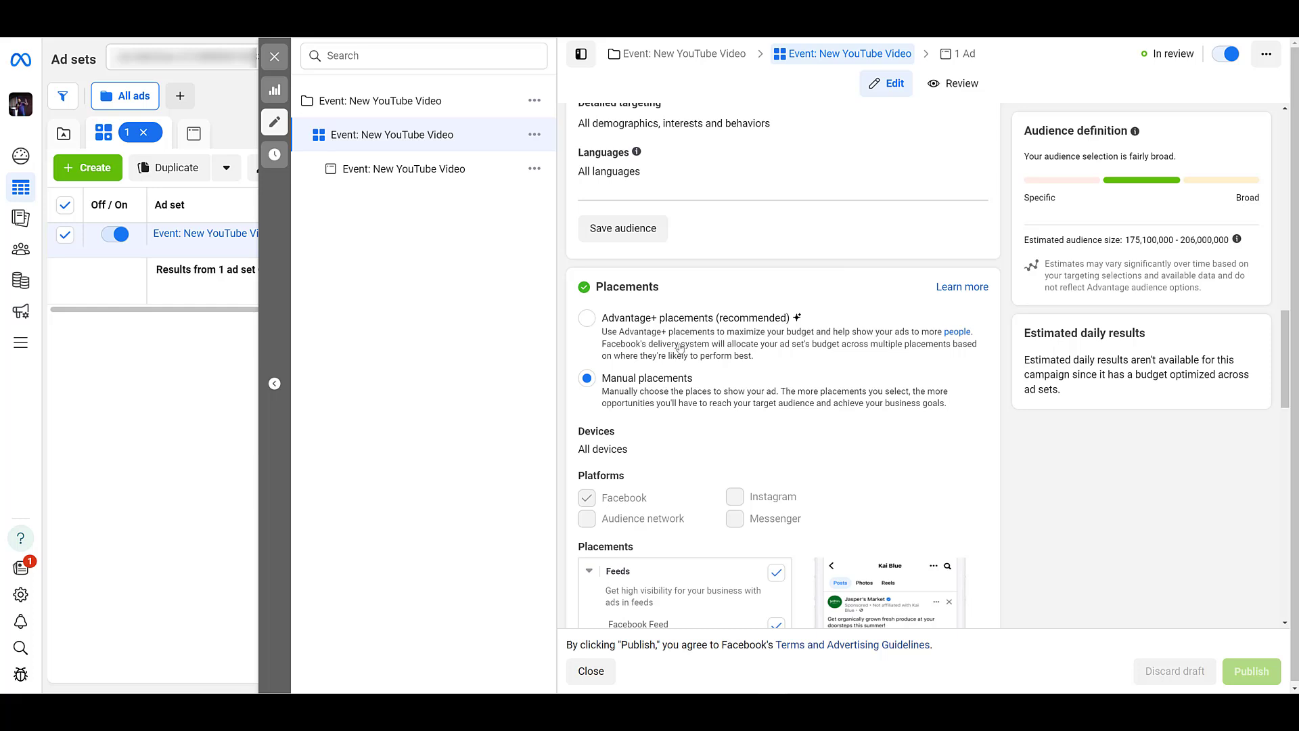
{"action": "left_click", "coordinate": [274, 57]}
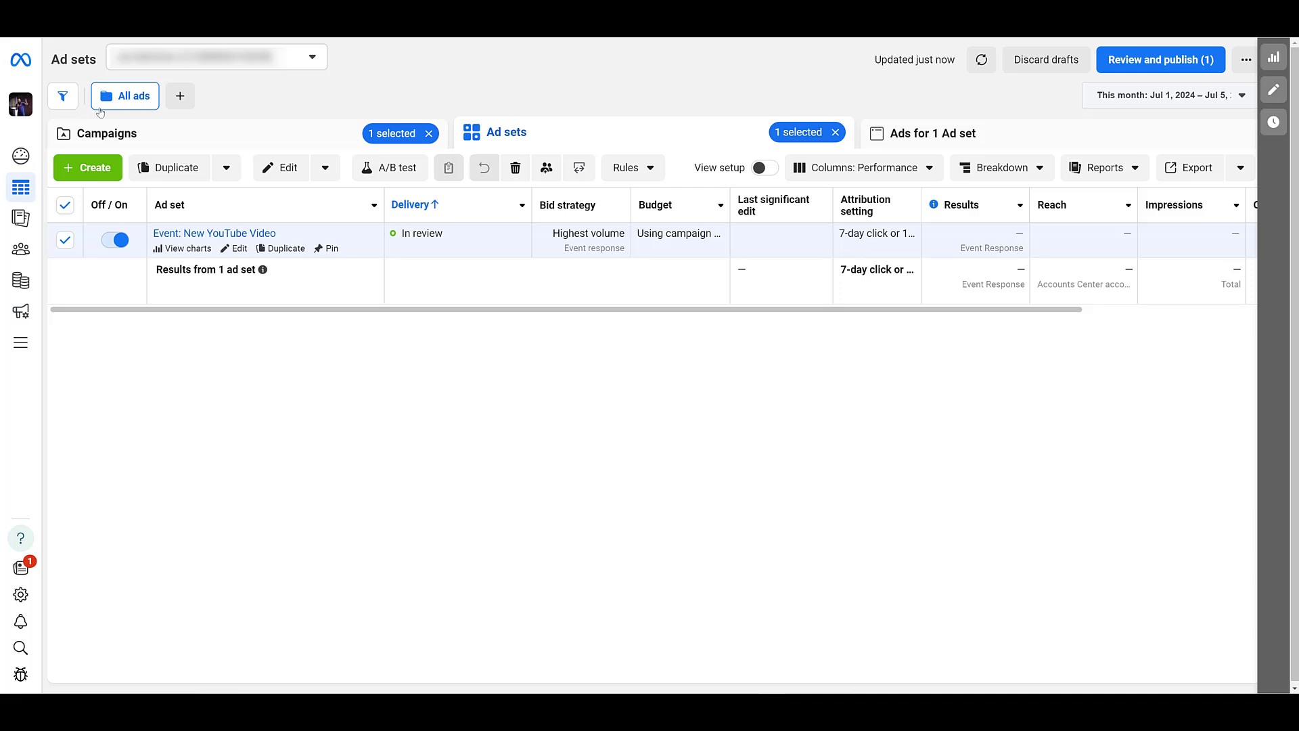
- Turn off the boosted ad set and create a new Engagement campaign with manual setup
{"action": "left_click", "coordinate": [115, 239]}
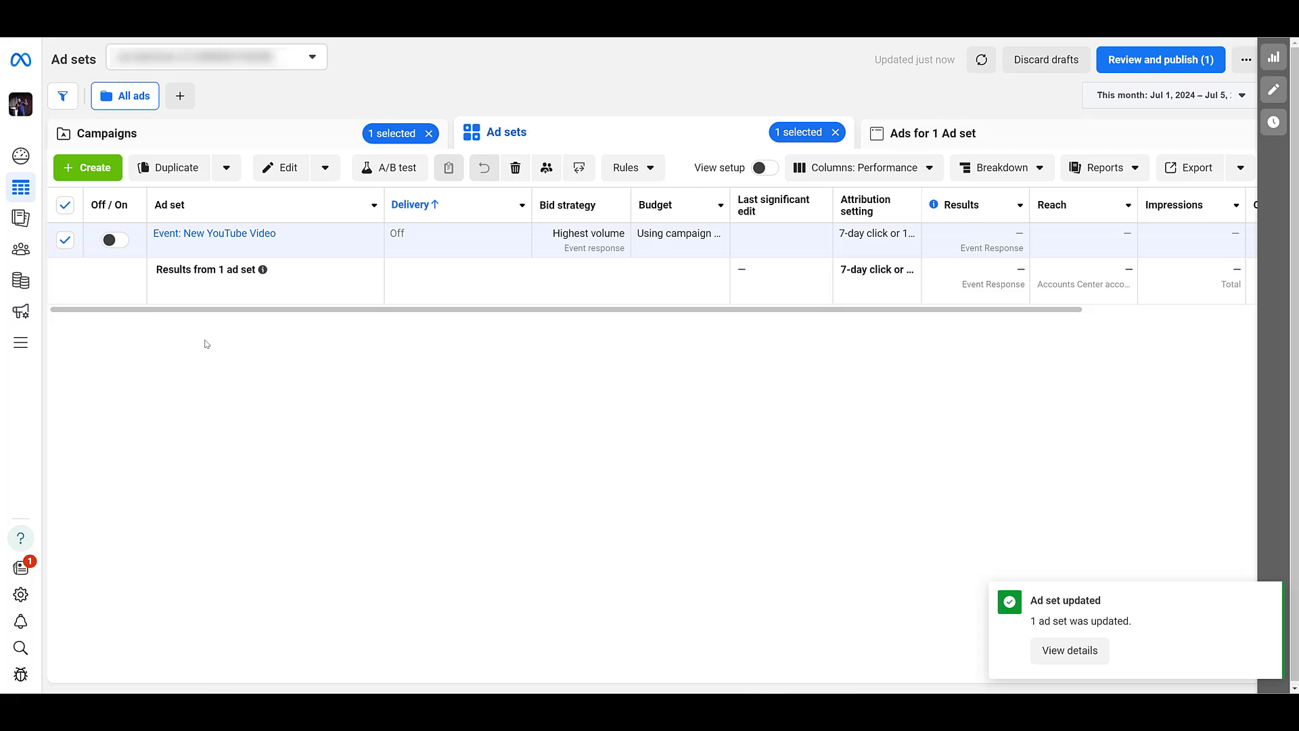
{"action": "left_click", "coordinate": [107, 174]}
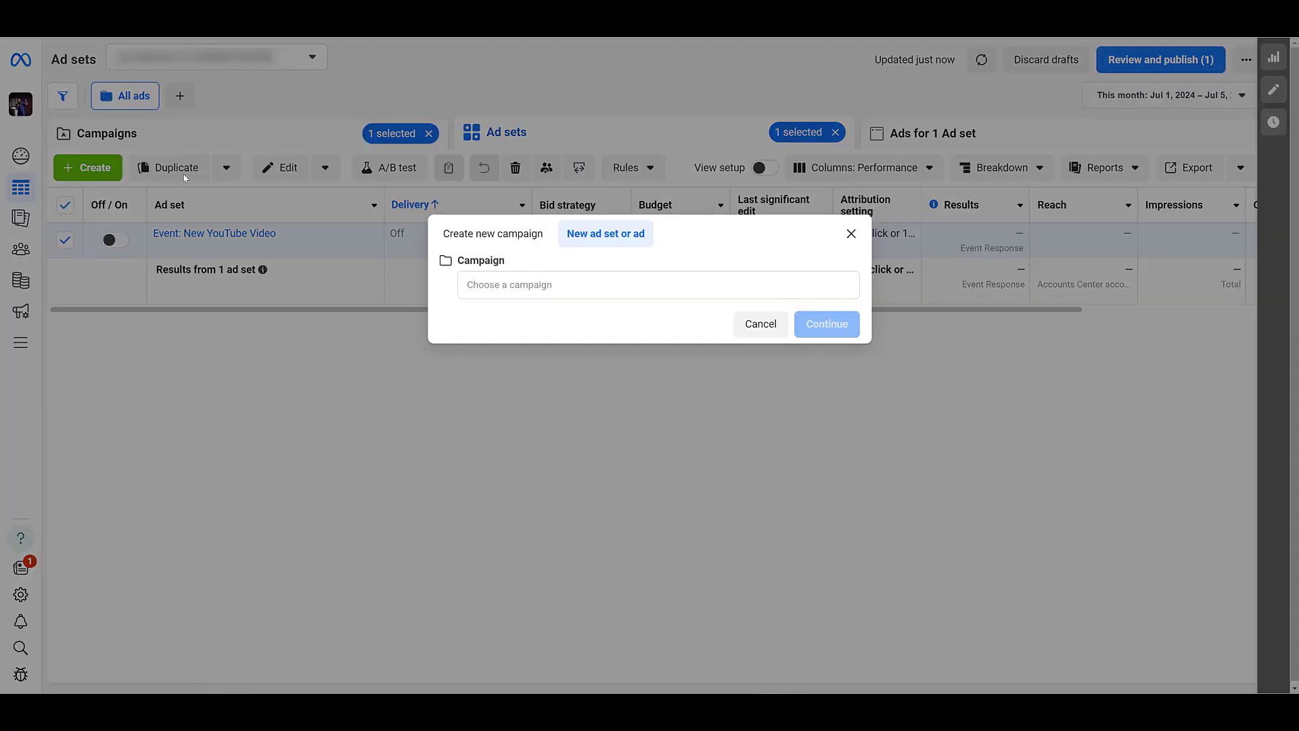
{"action": "left_click", "coordinate": [519, 238]}
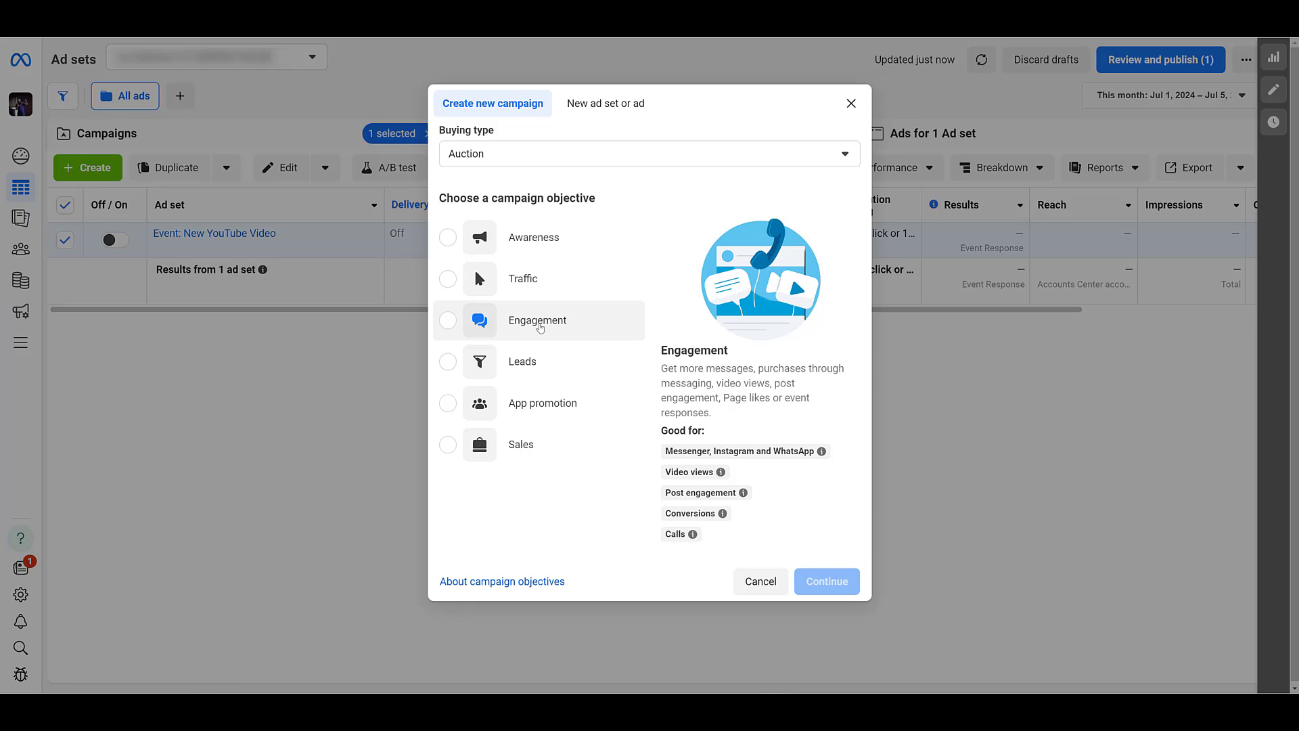
{"action": "left_click", "coordinate": [540, 327]}
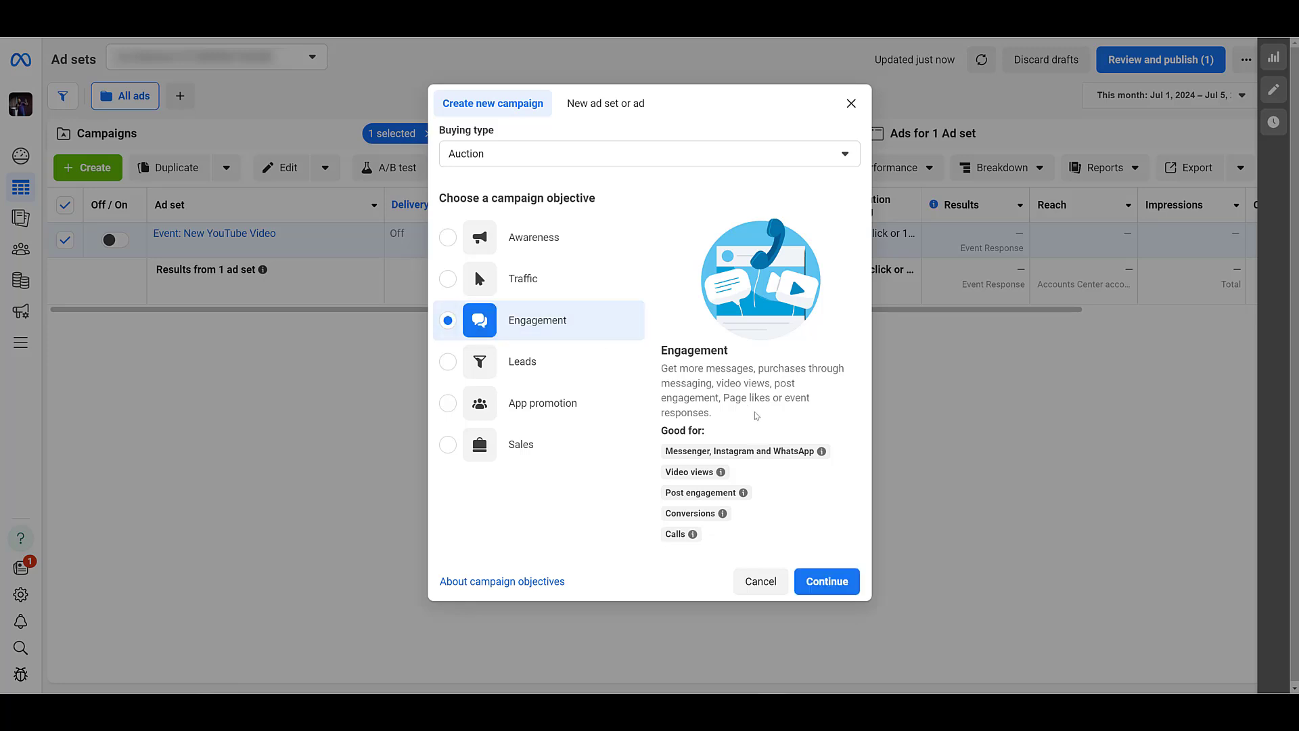
{"action": "left_click_drag", "start_coordinate": [779, 415], "coordinate": [784, 398]}
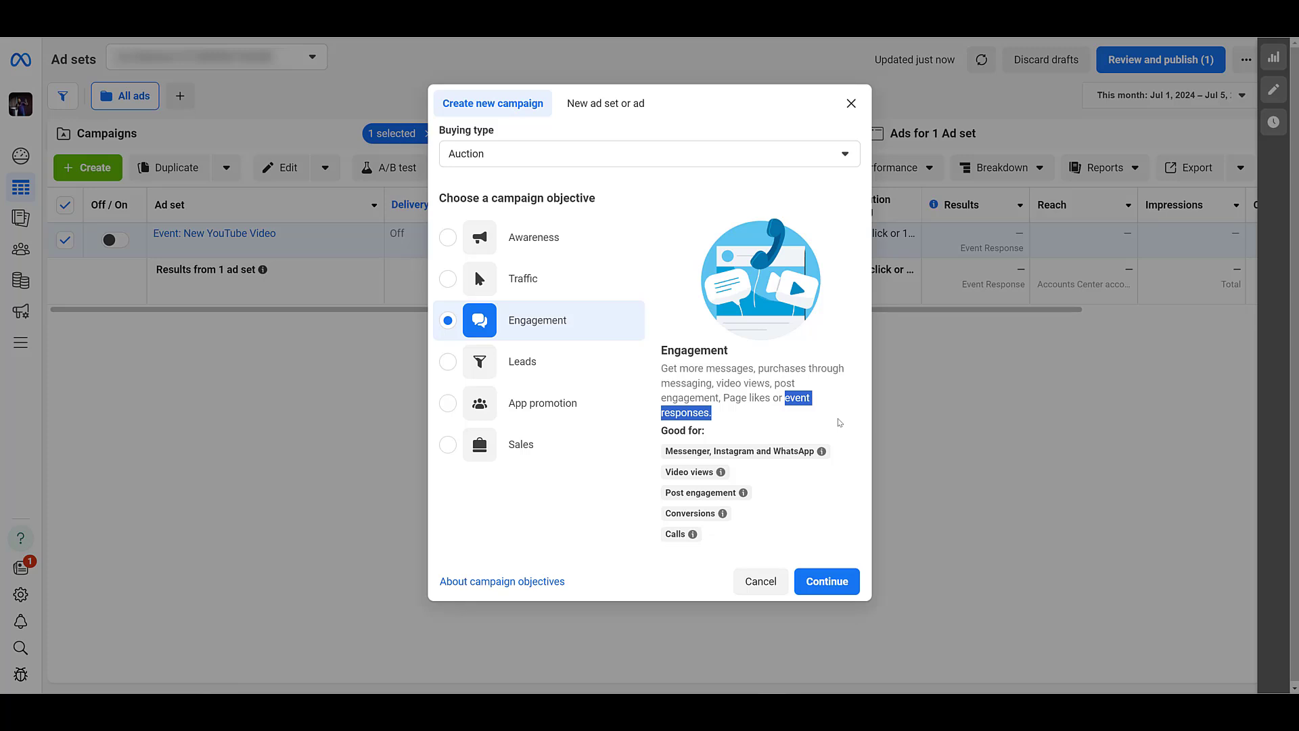
{"action": "left_click", "coordinate": [831, 581]}
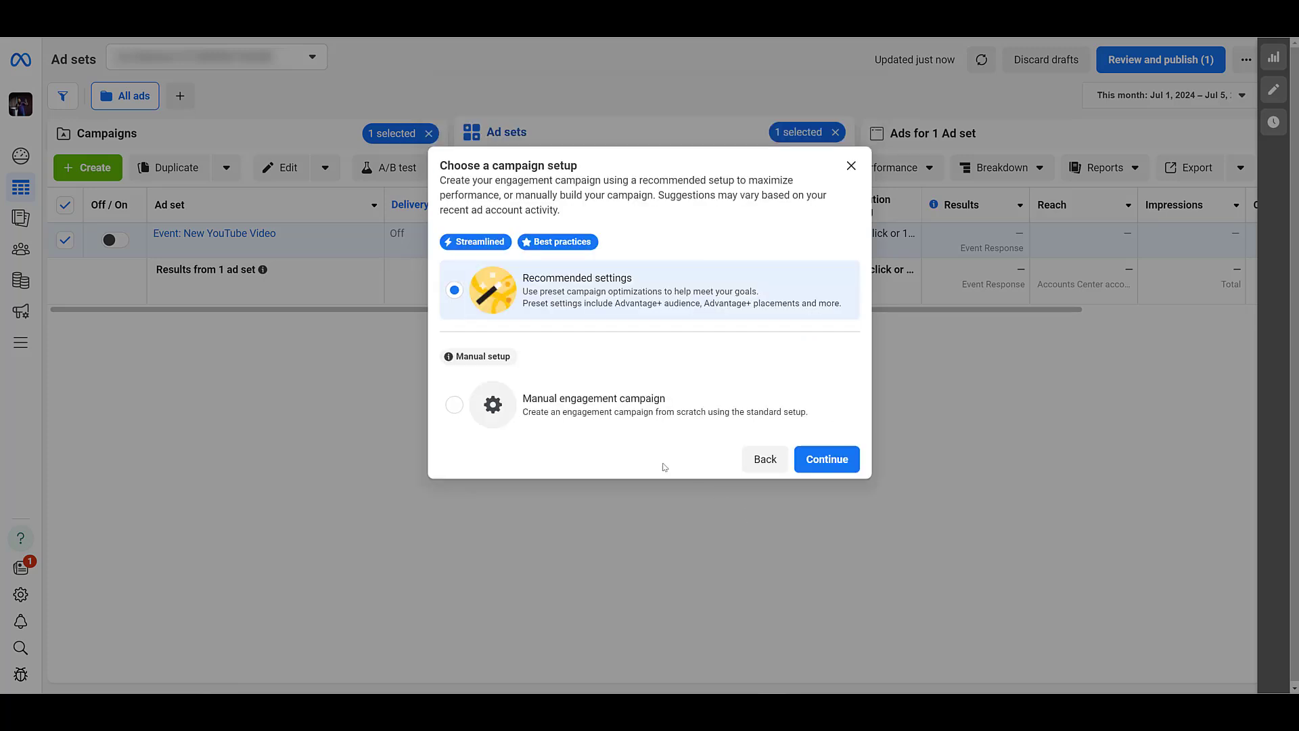
{"action": "left_click", "coordinate": [612, 408]}
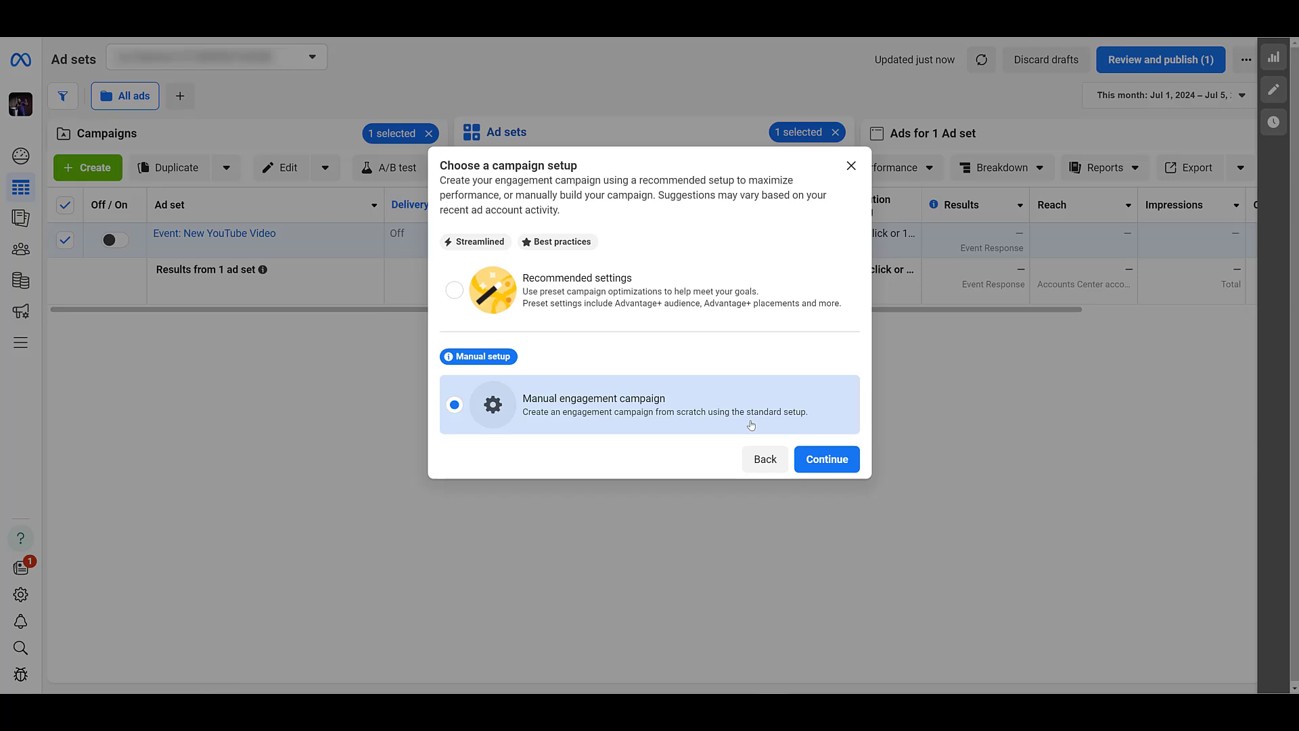
- Create the draft campaign, then open the New Engagement Ad Set settings from the left tree
{"action": "left_click", "coordinate": [827, 460]}
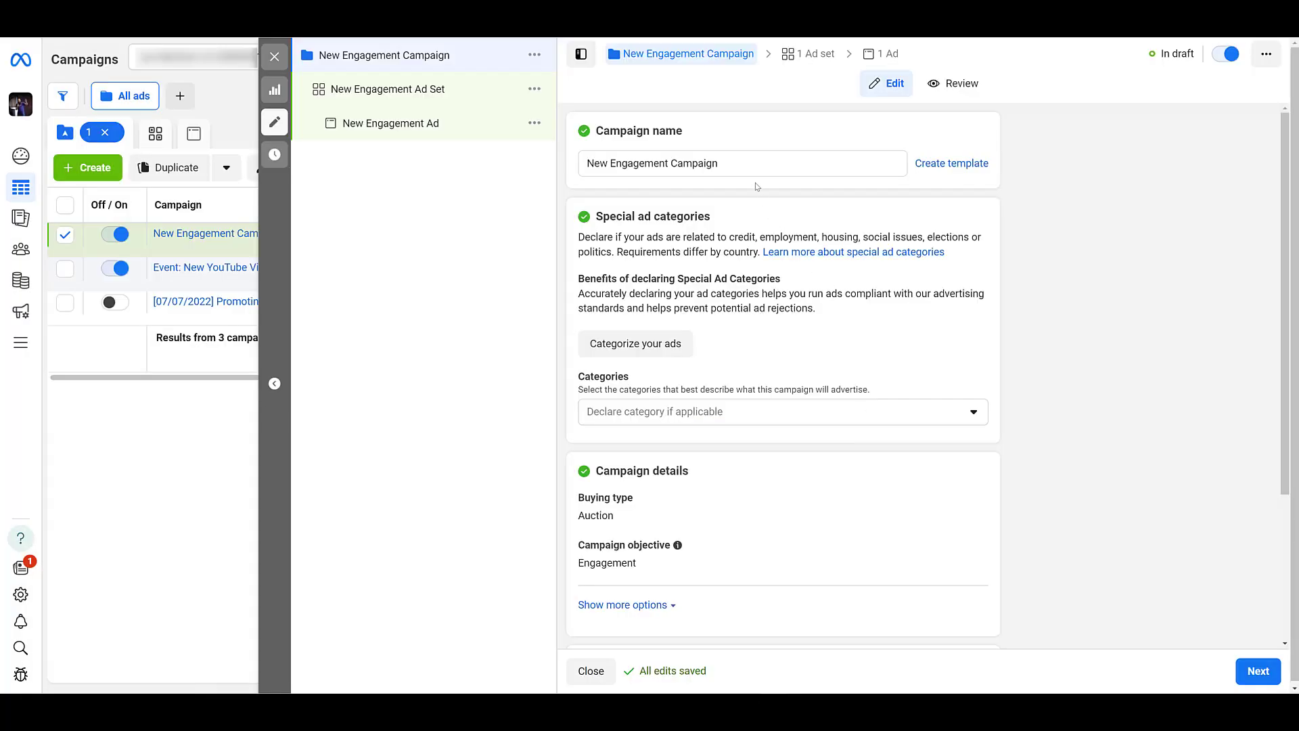
{"action": "scroll", "coordinate": [767, 240], "scroll_direction": "down", "scroll_amount": 3}
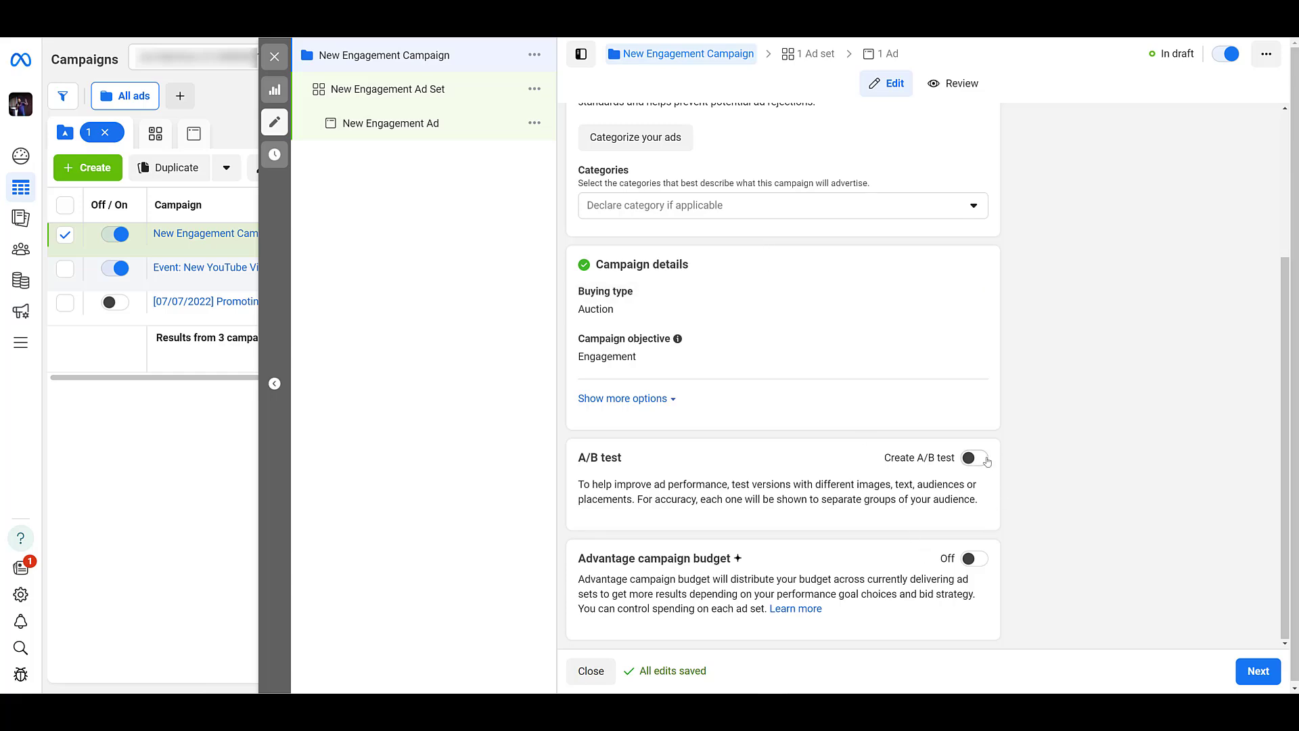
{"action": "scroll", "coordinate": [903, 483], "scroll_direction": "up", "scroll_amount": 1}
{"action": "scroll", "coordinate": [903, 483], "scroll_direction": "up", "scroll_amount": 5}
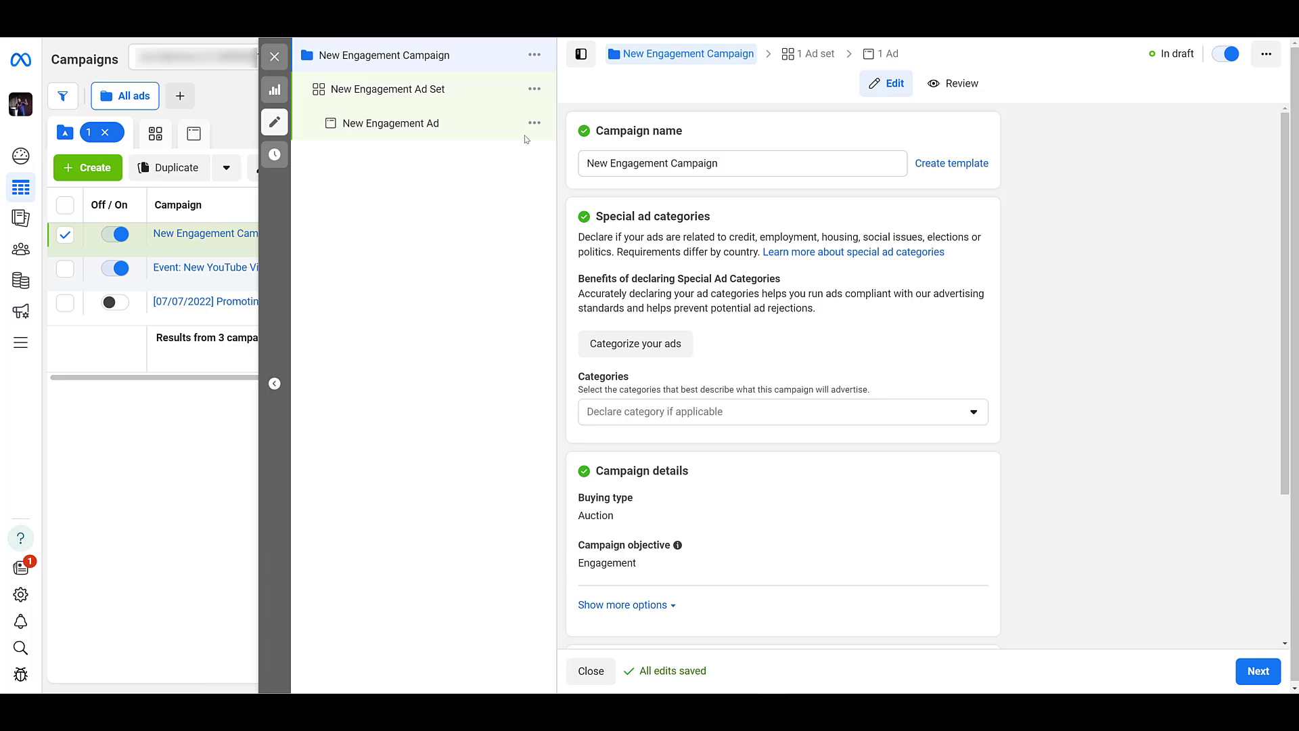
{"action": "left_click", "coordinate": [448, 100]}
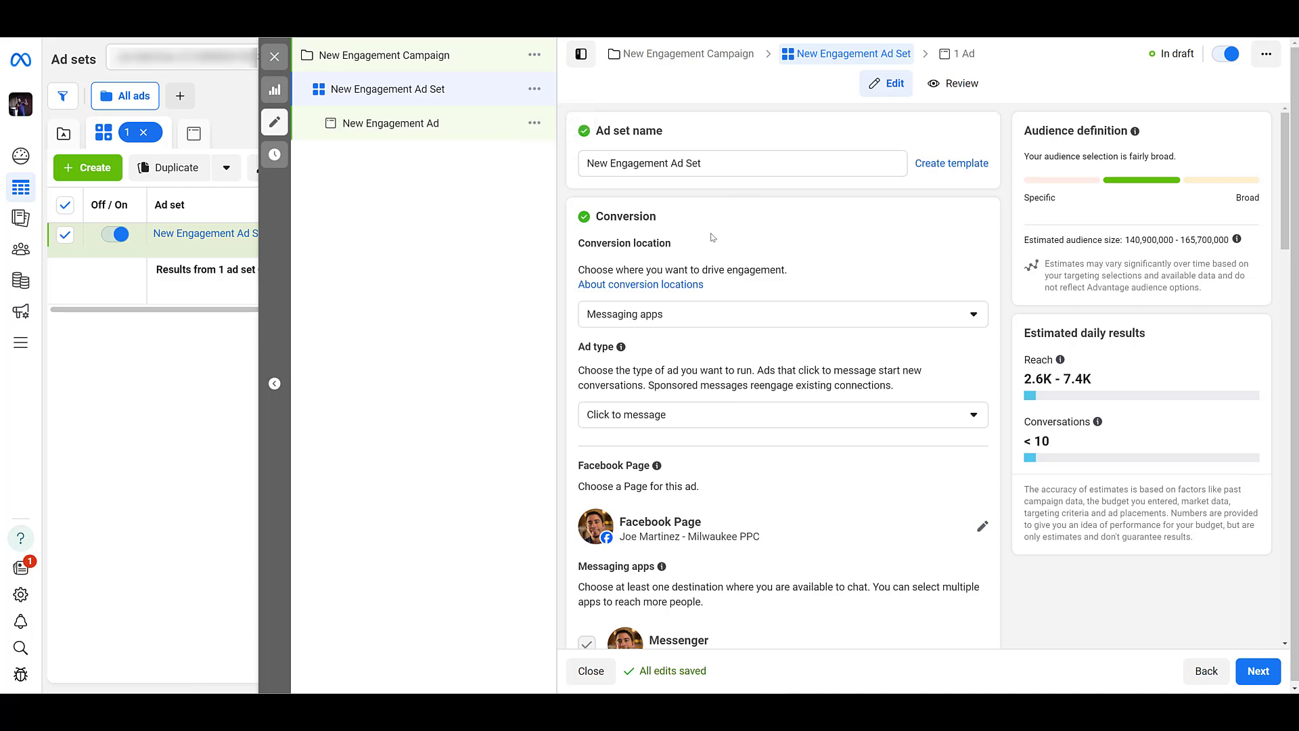
- Set conversion location to On your ad, engagement type to Event responses, goal Maximize number of event responses
{"action": "left_click", "coordinate": [758, 315]}
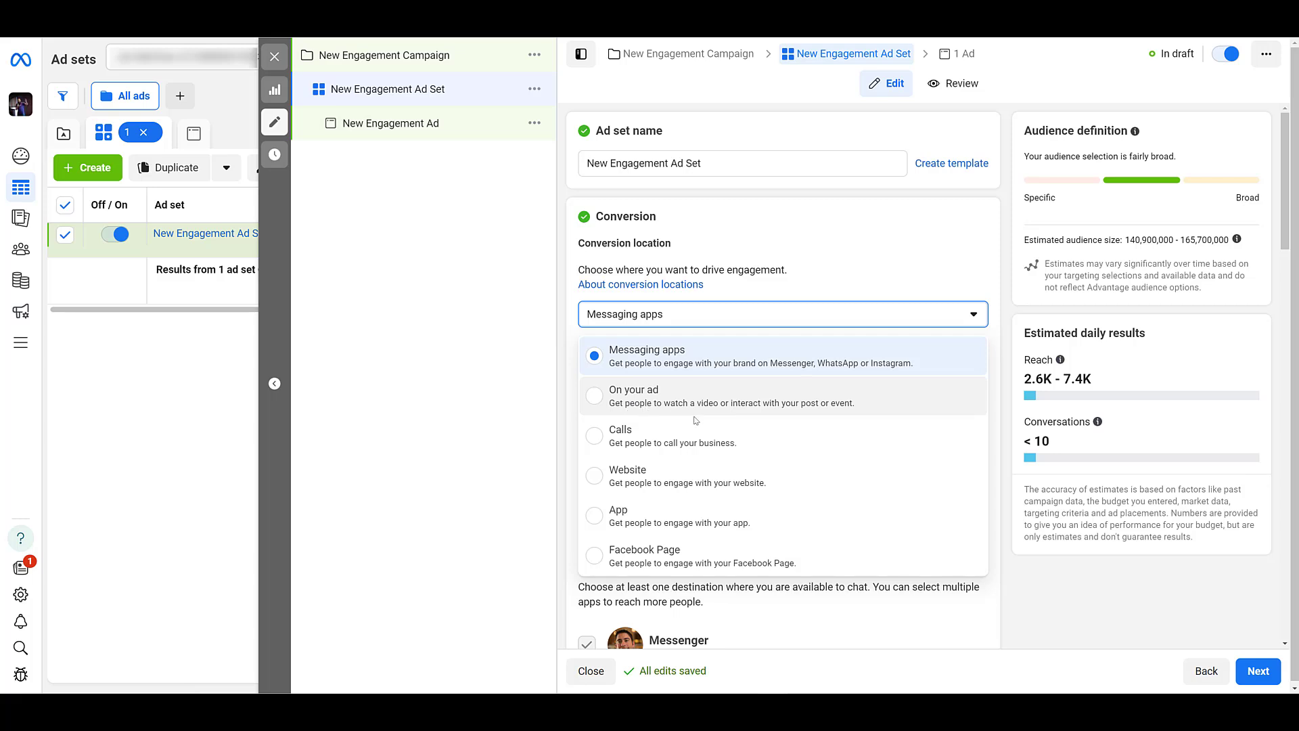
{"action": "left_click", "coordinate": [853, 403]}
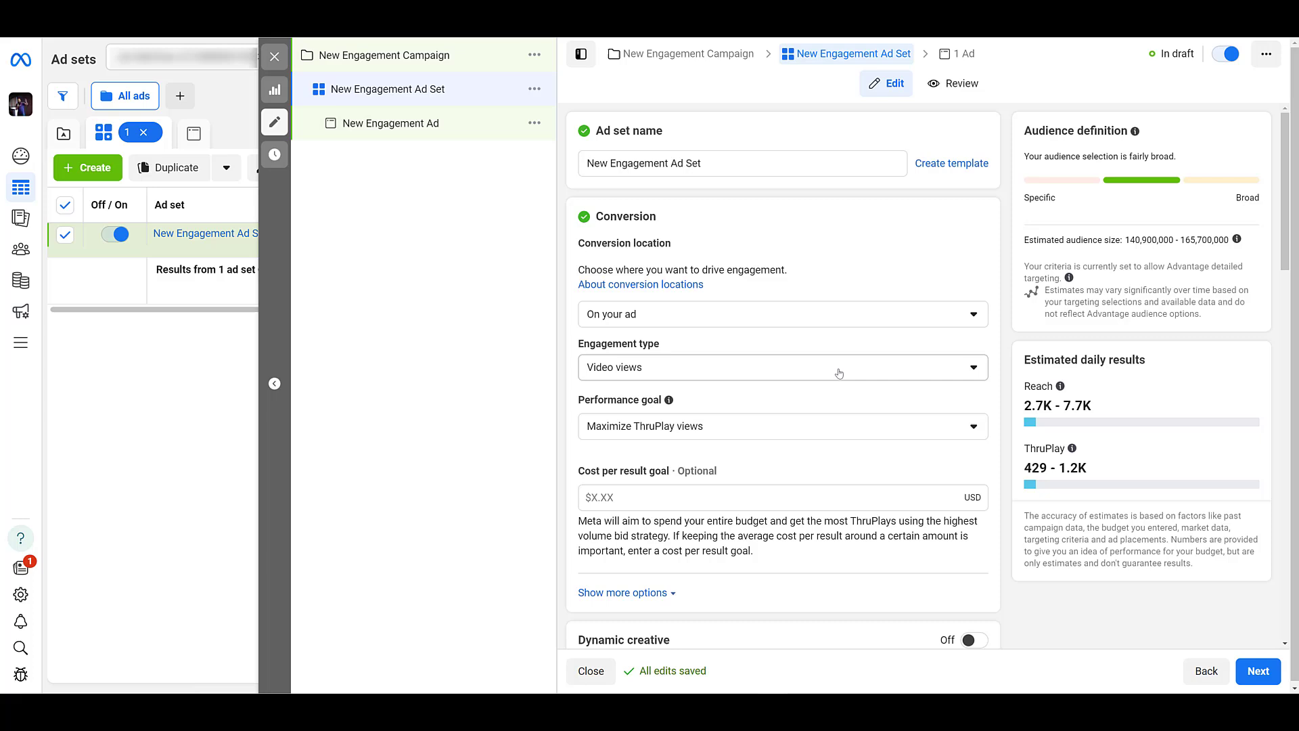
{"action": "left_click", "coordinate": [839, 372]}
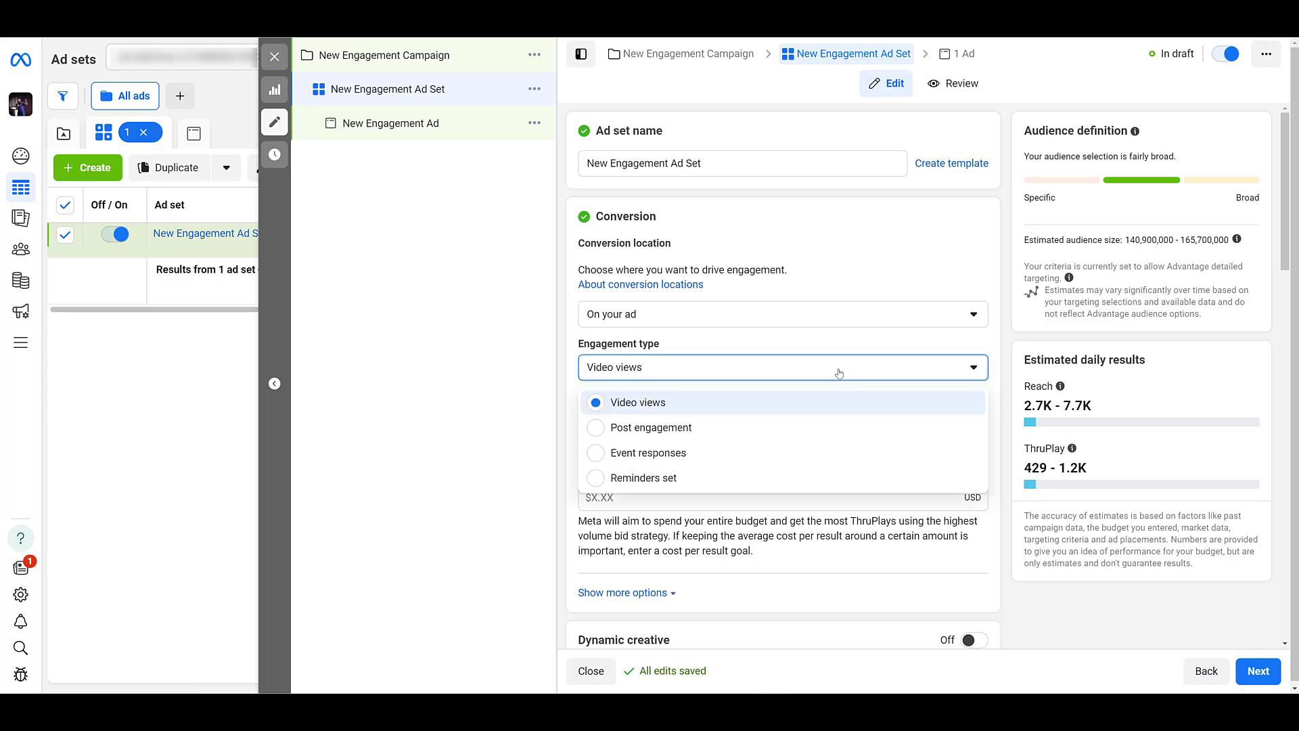
{"action": "left_click", "coordinate": [804, 460]}
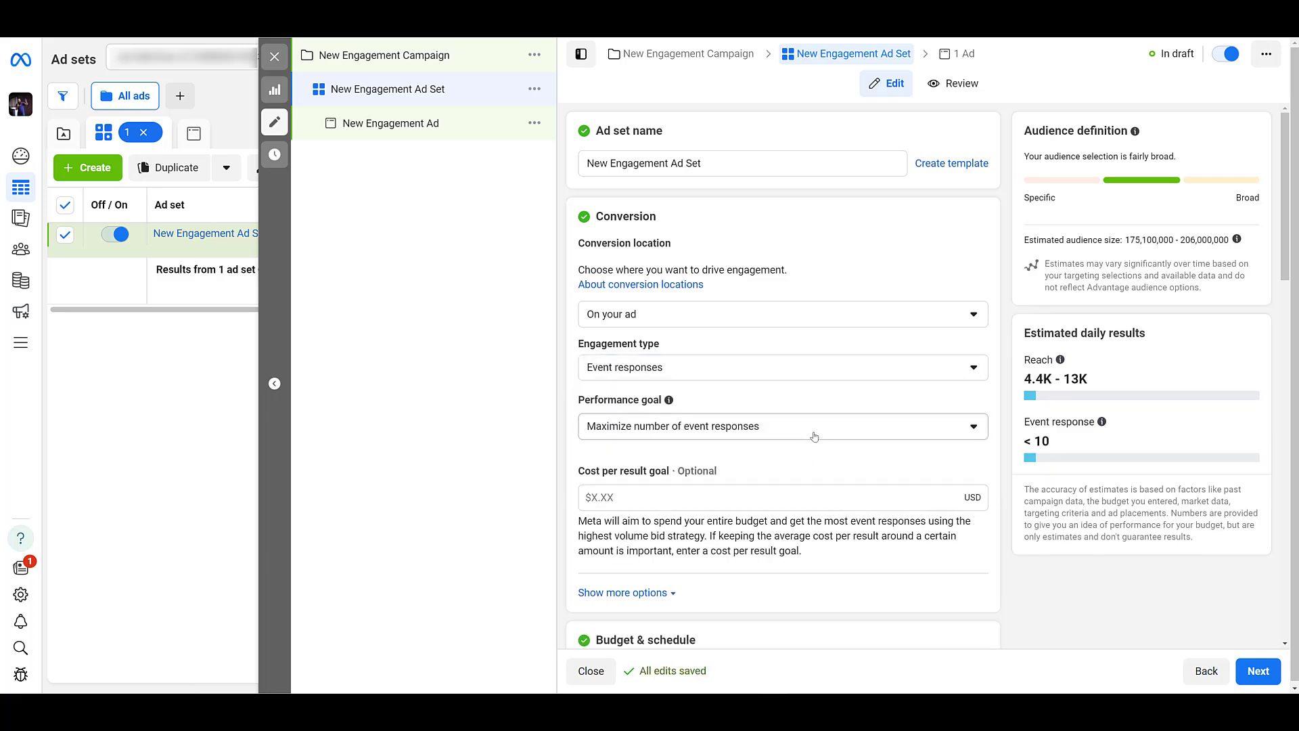
{"action": "left_click", "coordinate": [814, 436]}
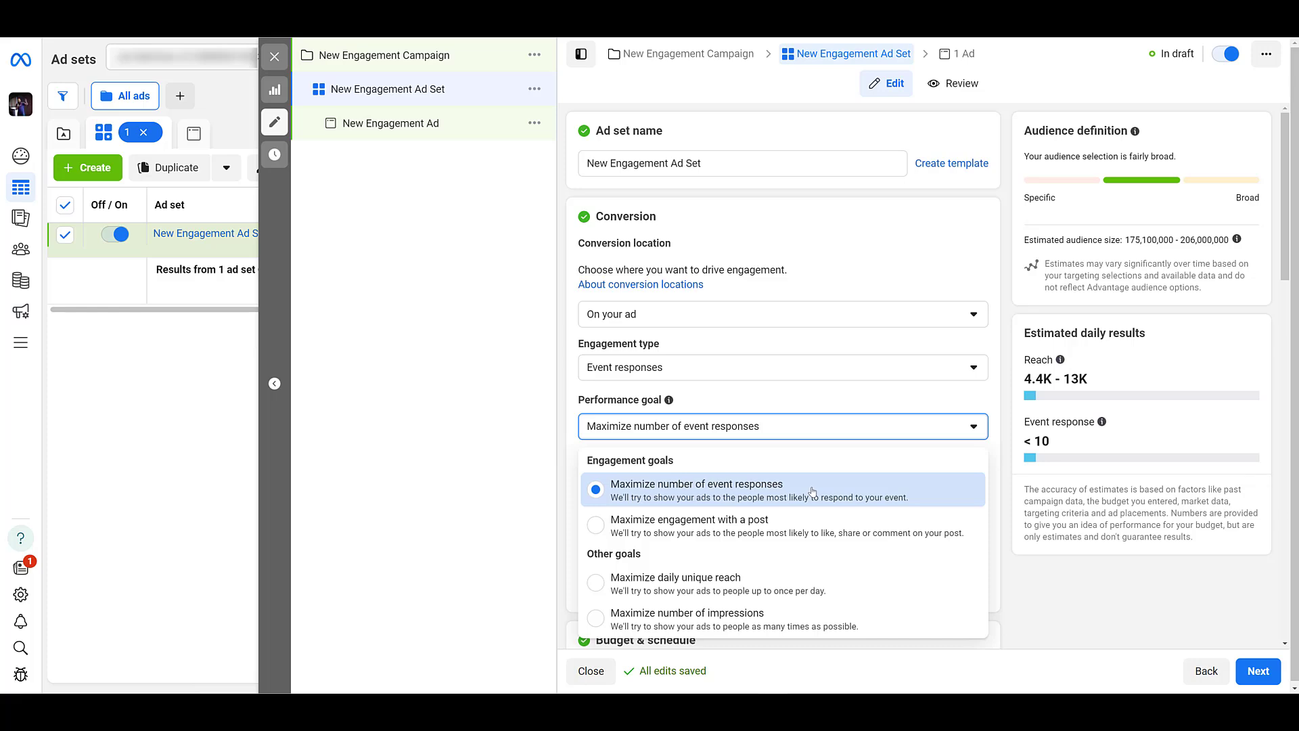
{"action": "left_click", "coordinate": [812, 490]}
{"action": "scroll", "coordinate": [769, 431], "scroll_direction": "down", "scroll_amount": 3}
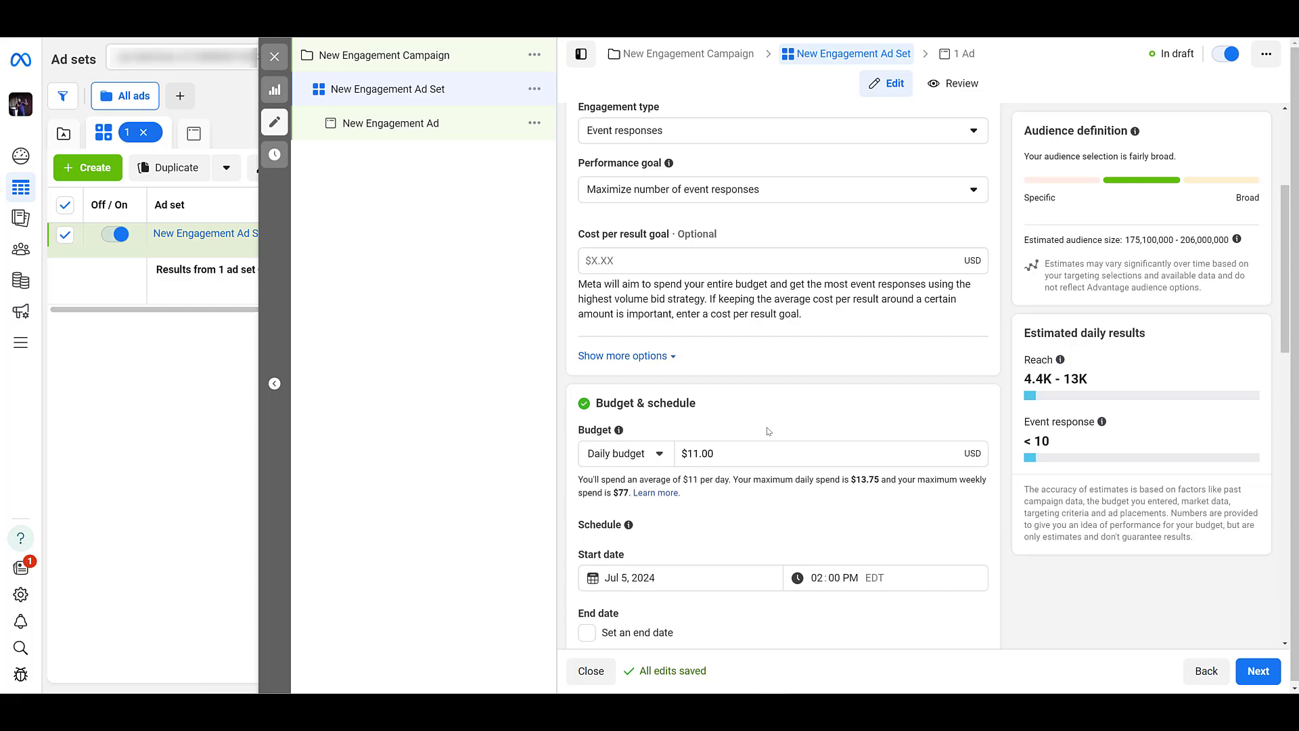
- Enable an end date and pick July 7, 2024 in the calendar
{"action": "scroll", "coordinate": [769, 429], "scroll_direction": "down", "scroll_amount": 1}
{"action": "scroll", "coordinate": [768, 422], "scroll_direction": "down", "scroll_amount": 3}
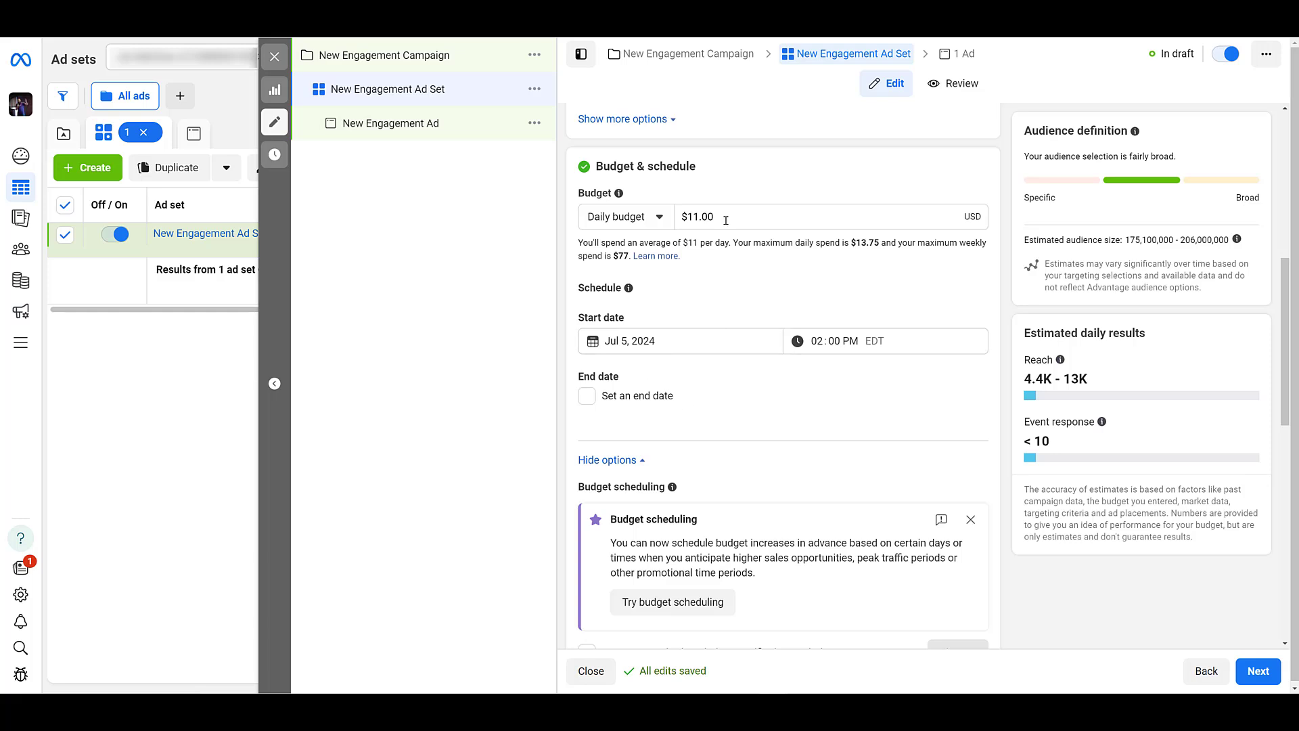
{"action": "left_click", "coordinate": [587, 396]}
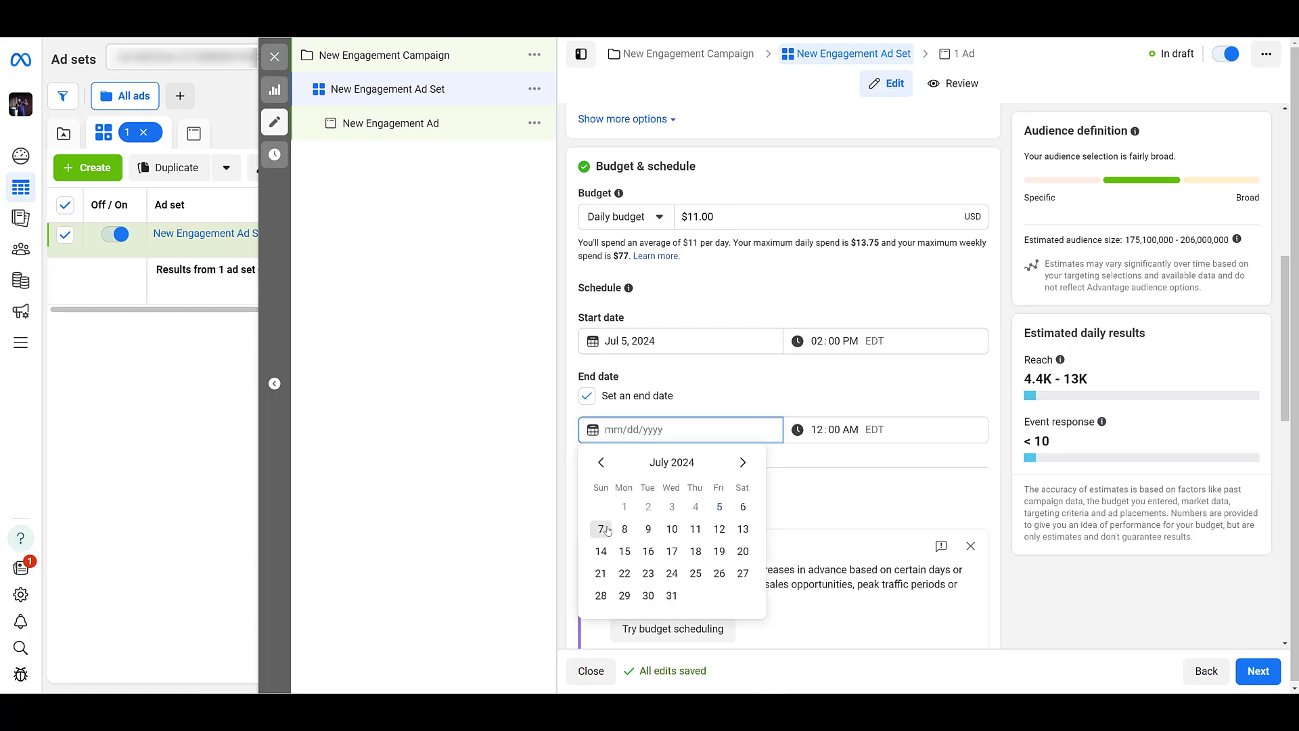
{"action": "left_click", "coordinate": [602, 529]}
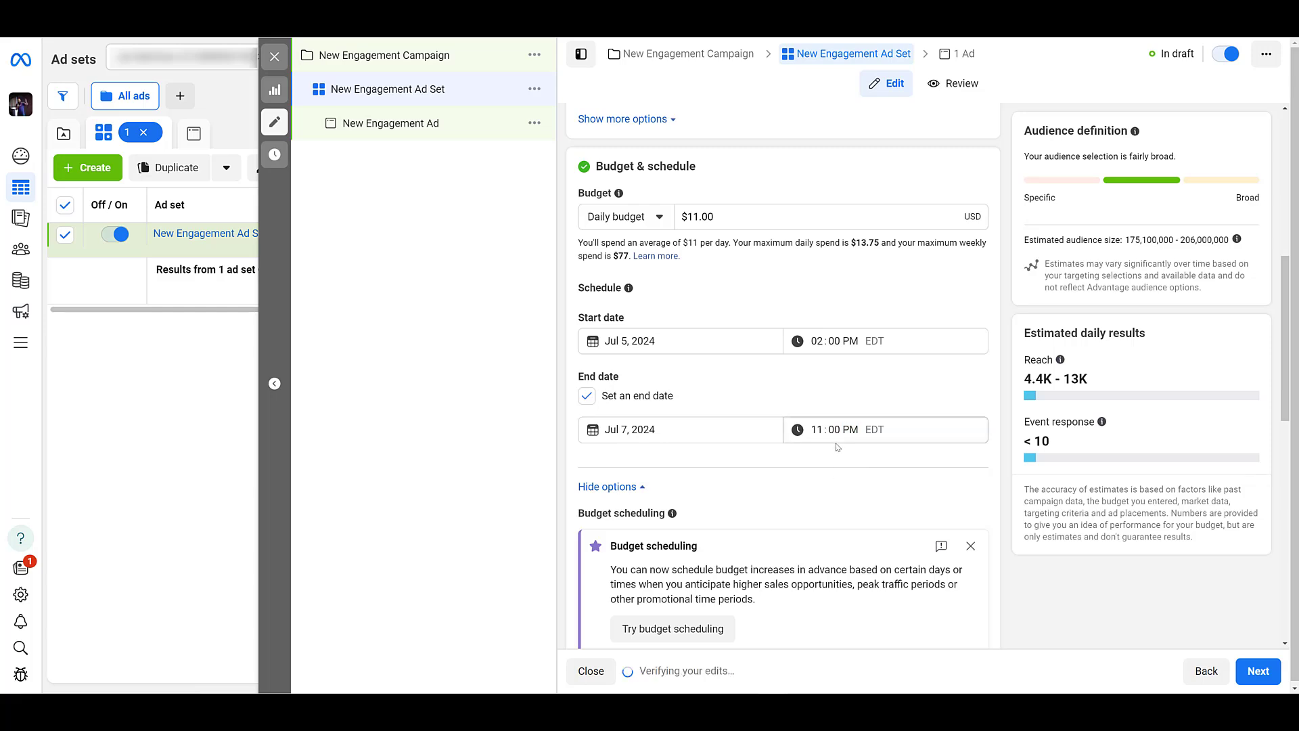
{"action": "scroll", "coordinate": [838, 450], "scroll_direction": "down", "scroll_amount": 2}
{"action": "scroll", "coordinate": [838, 447], "scroll_direction": "down", "scroll_amount": 8}
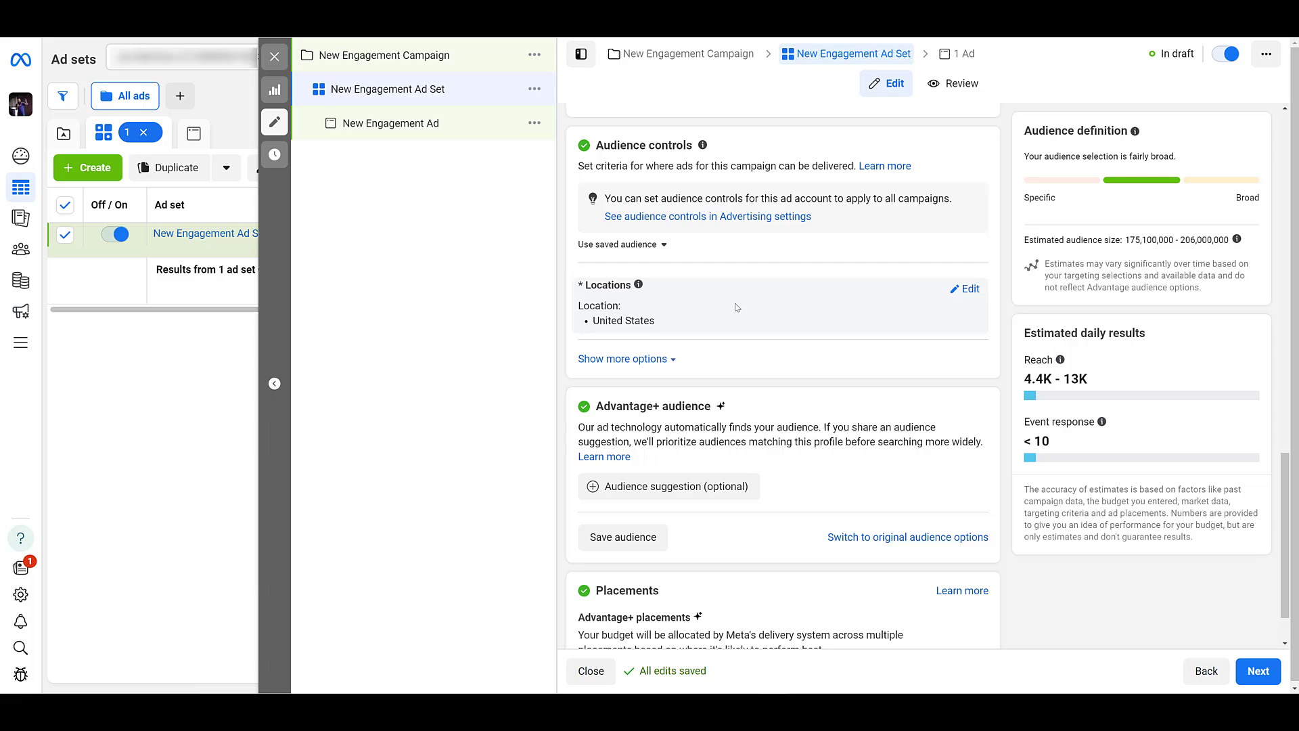
{"action": "scroll", "coordinate": [737, 308], "scroll_direction": "down", "scroll_amount": 2}
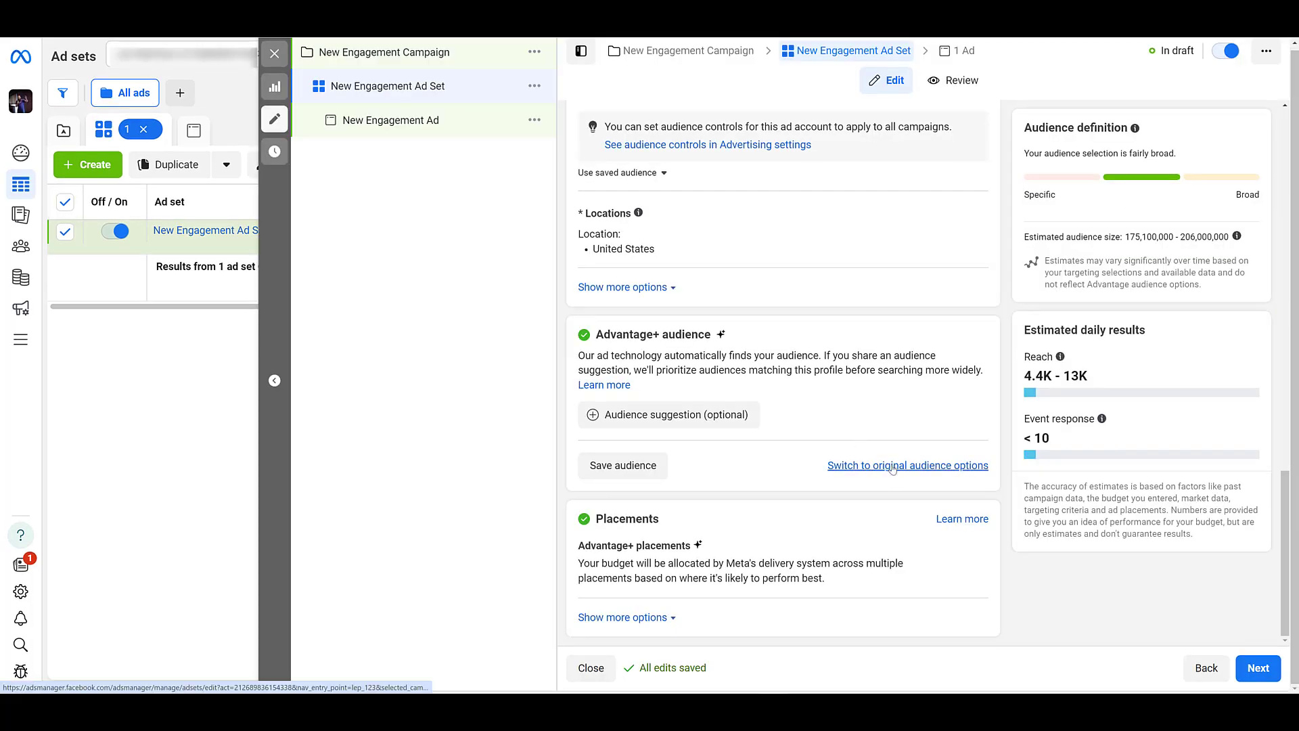
- Use the original audience and review its United States, 18–65+, all-genders settings
{"action": "left_click", "coordinate": [893, 467]}
{"action": "left_click", "coordinate": [643, 363]}
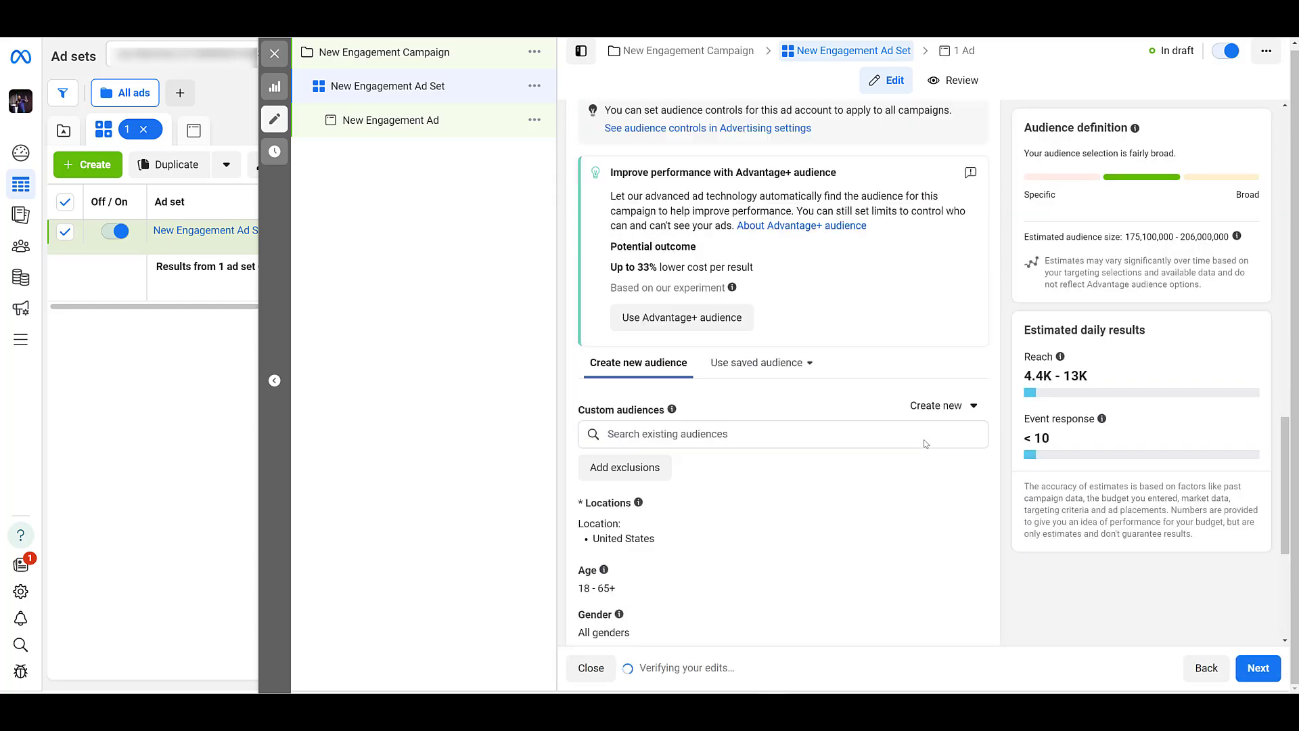
{"action": "scroll", "coordinate": [925, 442], "scroll_direction": "down", "scroll_amount": 3}
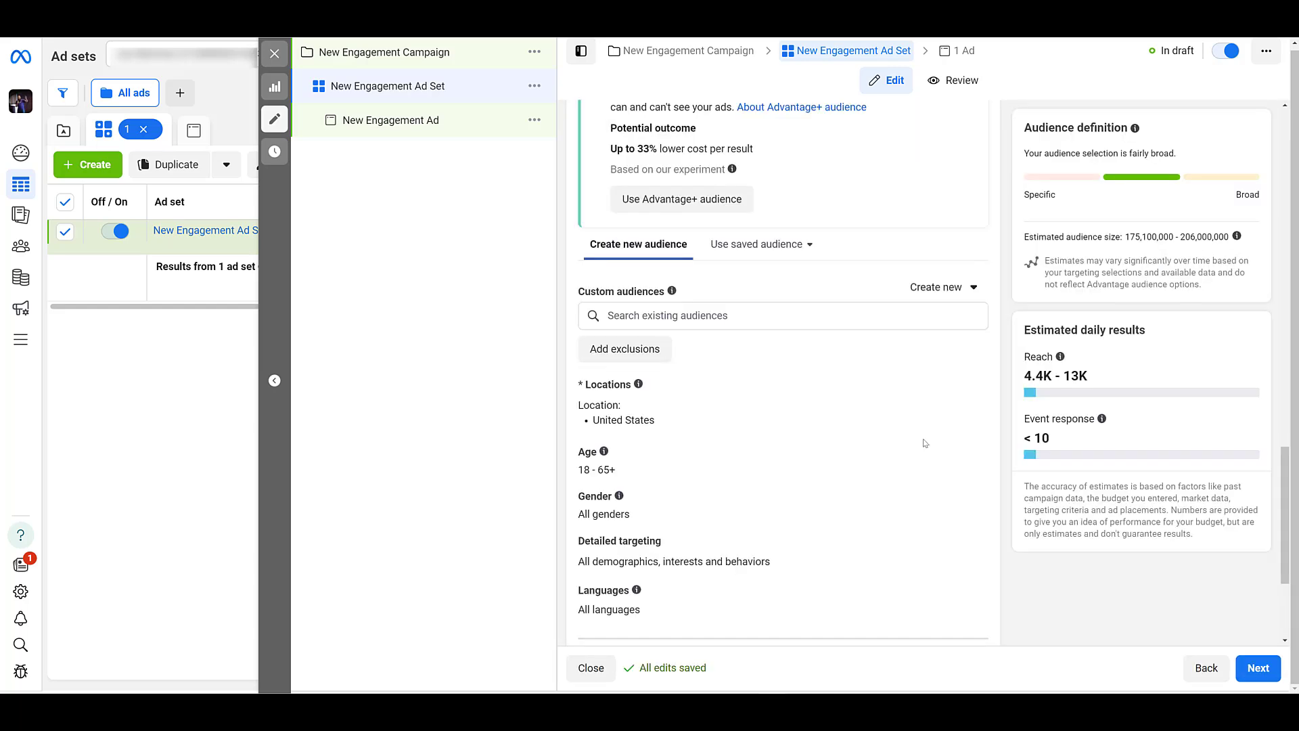
{"action": "scroll", "coordinate": [921, 437], "scroll_direction": "down", "scroll_amount": 3}
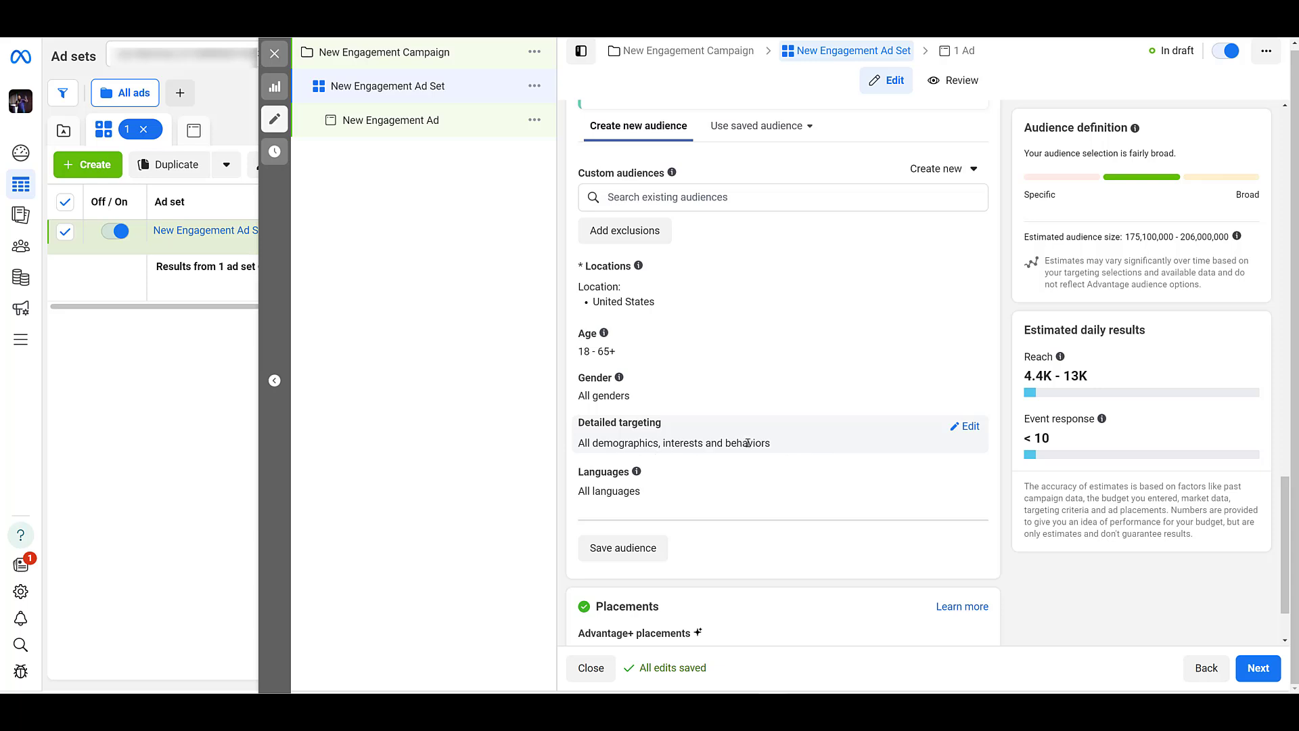
{"action": "scroll", "coordinate": [747, 443], "scroll_direction": "down", "scroll_amount": 2}
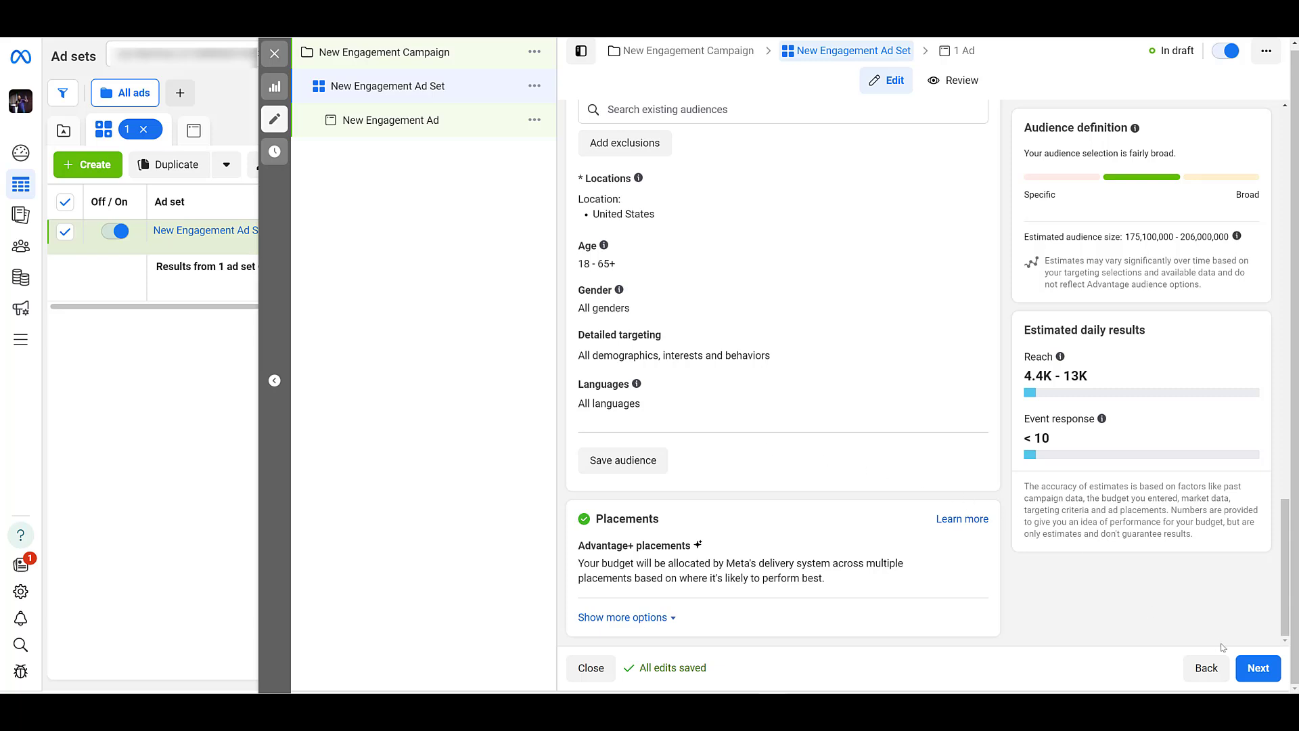
- Move on to the ad and complete the Set up your media dialog
{"action": "left_click", "coordinate": [1250, 667]}
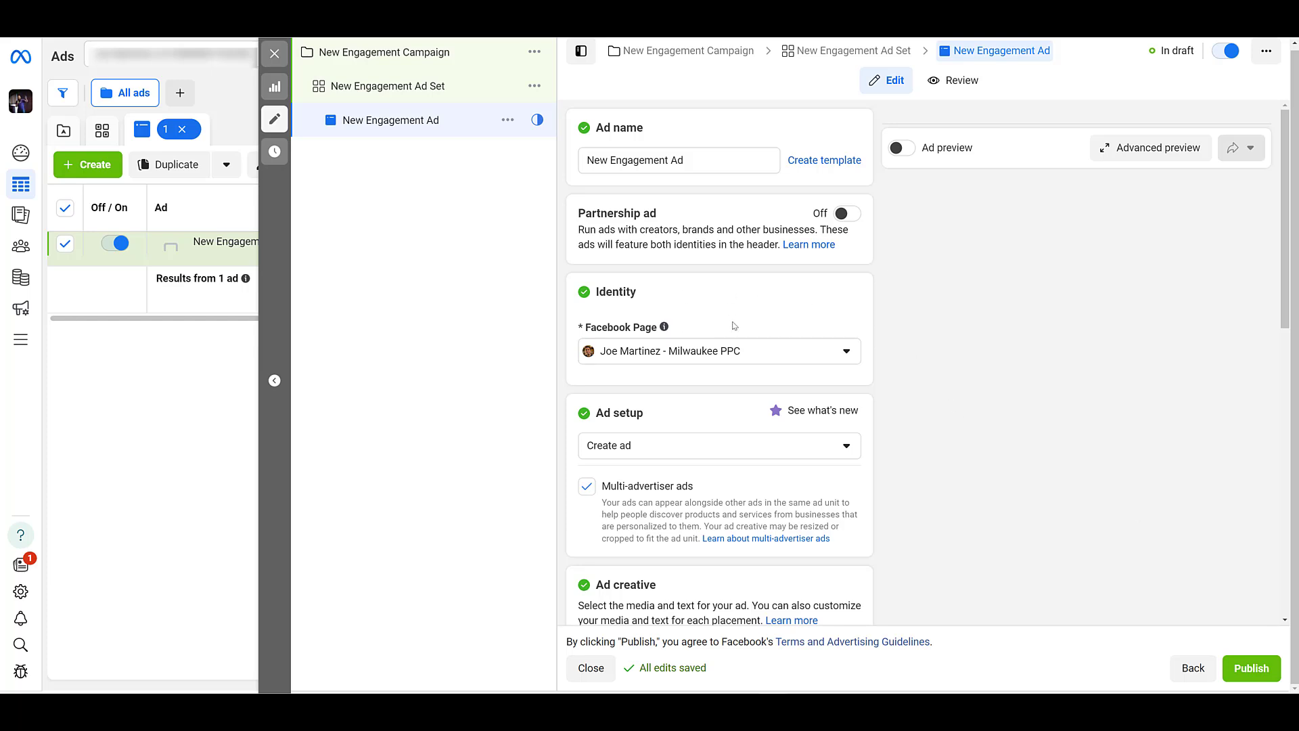
{"action": "scroll", "coordinate": [781, 318], "scroll_direction": "down", "scroll_amount": 3}
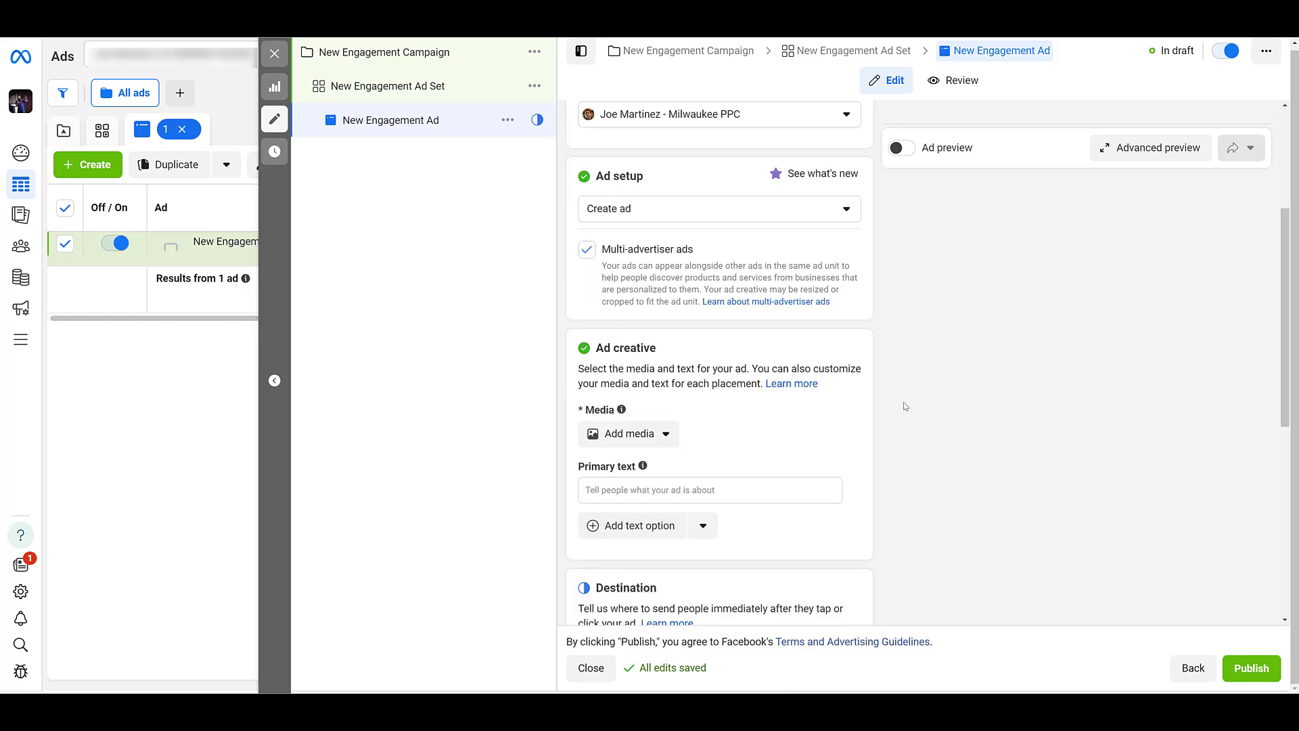
{"action": "left_click", "coordinate": [650, 435]}
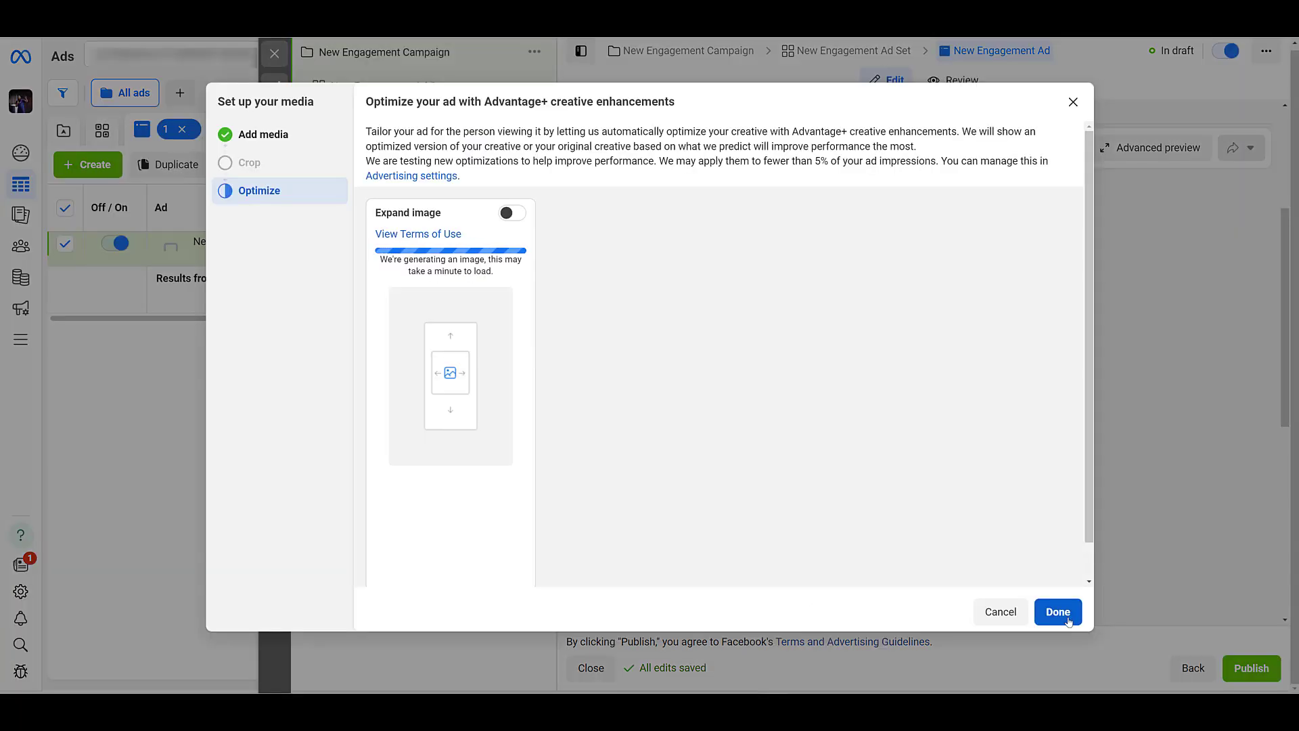
{"action": "left_click", "coordinate": [1058, 612]}
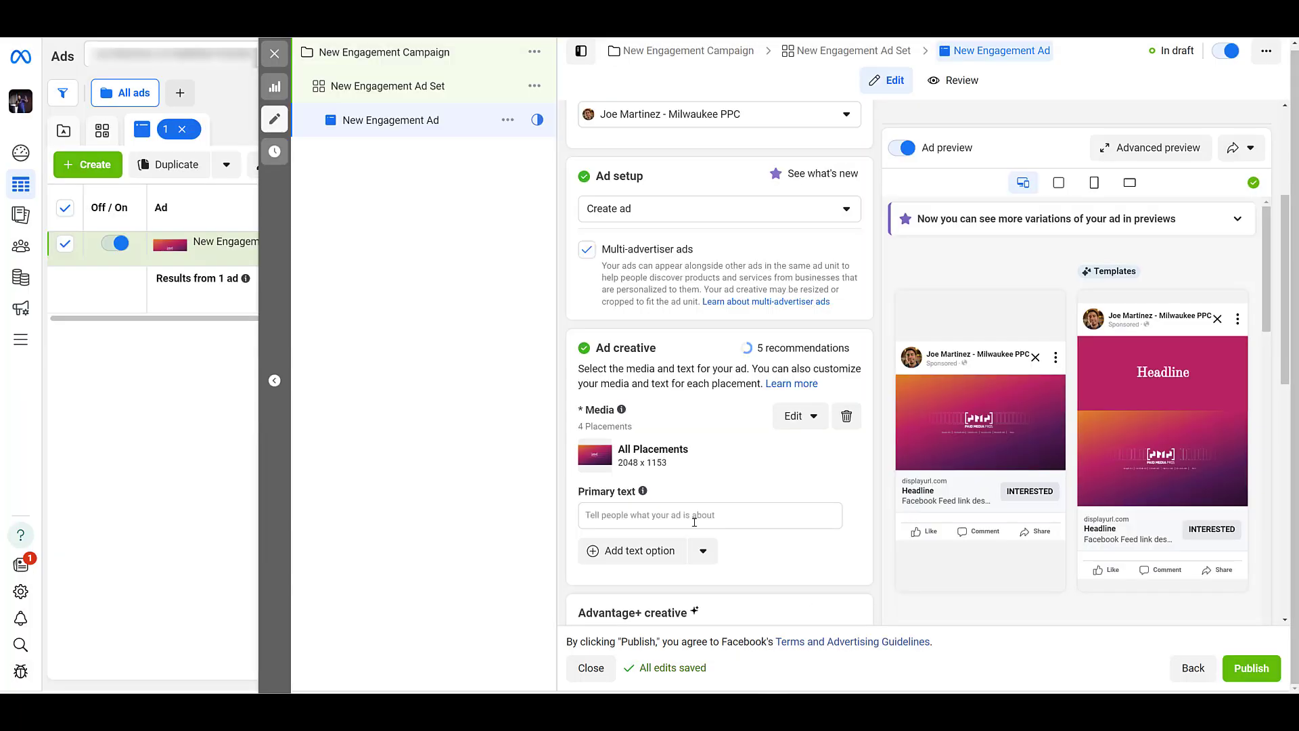
- Enter 'primary text' as the ad's primary text
{"action": "left_click", "coordinate": [694, 522]}
{"action": "type", "text": "primary text"}
{"action": "scroll", "coordinate": [683, 427], "scroll_direction": "down", "scroll_amount": 4}
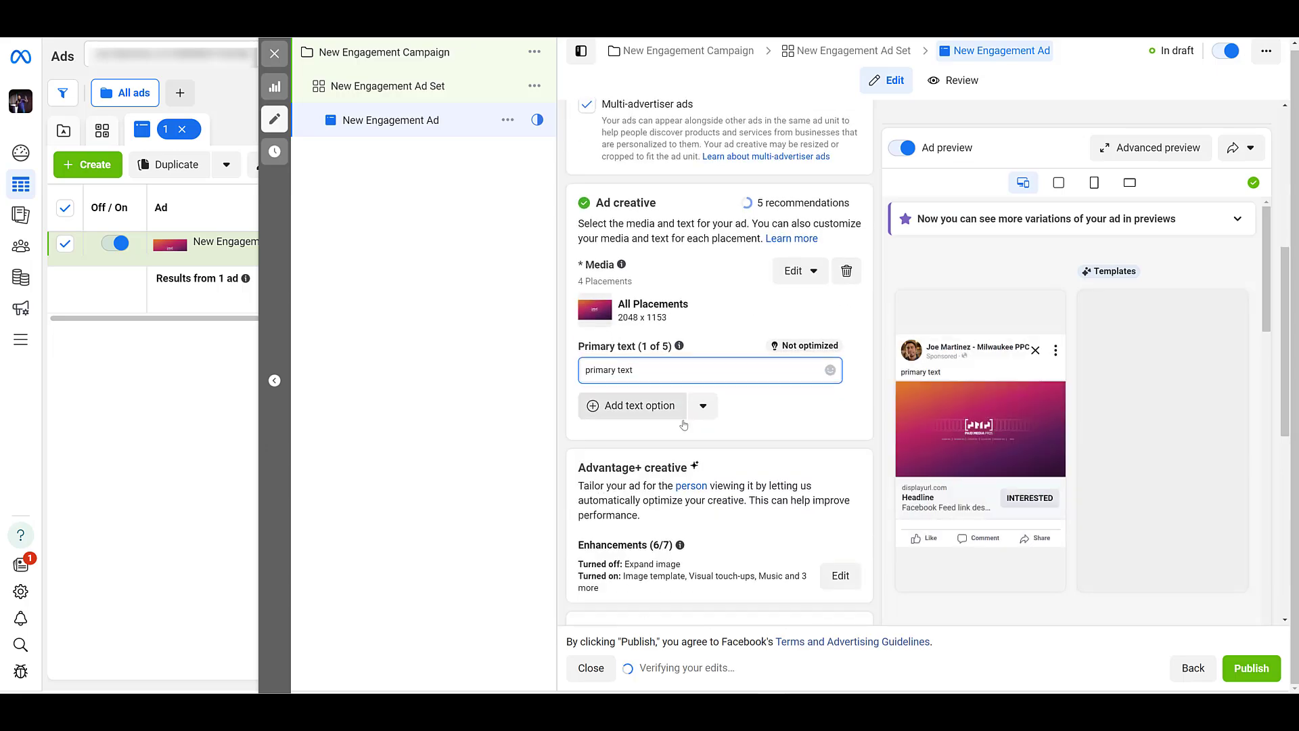
{"action": "scroll", "coordinate": [683, 425], "scroll_direction": "down", "scroll_amount": 4}
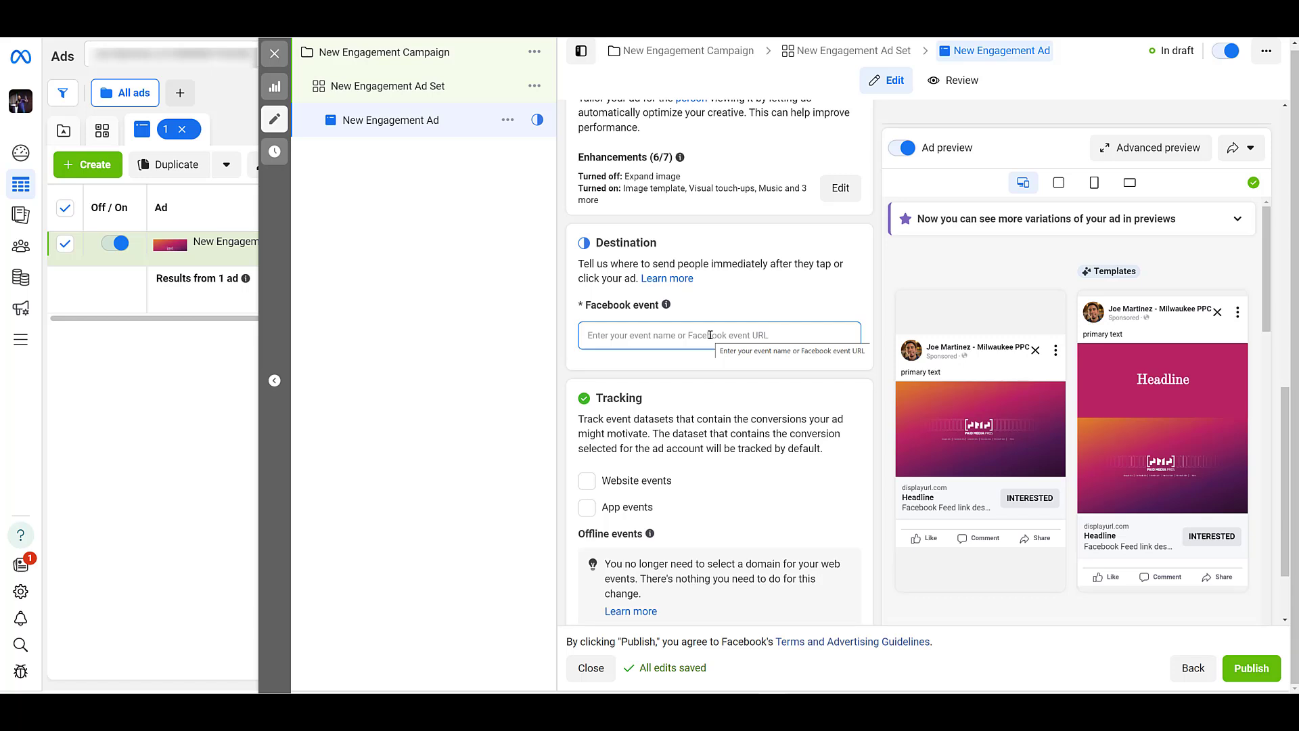
- Paste the event link into the Facebook event field and select New YouTube Video
{"action": "left_click", "coordinate": [710, 335]}
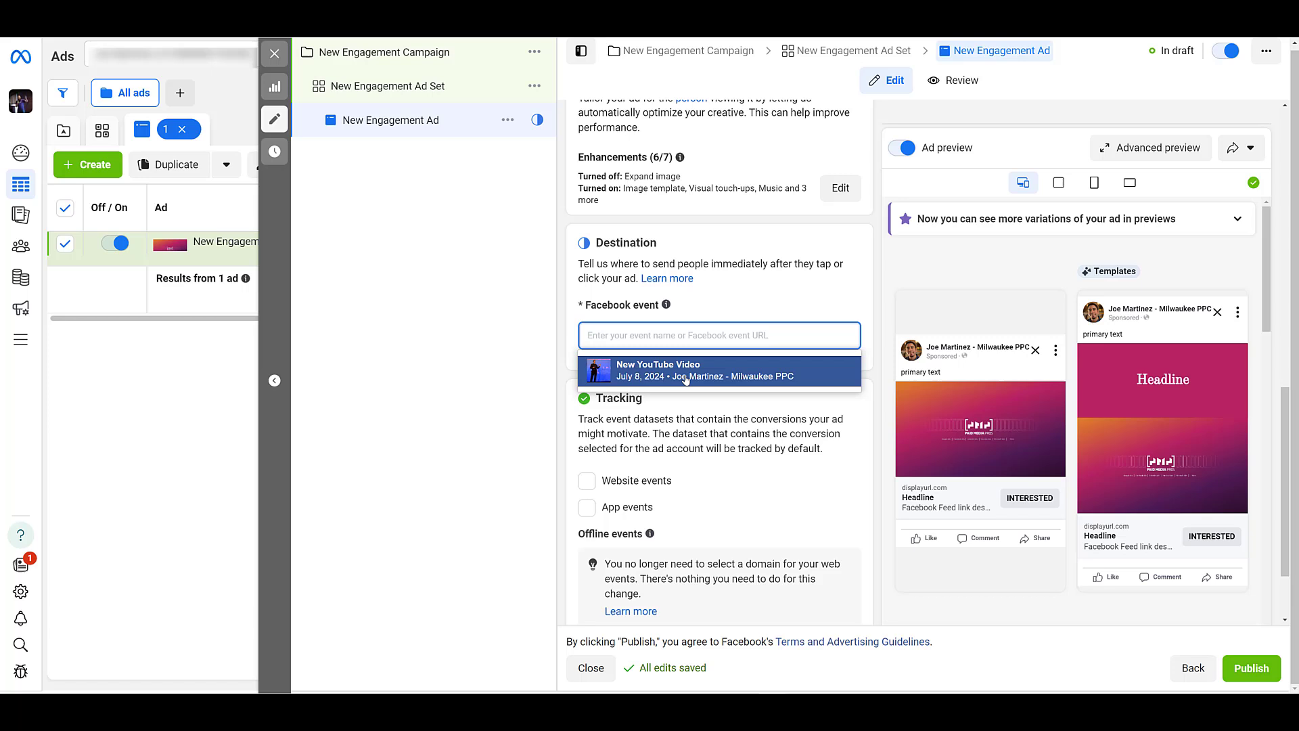
{"action": "key", "text": "ctrl+v"}
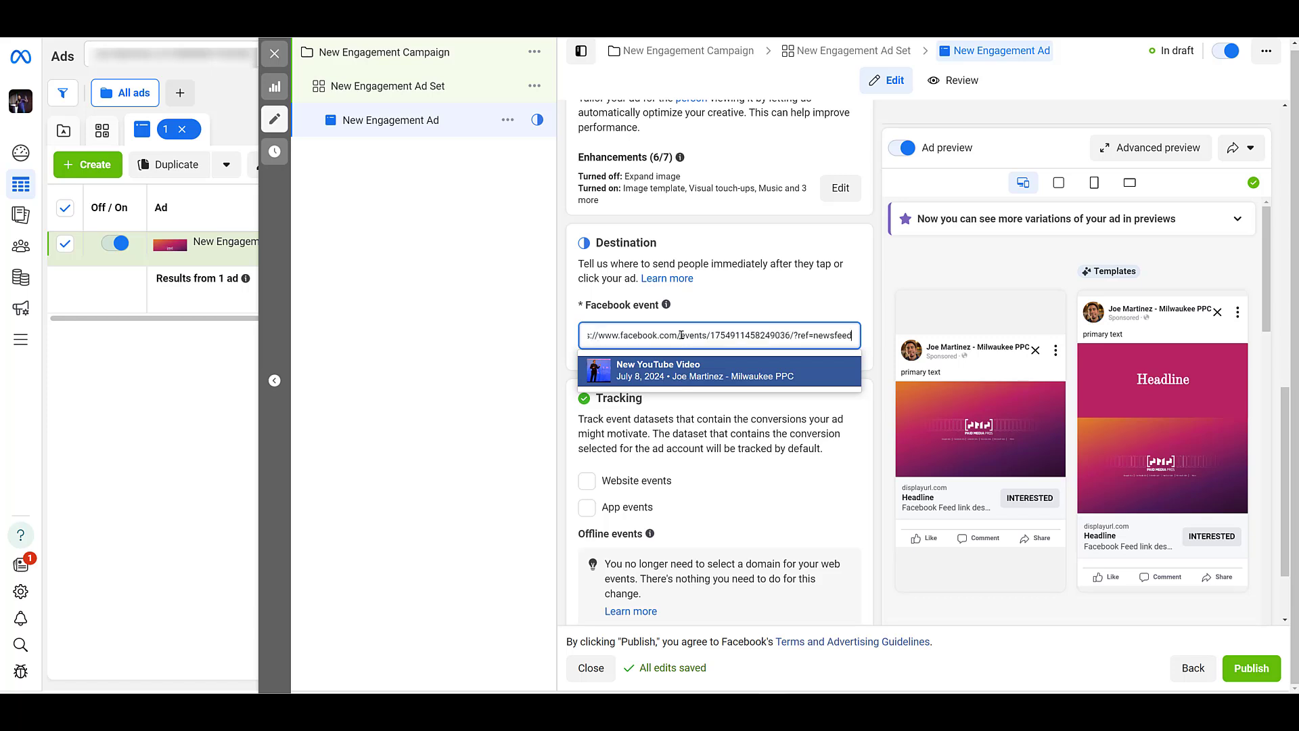
{"action": "left_click", "coordinate": [694, 368]}
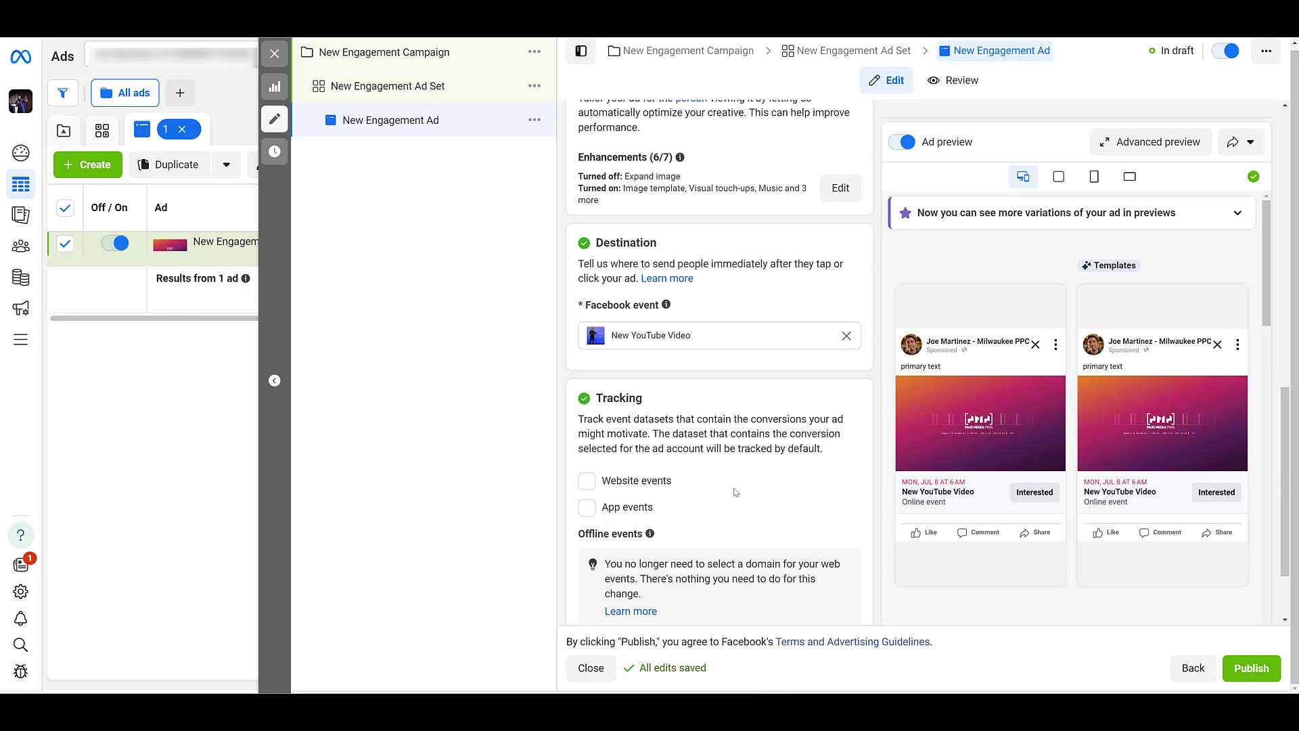
{"action": "scroll", "coordinate": [737, 492], "scroll_direction": "down", "scroll_amount": 2}
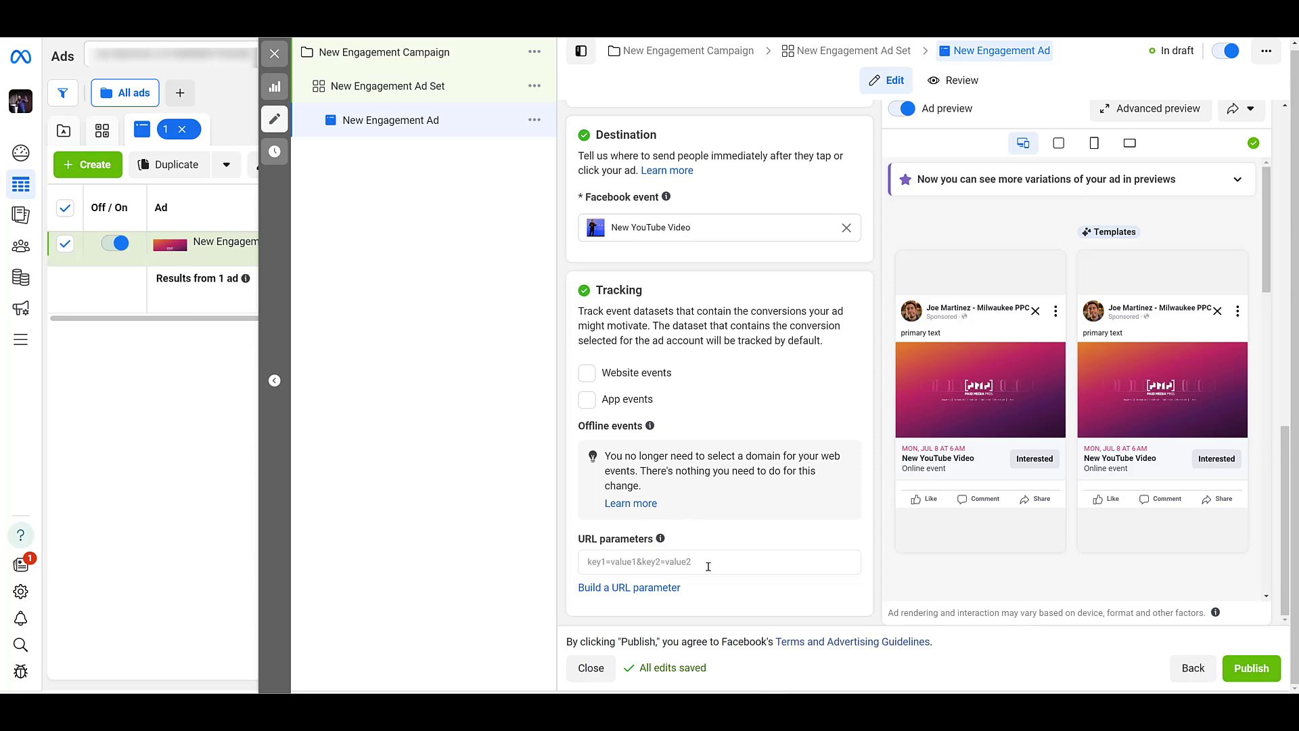
{"action": "scroll", "coordinate": [731, 531], "scroll_direction": "up", "scroll_amount": 5}
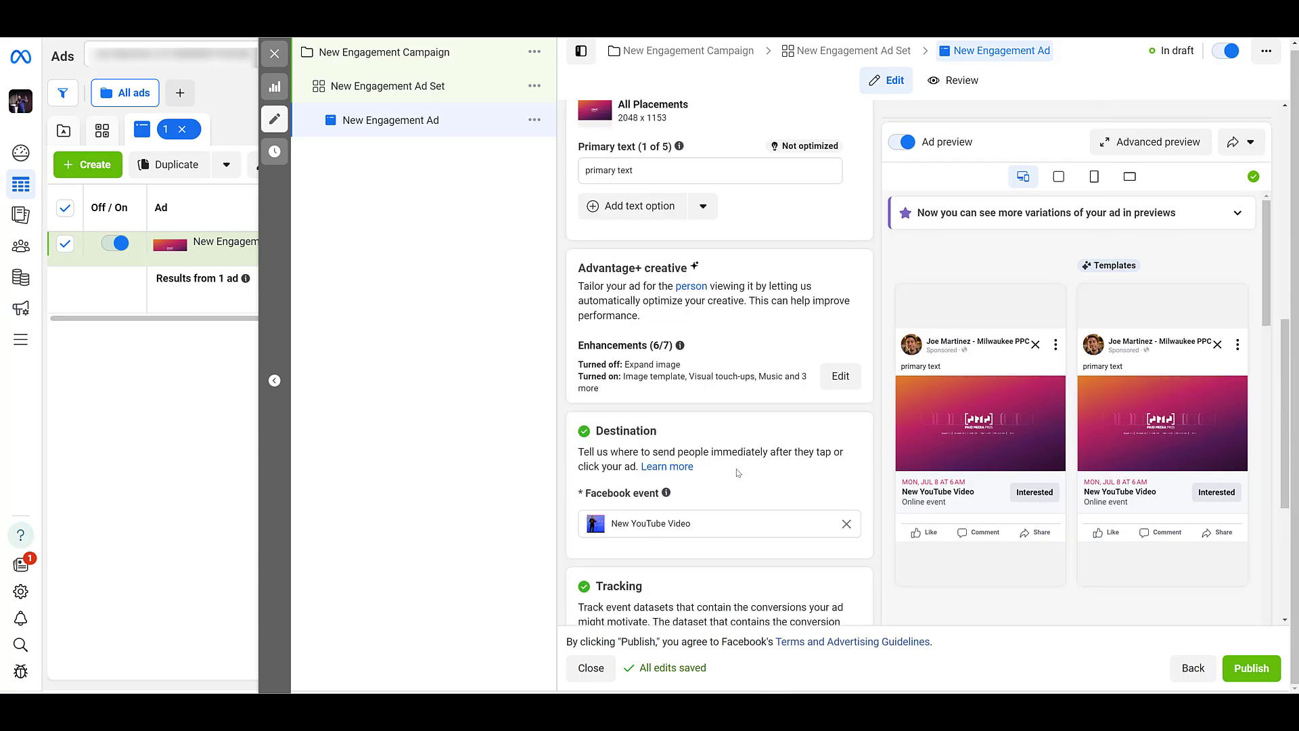
{"action": "scroll", "coordinate": [736, 472], "scroll_direction": "up", "scroll_amount": 4}
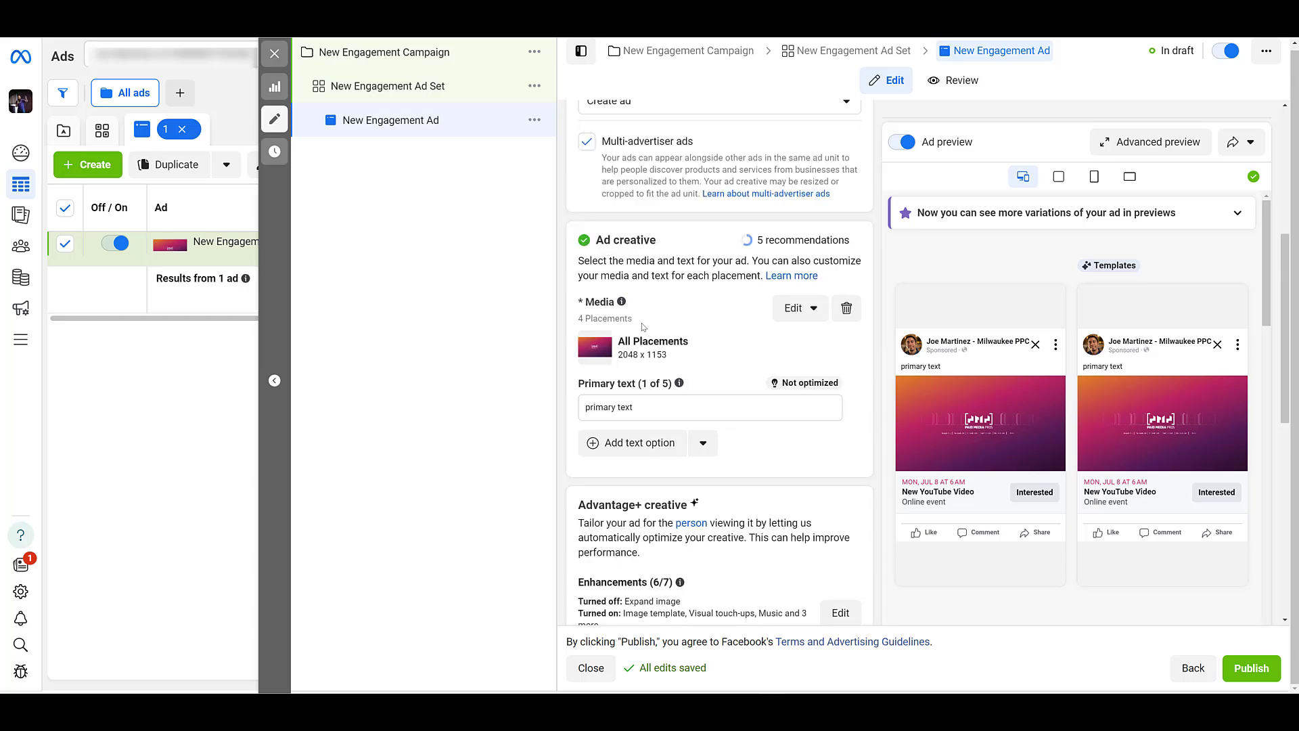
{"action": "scroll", "coordinate": [643, 327], "scroll_direction": "down", "scroll_amount": 3}
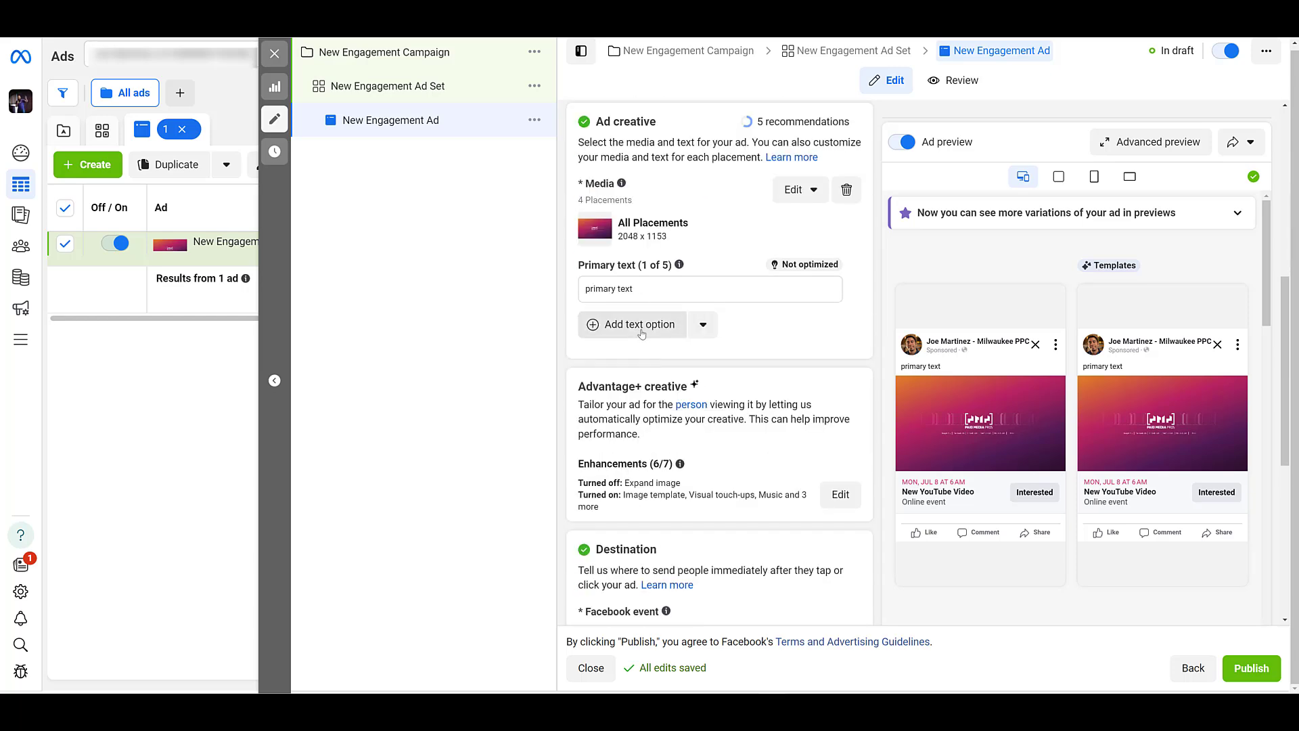
{"action": "mouse_move", "coordinate": [902, 493]}
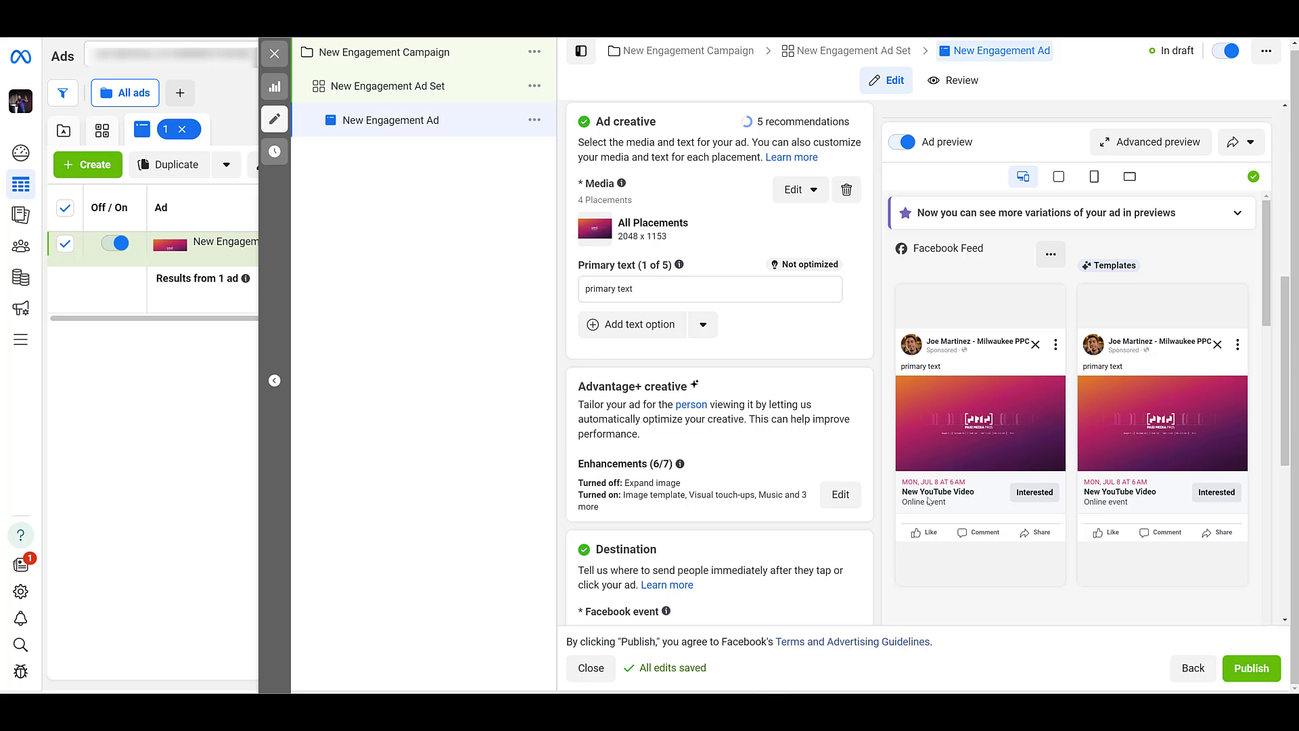
{"action": "scroll", "coordinate": [704, 492], "scroll_direction": "down", "scroll_amount": 4}
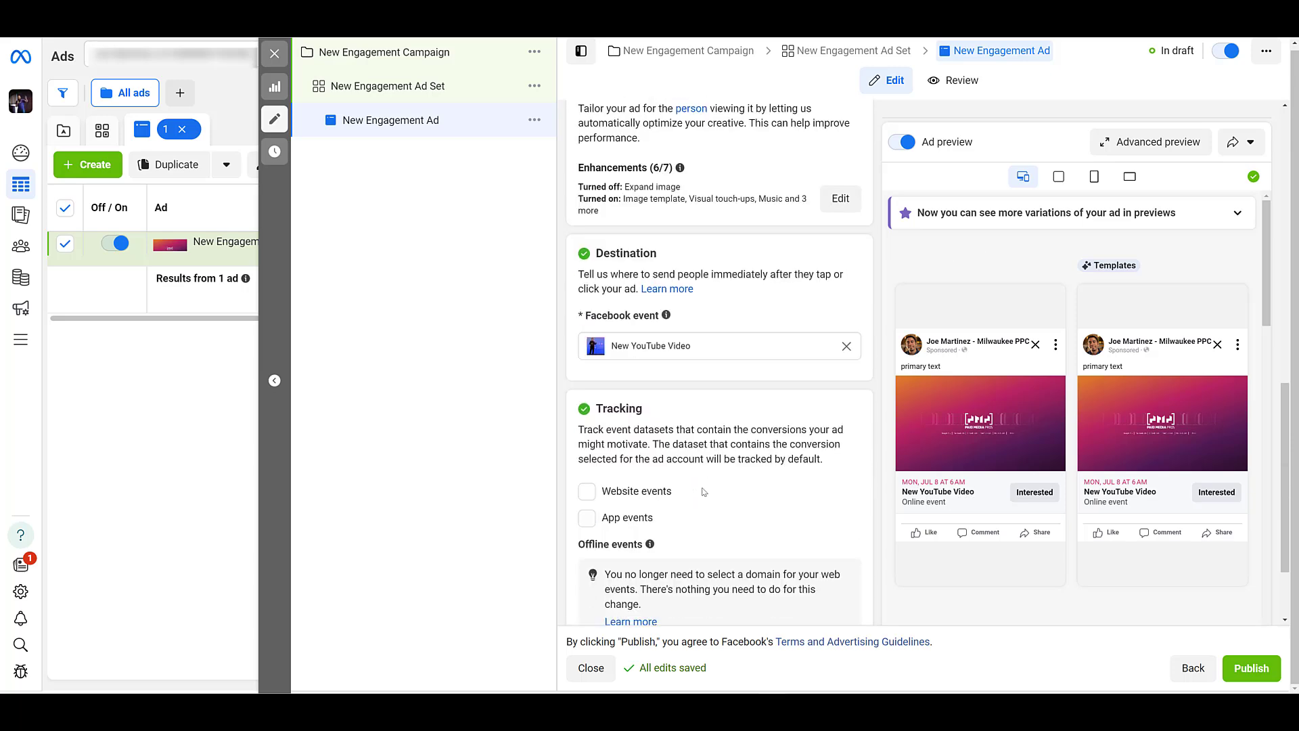
{"action": "scroll", "coordinate": [704, 492], "scroll_direction": "down", "scroll_amount": 2}
{"action": "mouse_move", "coordinate": [995, 460]}
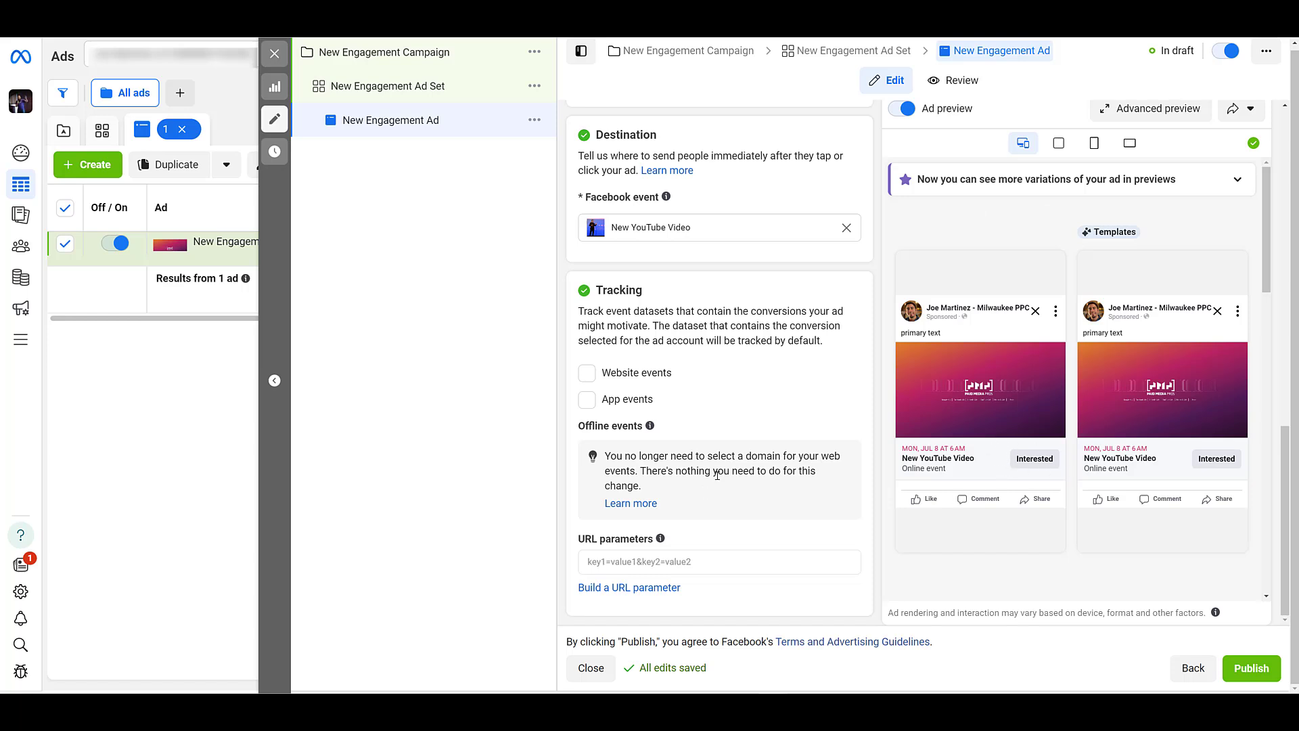
- Publish New Engagement Ad and show it with the Event: New YouTube Video ad in the Ads table
{"action": "left_click", "coordinate": [1264, 670]}
{"action": "left_click", "coordinate": [274, 54]}
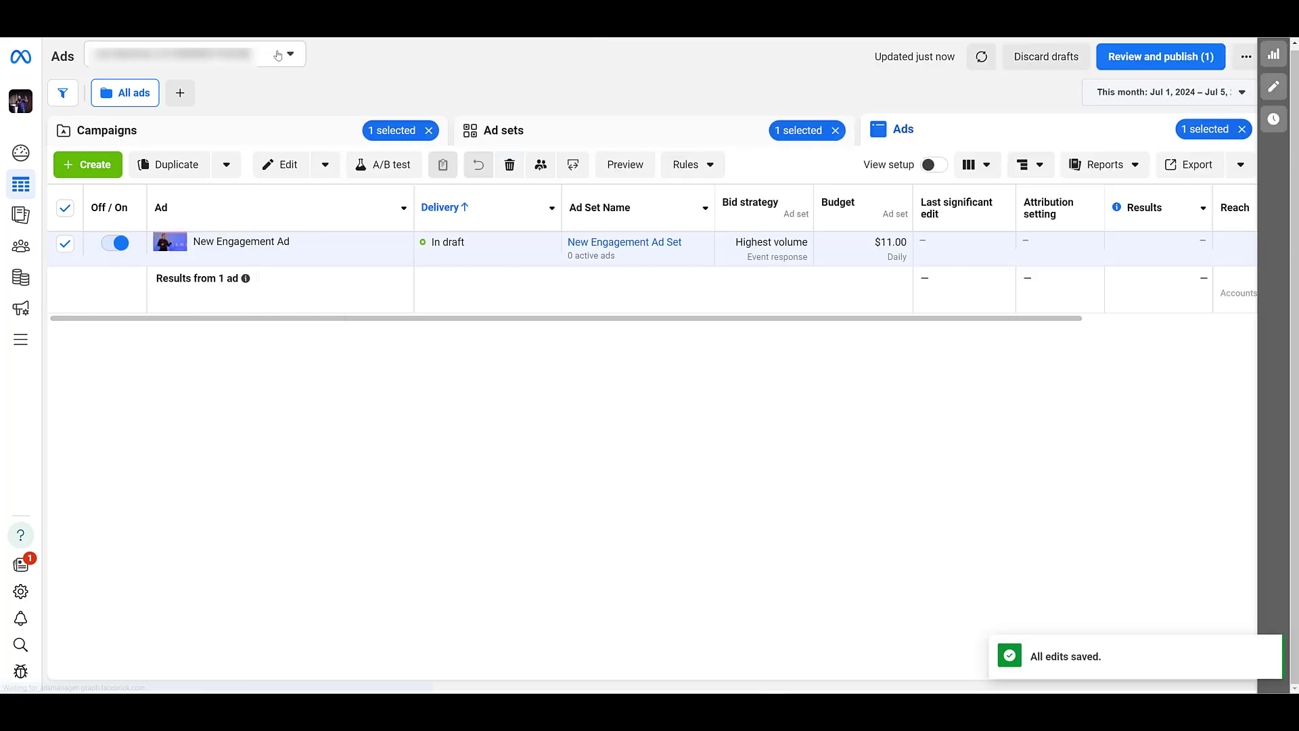
{"action": "left_click", "coordinate": [281, 128]}
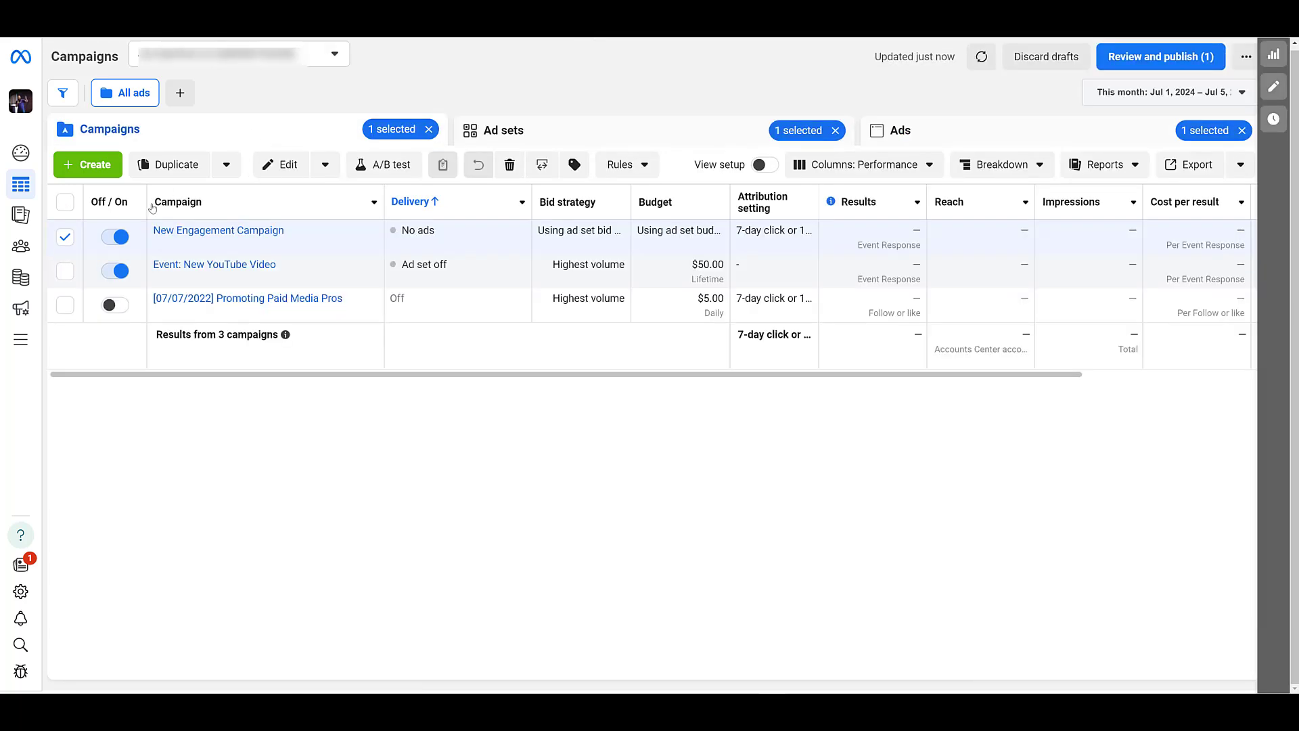
{"action": "left_click", "coordinate": [66, 272]}
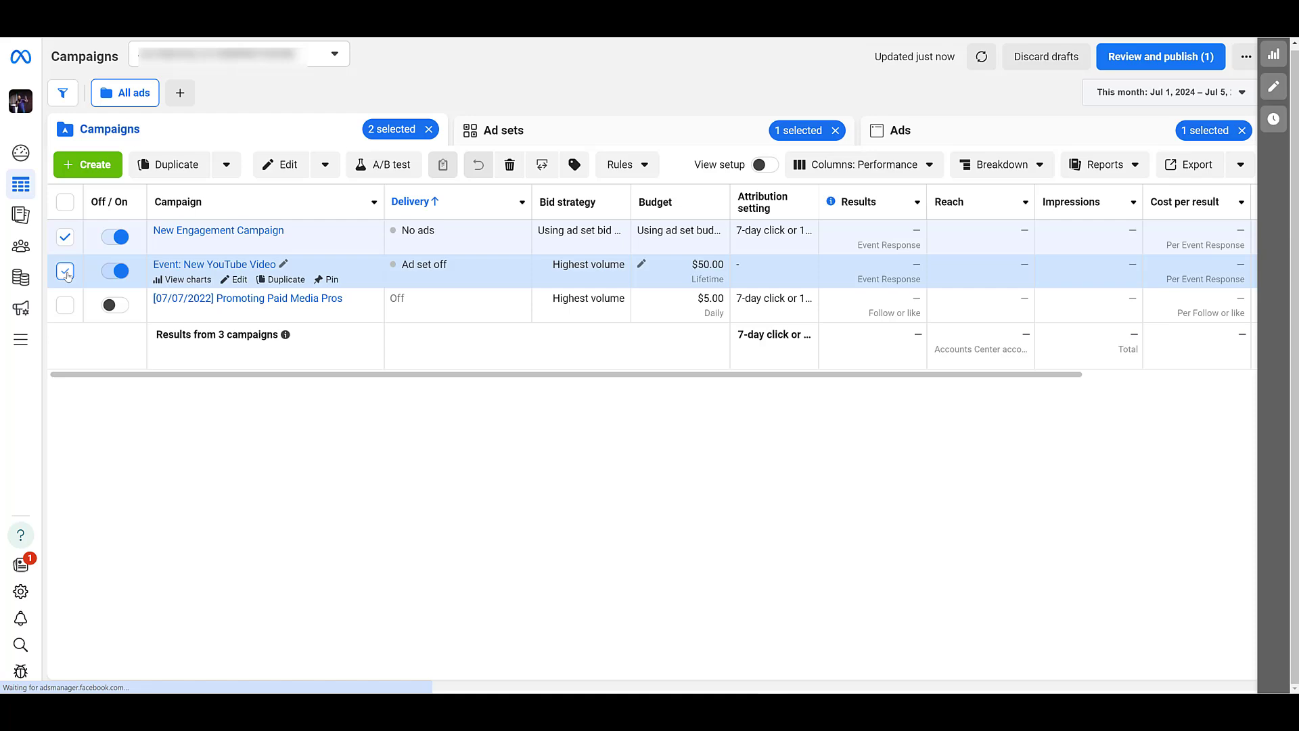
{"action": "left_click", "coordinate": [1006, 134]}
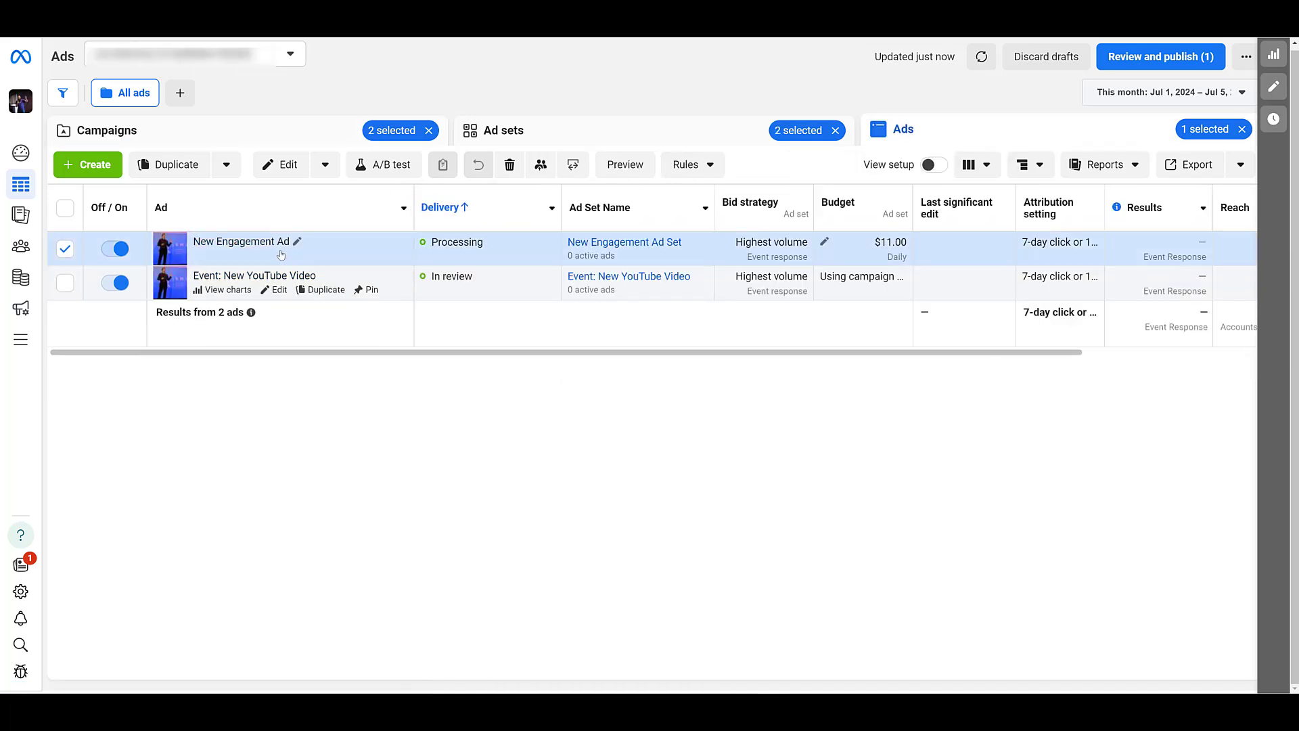
{"action": "left_click", "coordinate": [277, 257]}
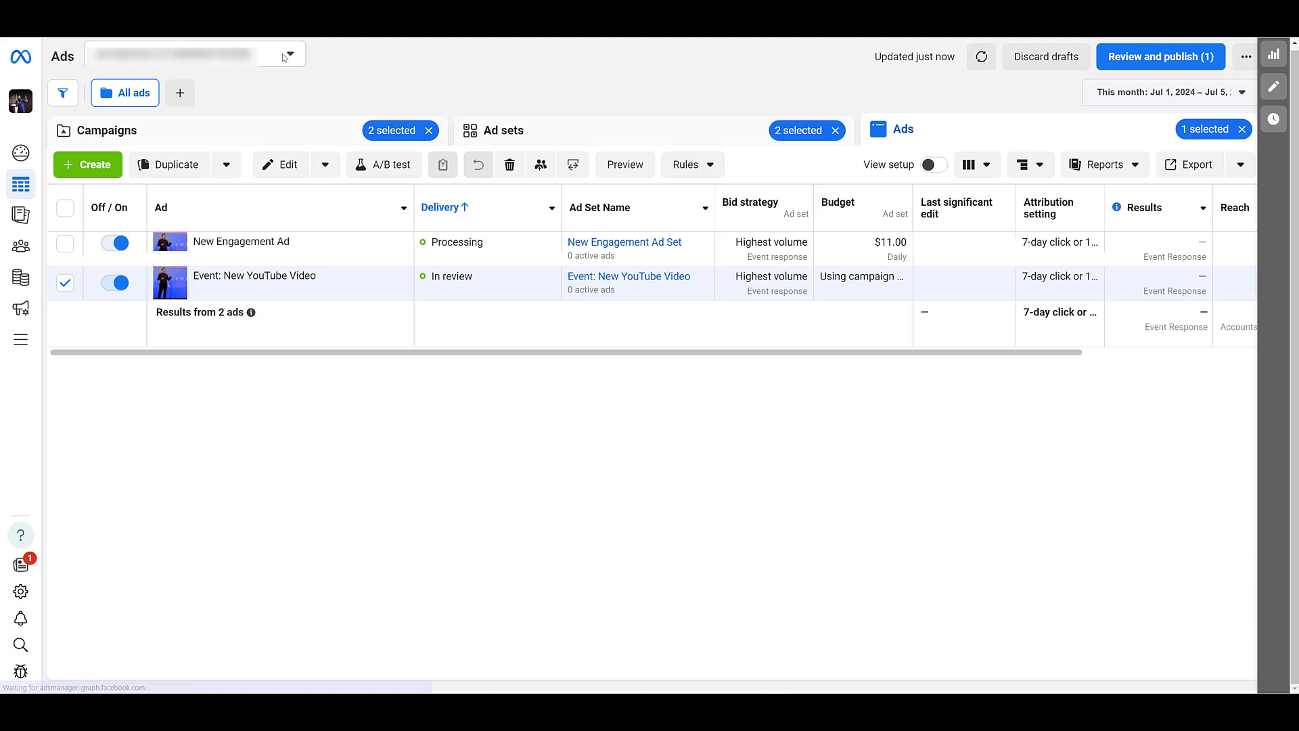
- Back in the Campaigns table, apply the Engagement column preset to compare both campaigns
{"action": "left_click", "coordinate": [590, 668]}
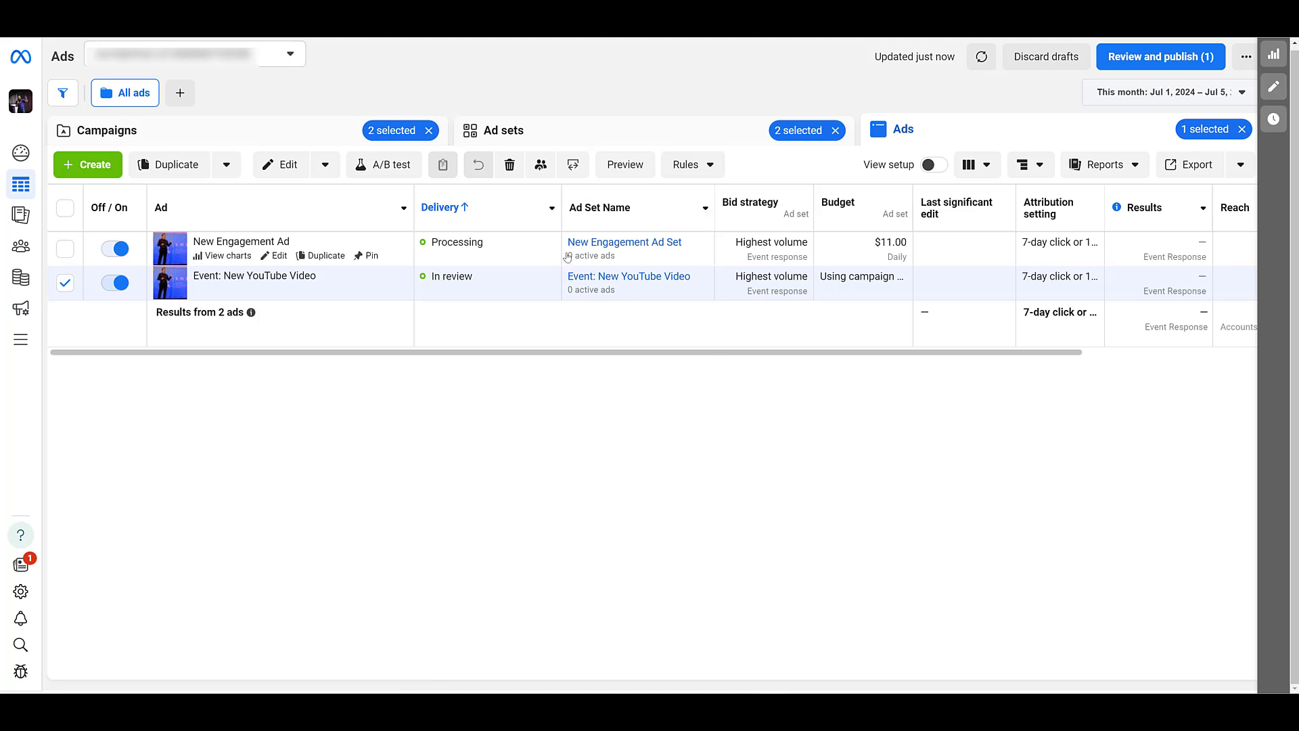
{"action": "left_click", "coordinate": [333, 132]}
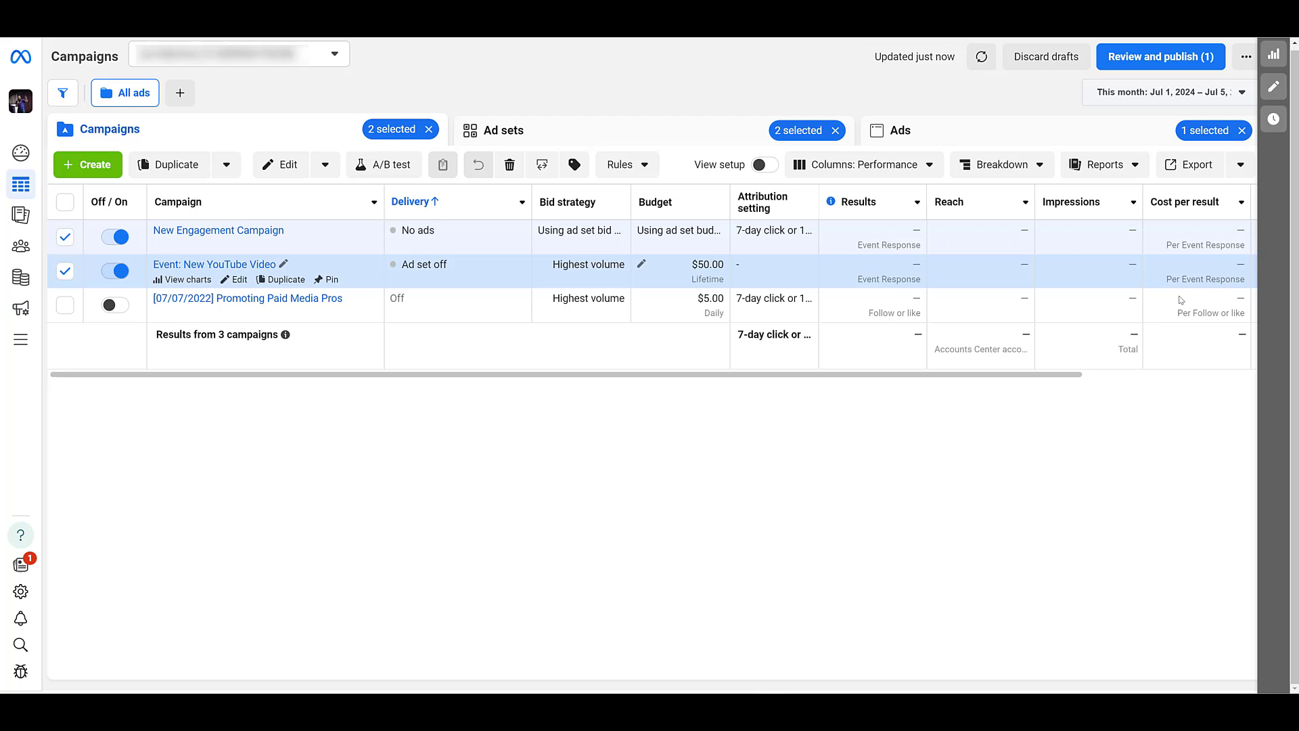
{"action": "left_click_drag", "start_coordinate": [1075, 373], "coordinate": [1245, 377]}
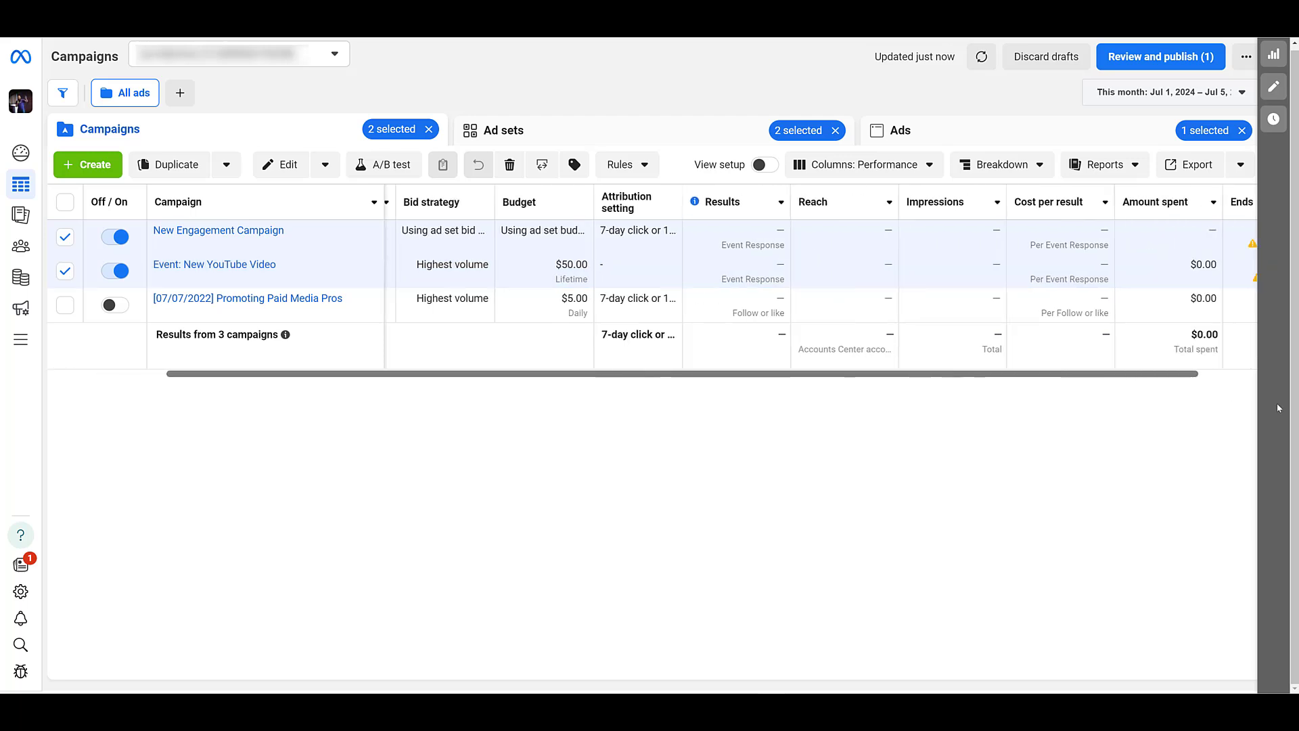
{"action": "left_click", "coordinate": [925, 169]}
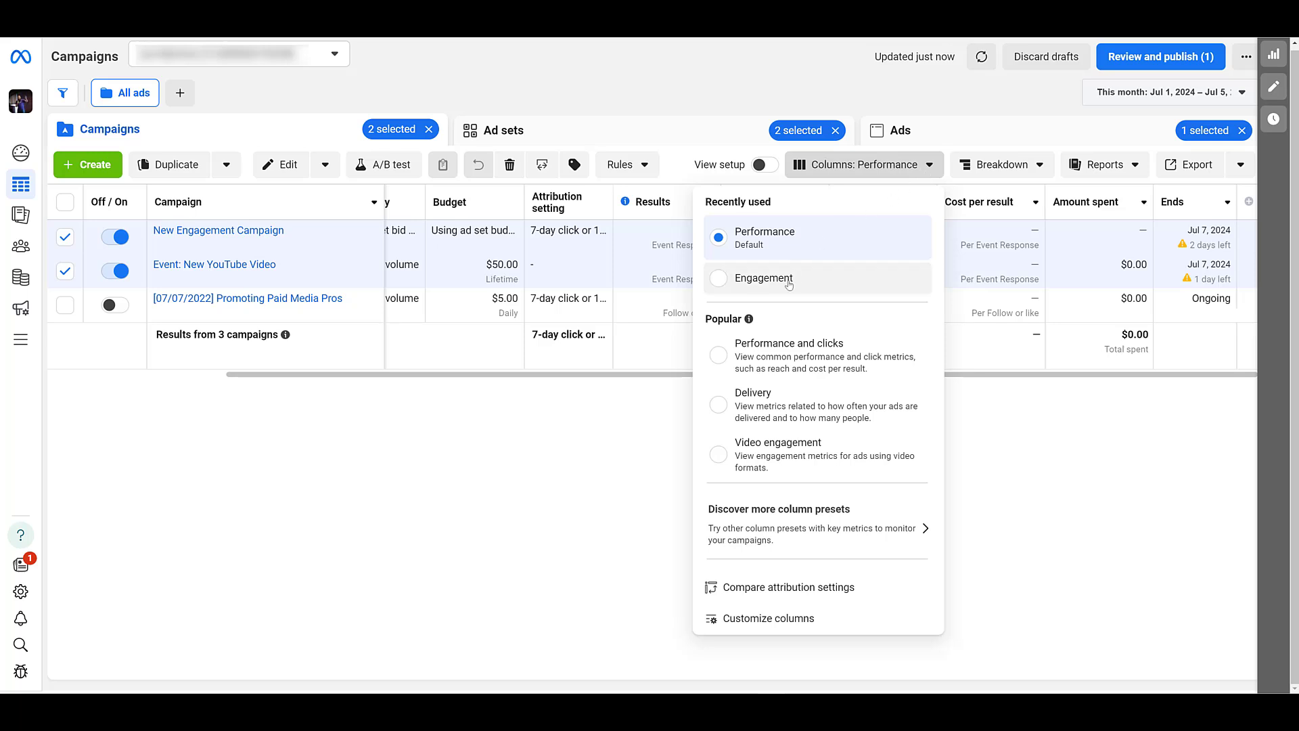
{"action": "mouse_move", "coordinate": [762, 285]}
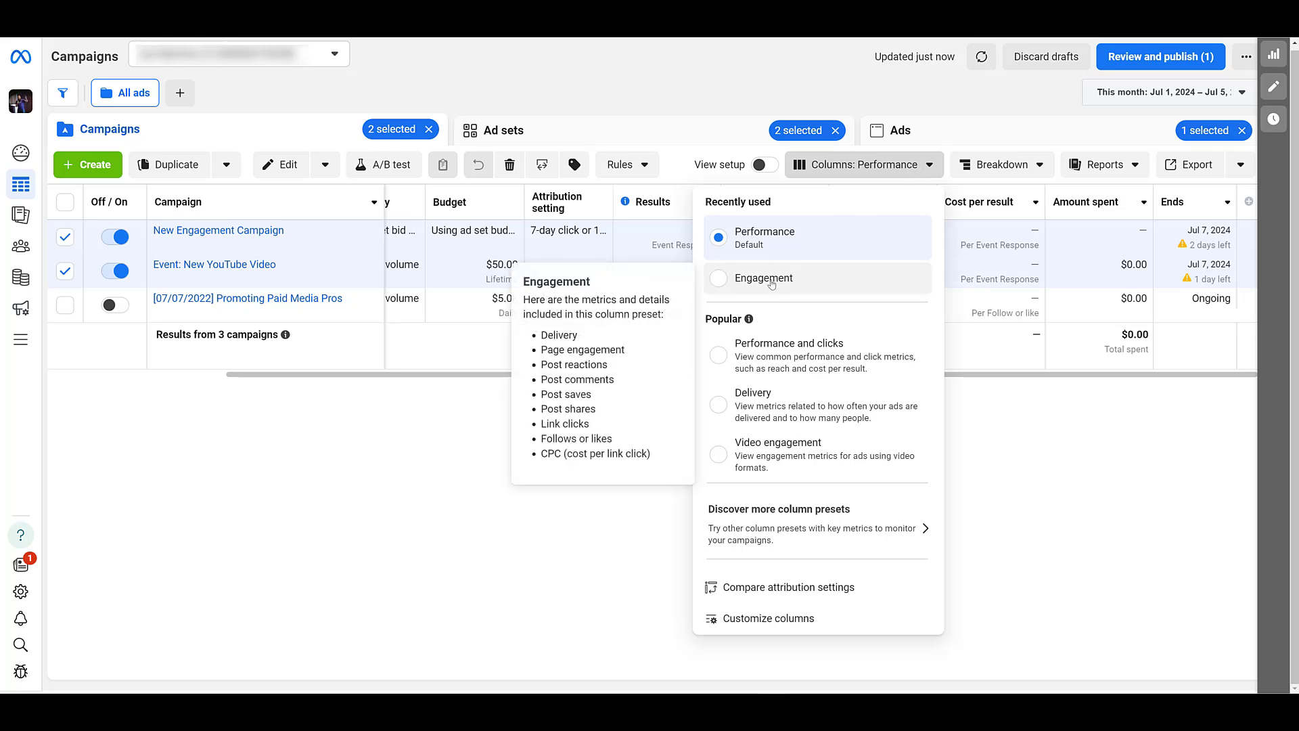
{"action": "left_click", "coordinate": [772, 284]}
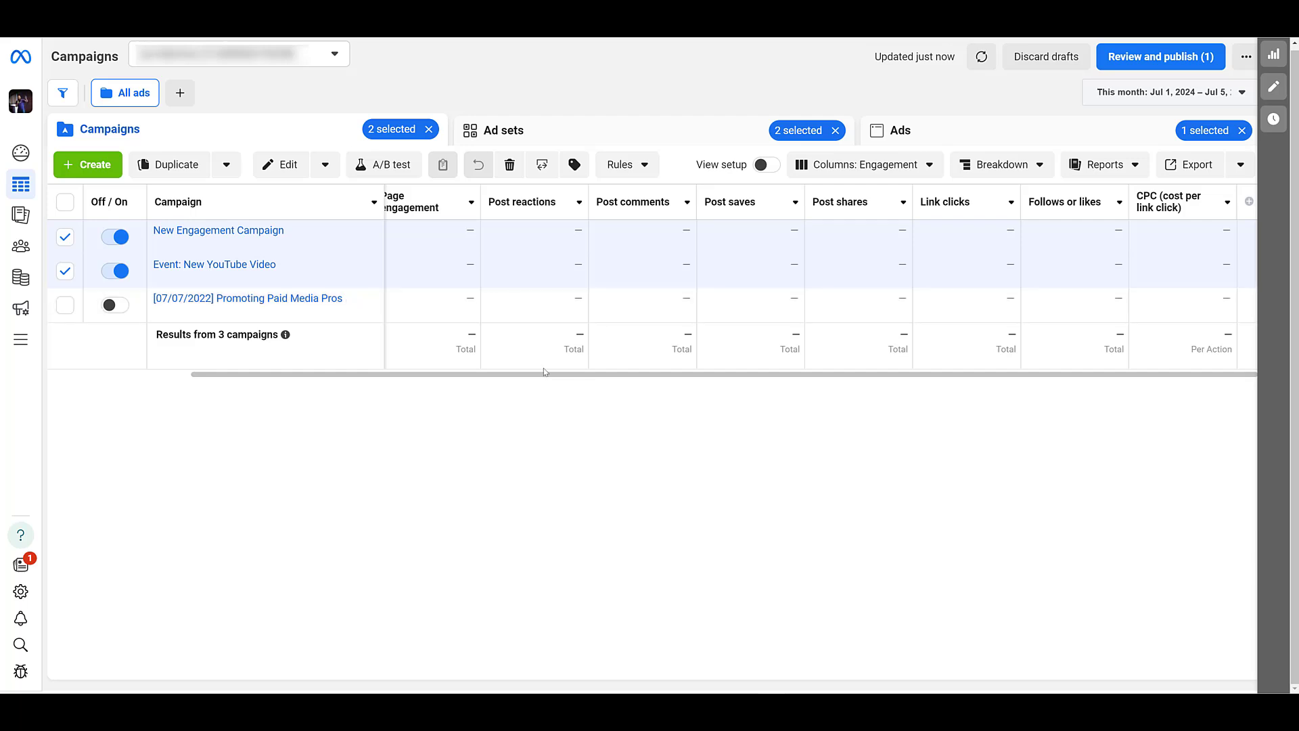
{"action": "left_click", "coordinate": [835, 171]}
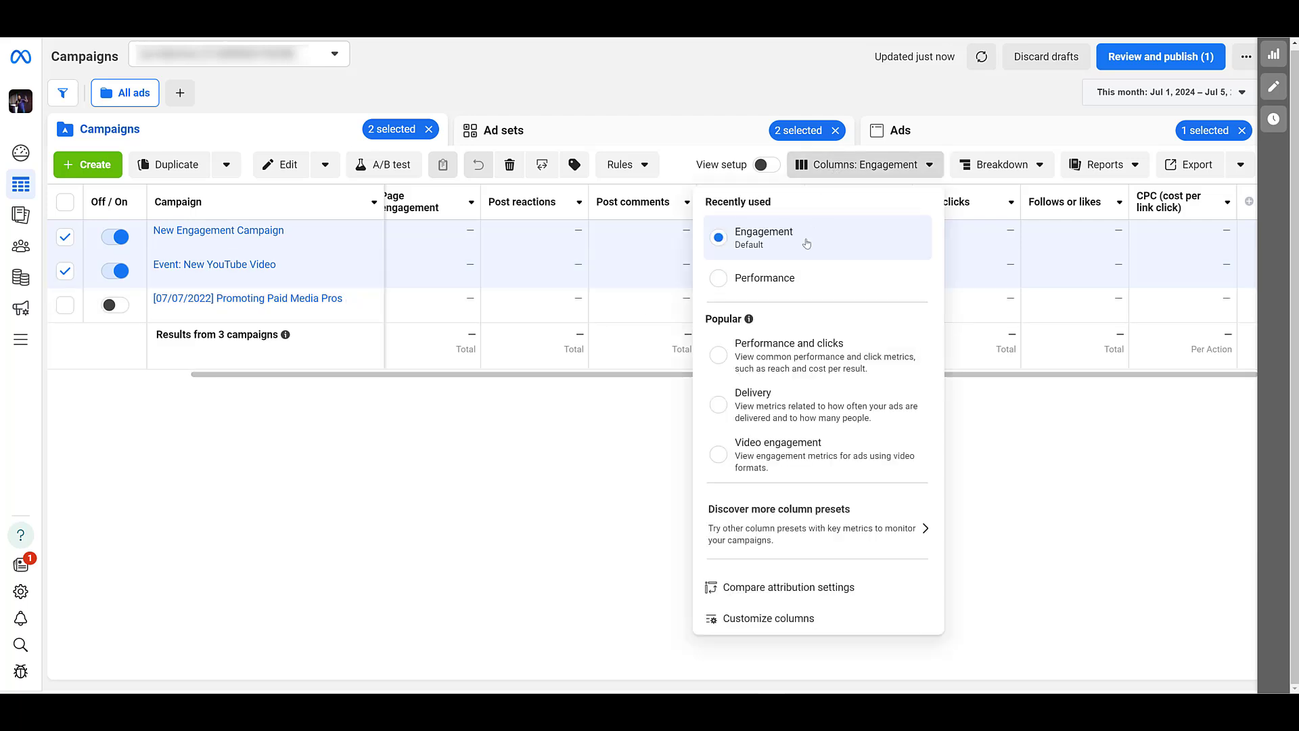
- Choose the Performance preset from the Columns dropdown
{"action": "left_click", "coordinate": [778, 288]}
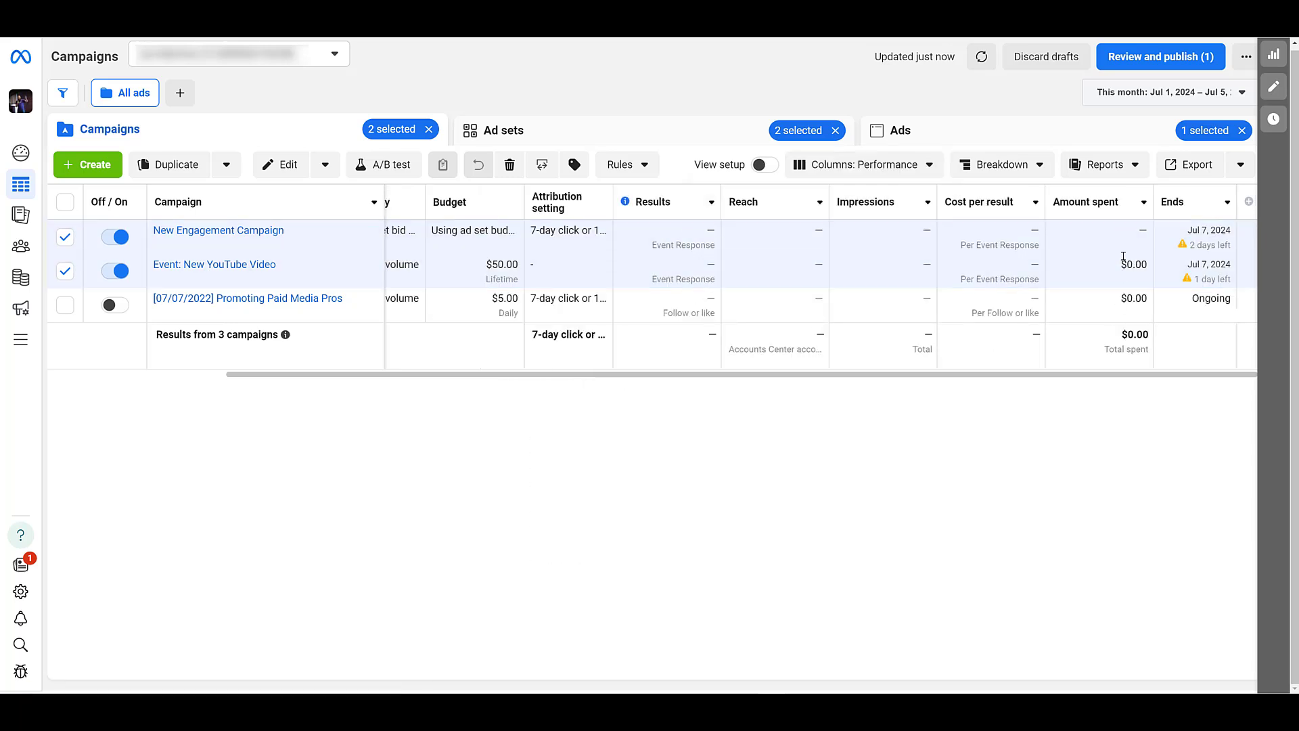